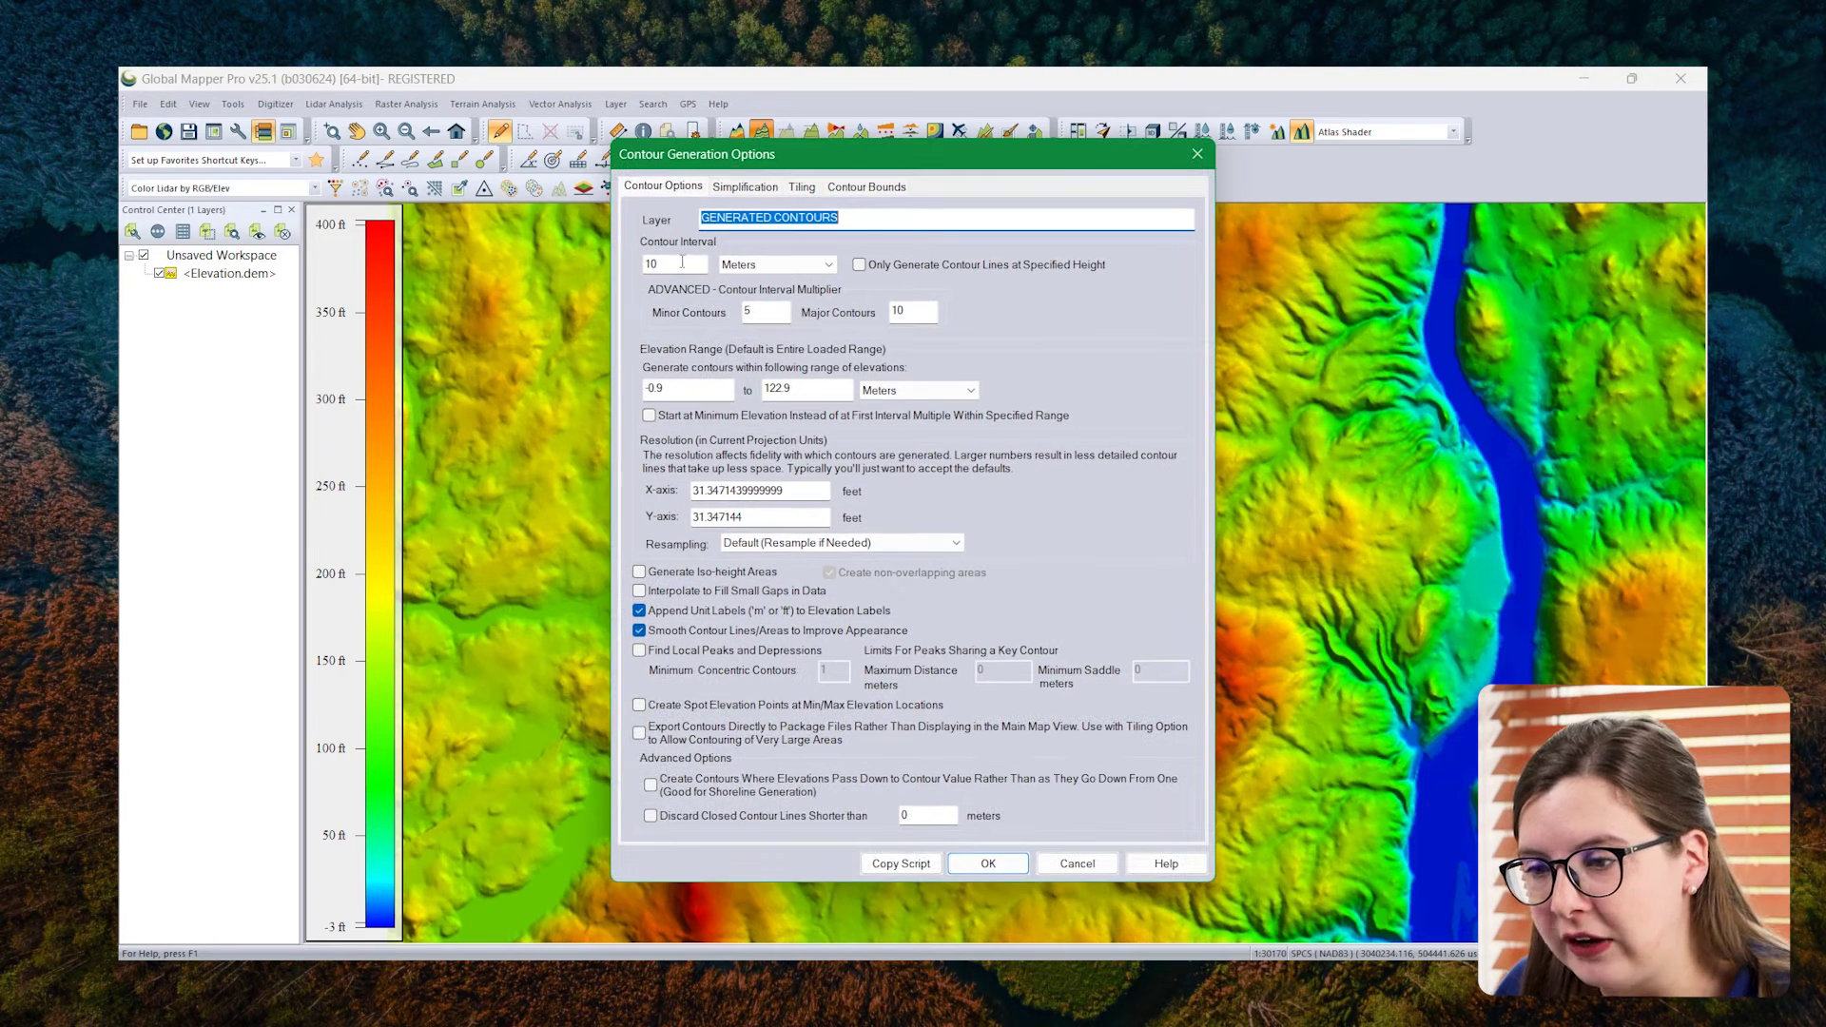
- Generate contours from the elevation layer at a 10-meter interval with iso-height areas enabled
double_click(668, 267)
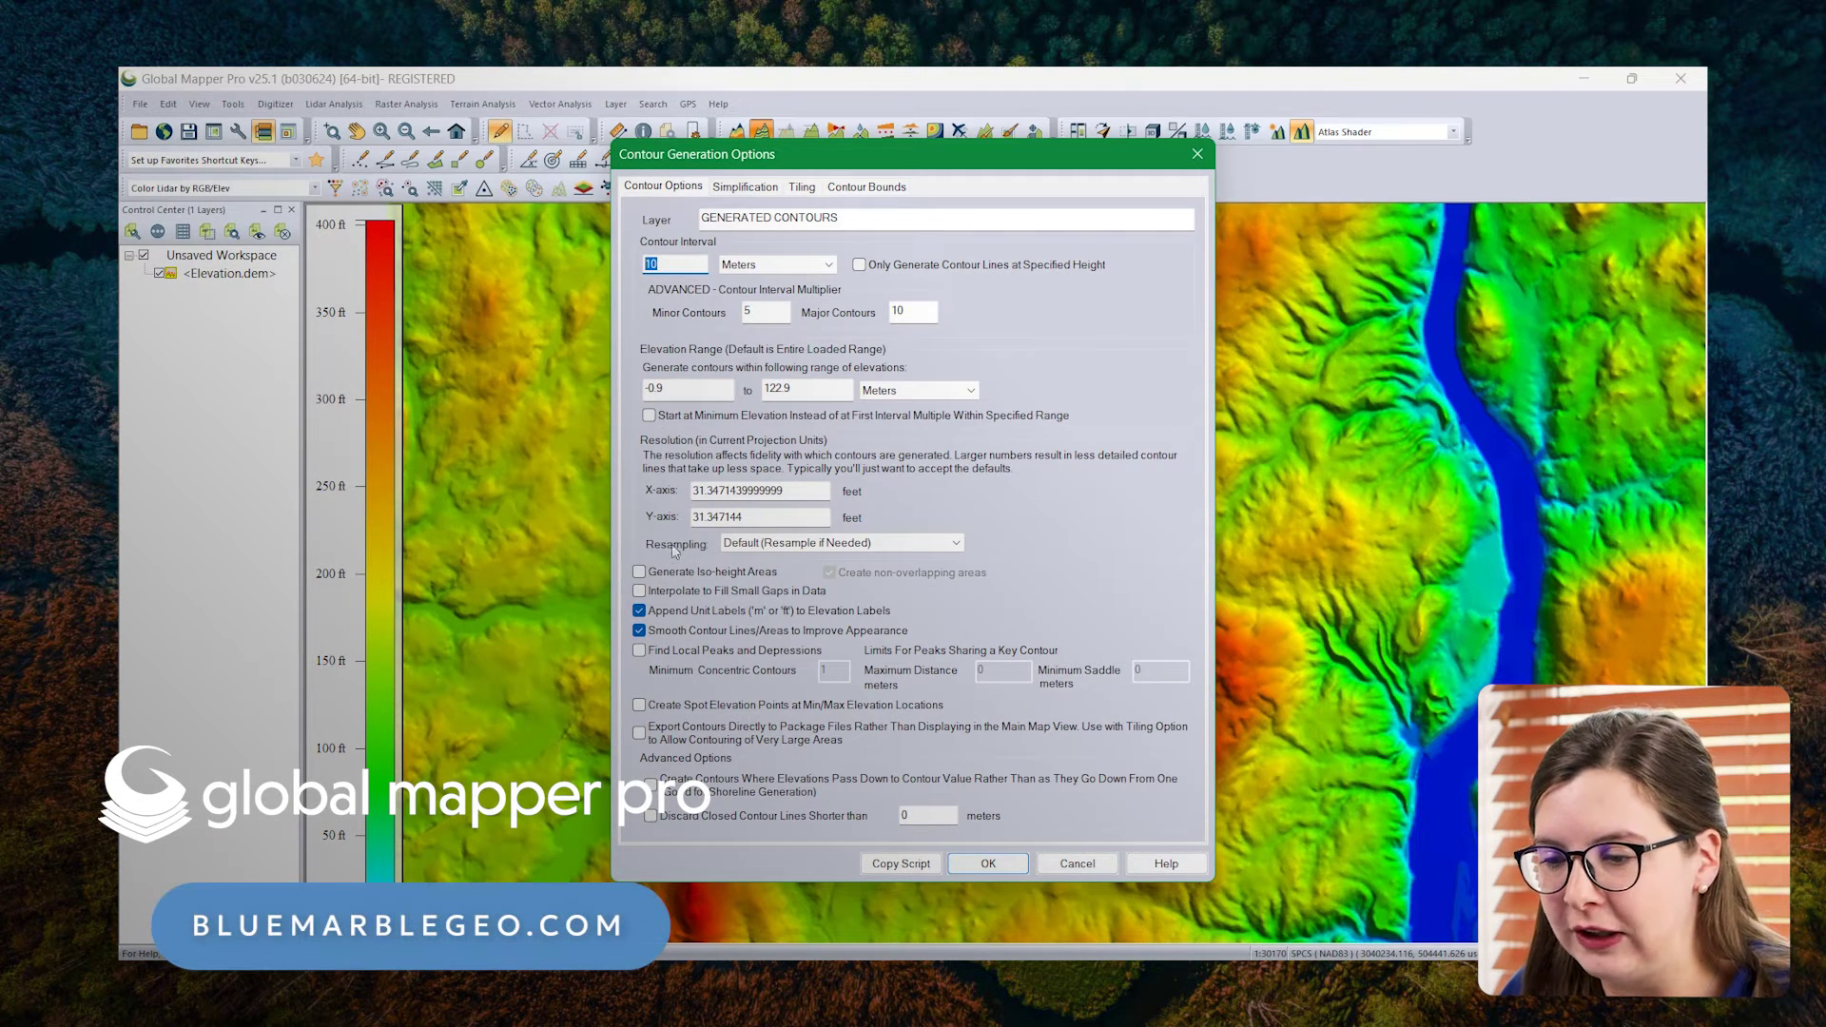
click(640, 573)
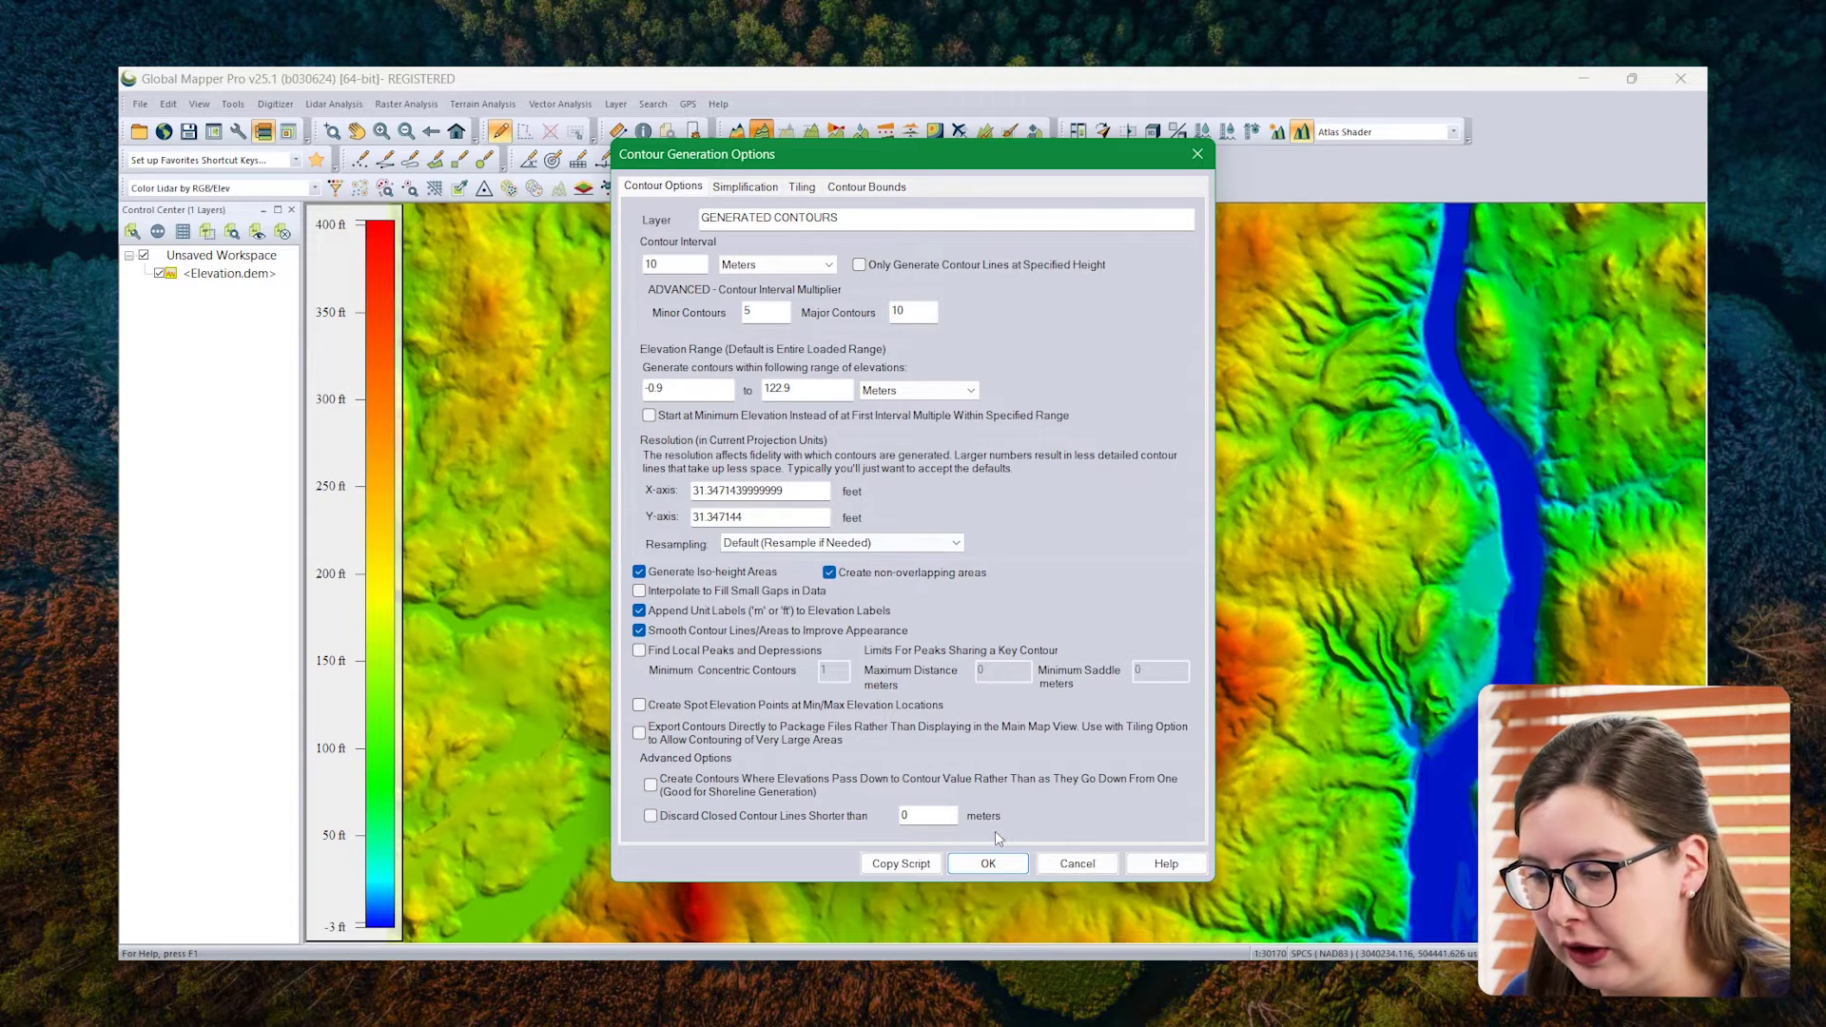
click(989, 862)
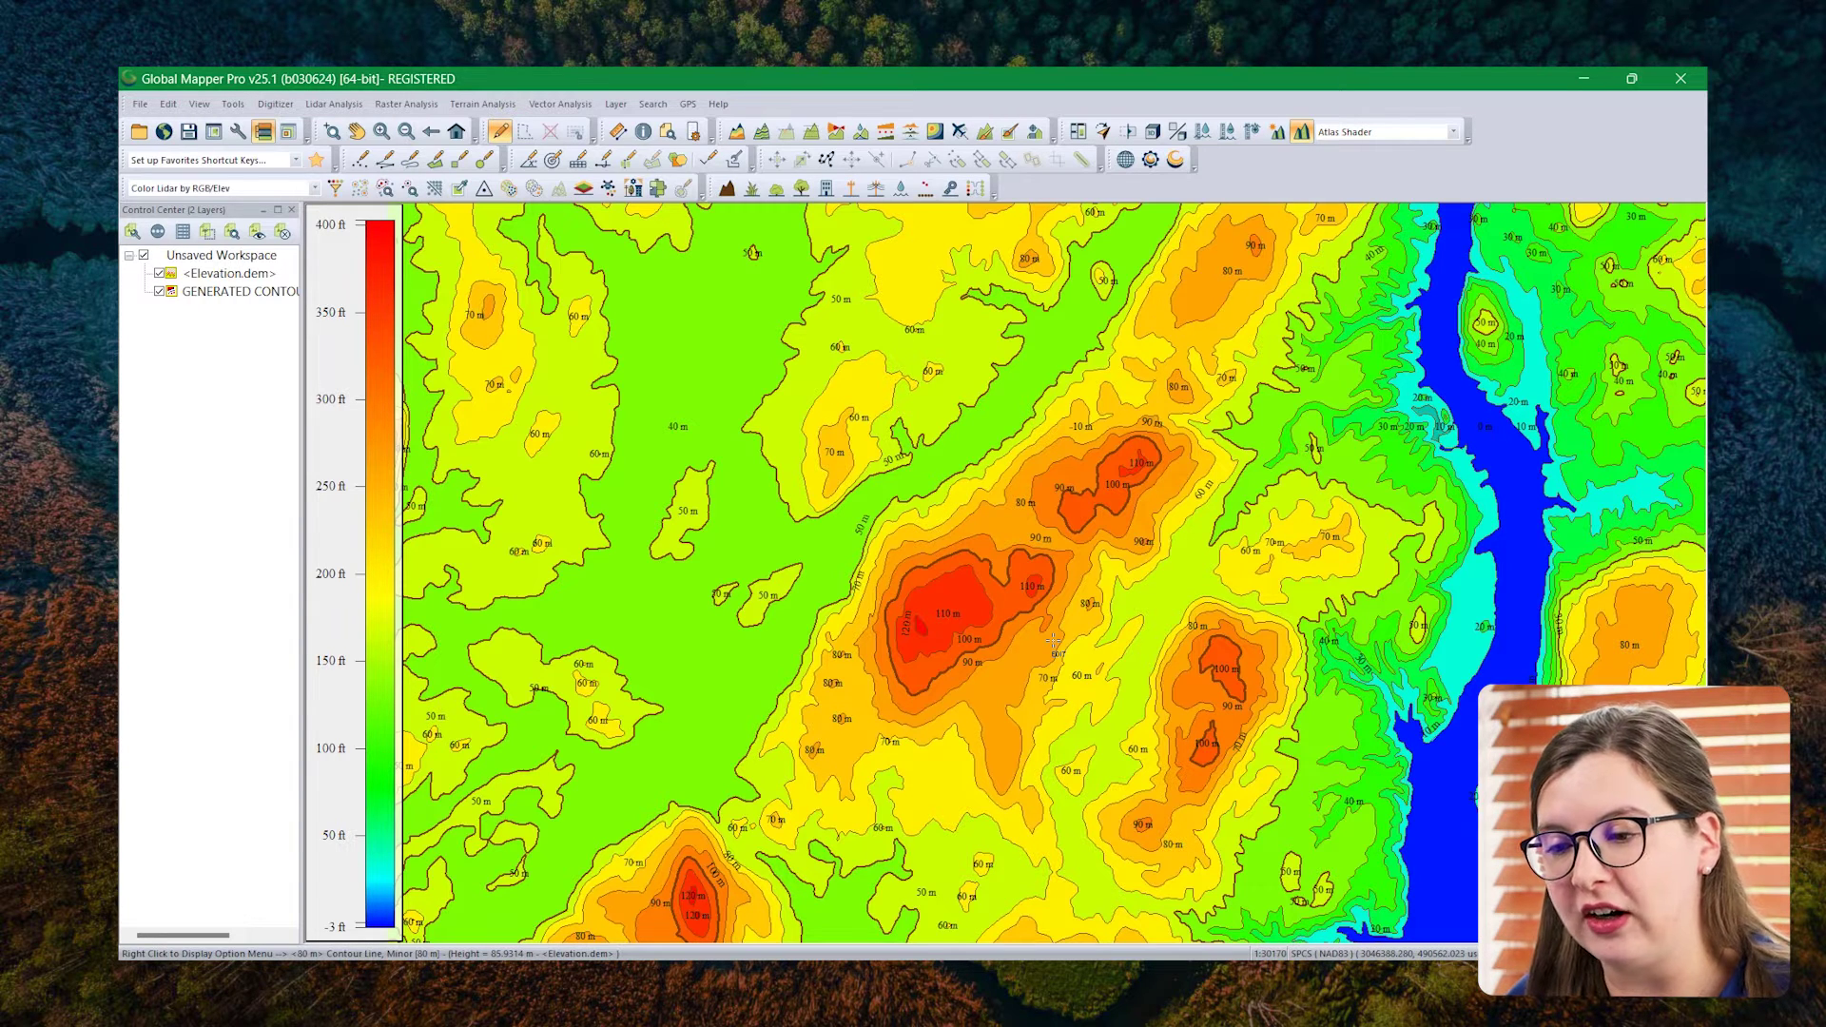
- Inspect the feature information of the contour line on the large central red hill
click(644, 133)
click(1002, 603)
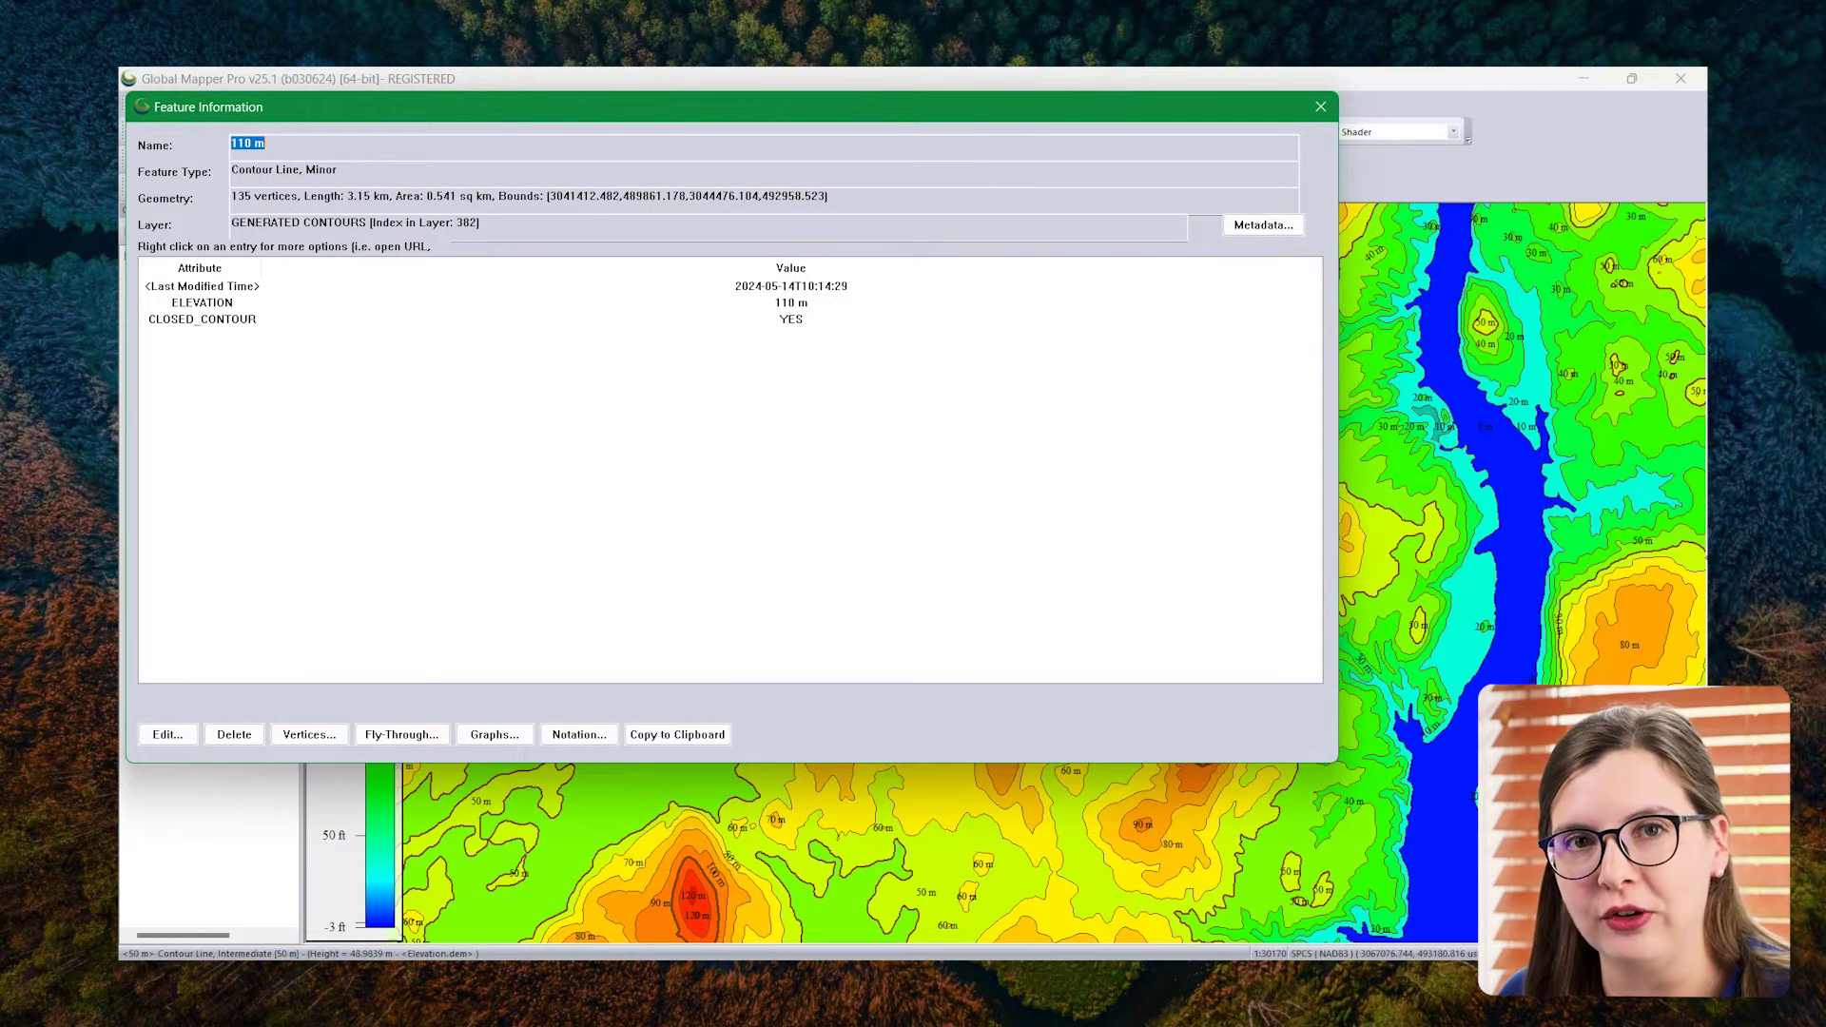
click(1321, 106)
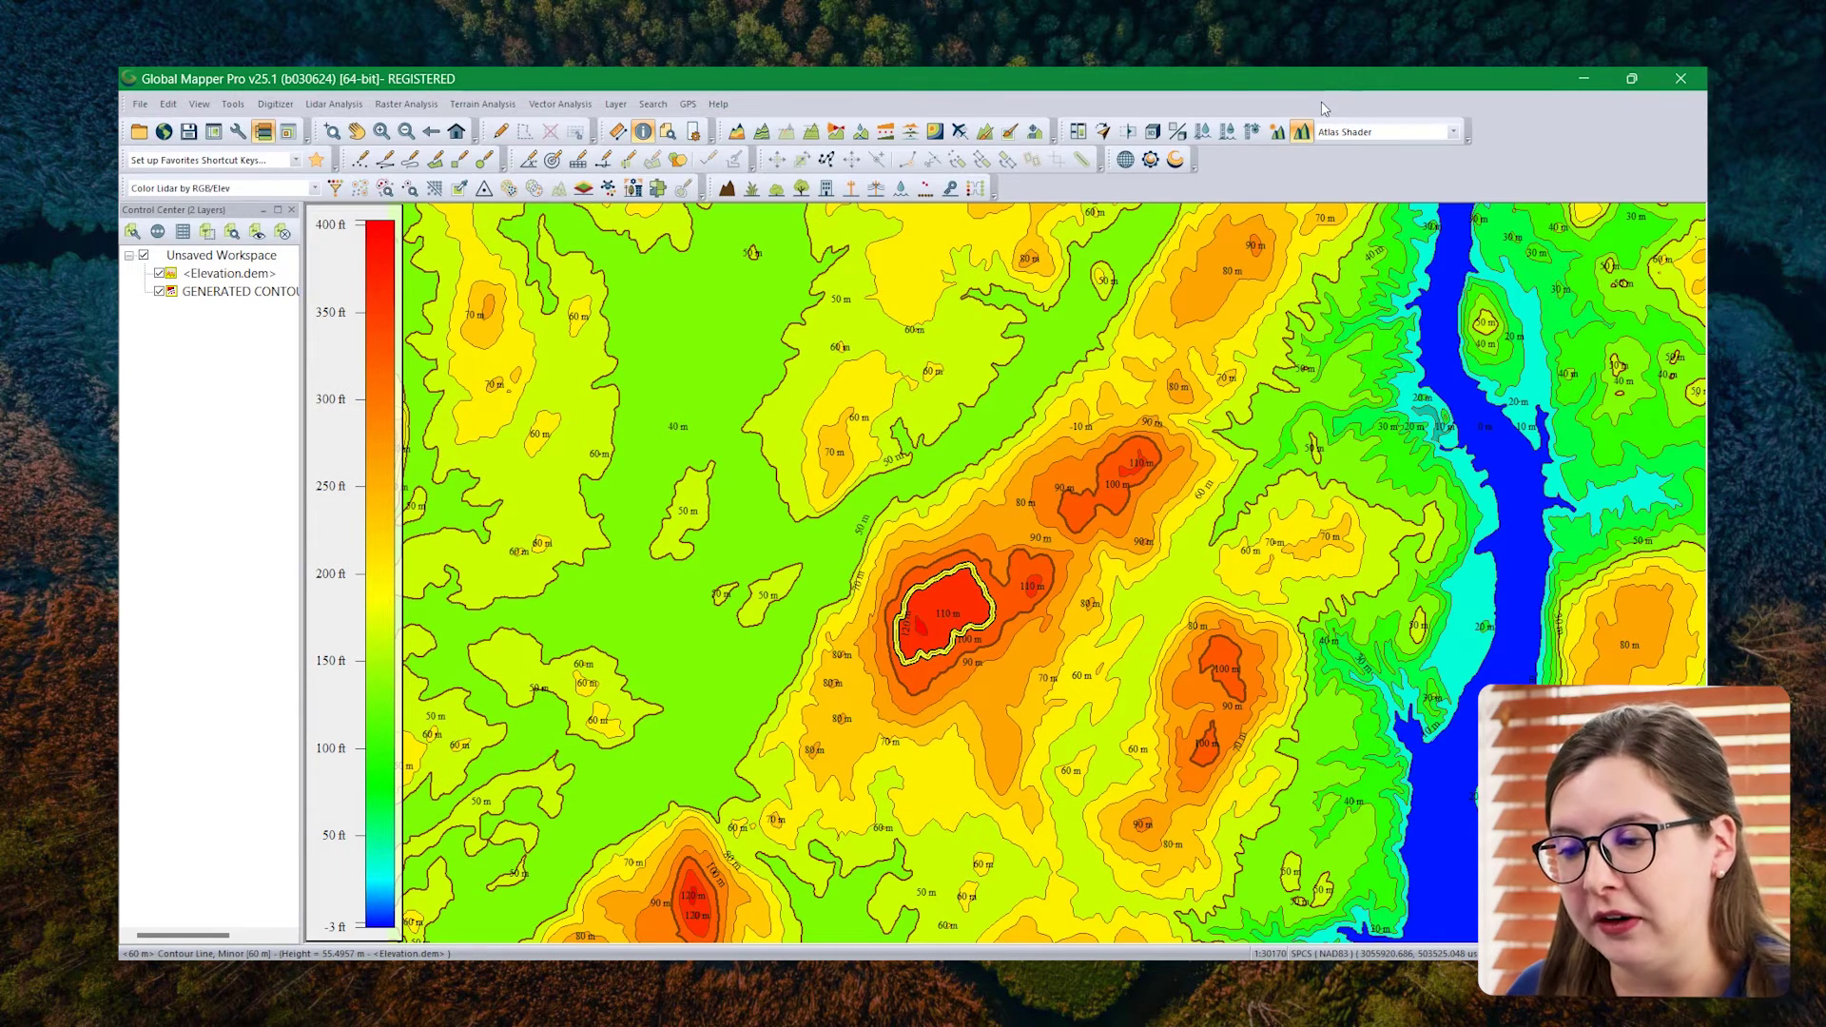
- Hide the generated contours layer, keeping the Elevation.dem layer displayed
click(160, 273)
click(159, 273)
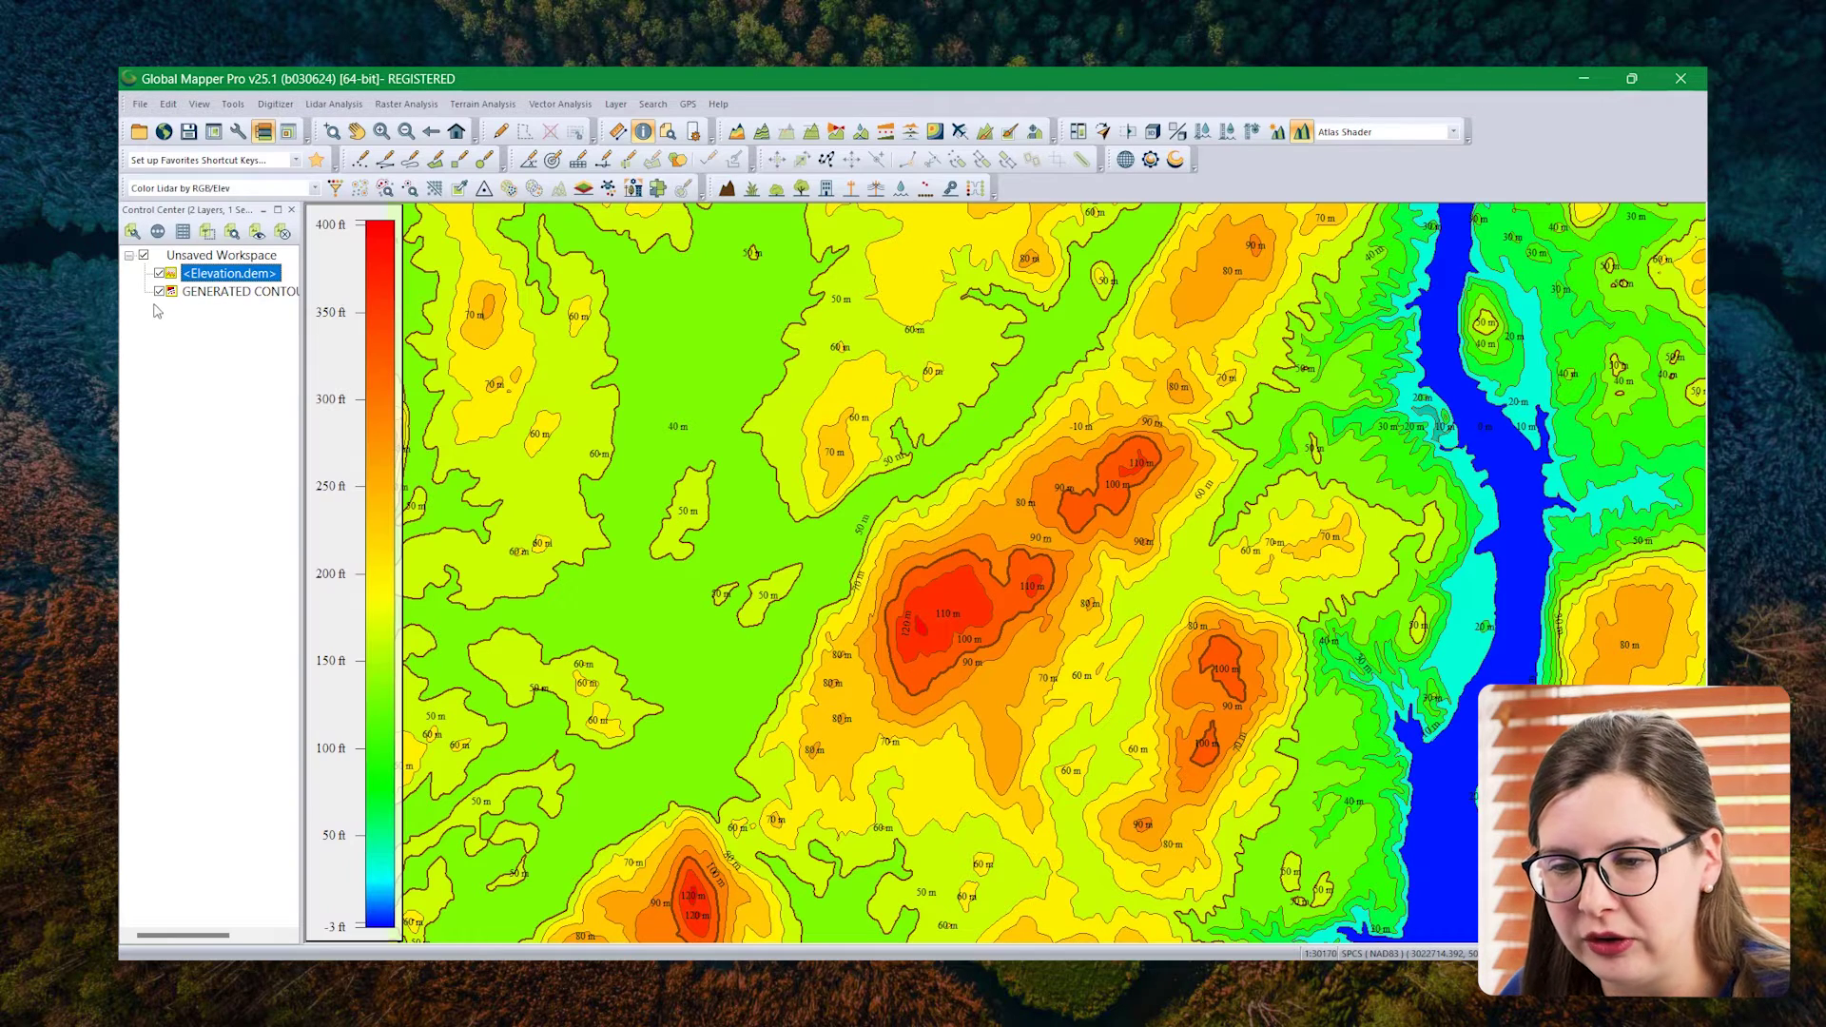
click(159, 291)
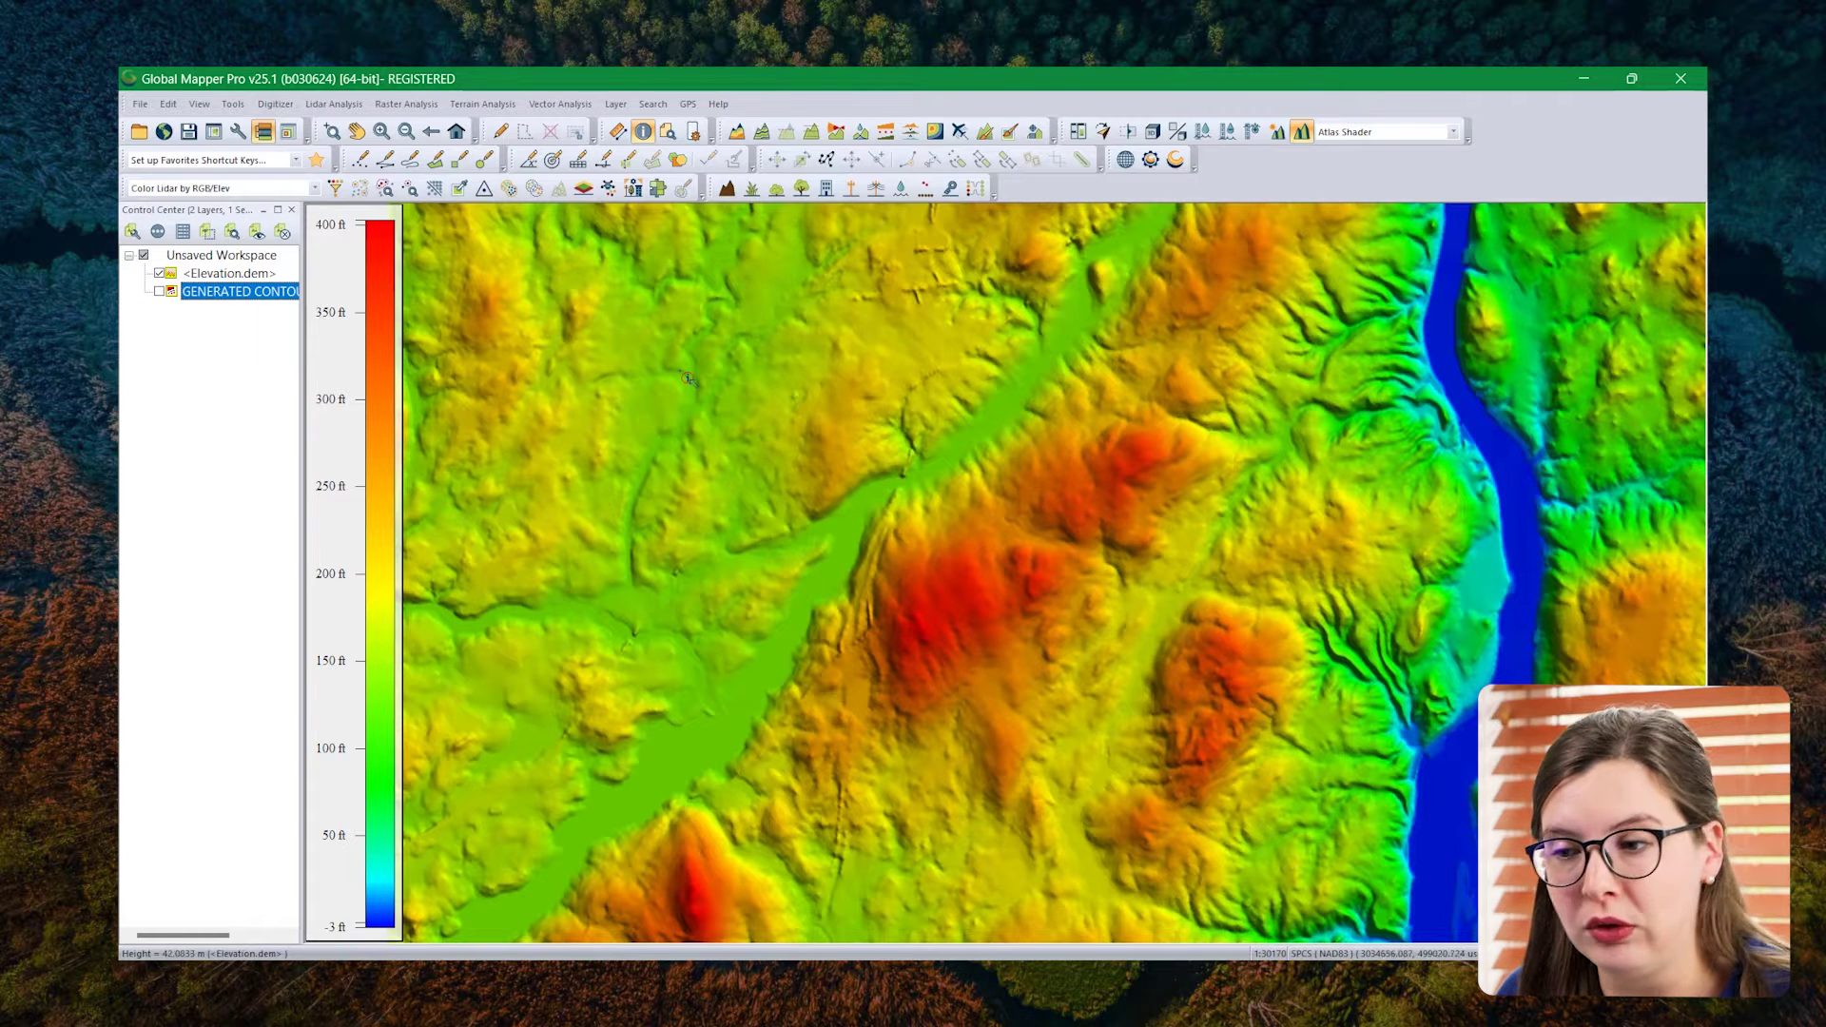
- Vectorize the Elevation.dem areas between 200 and 300 feet in elevation, and hide the resulting areas layer
click(629, 158)
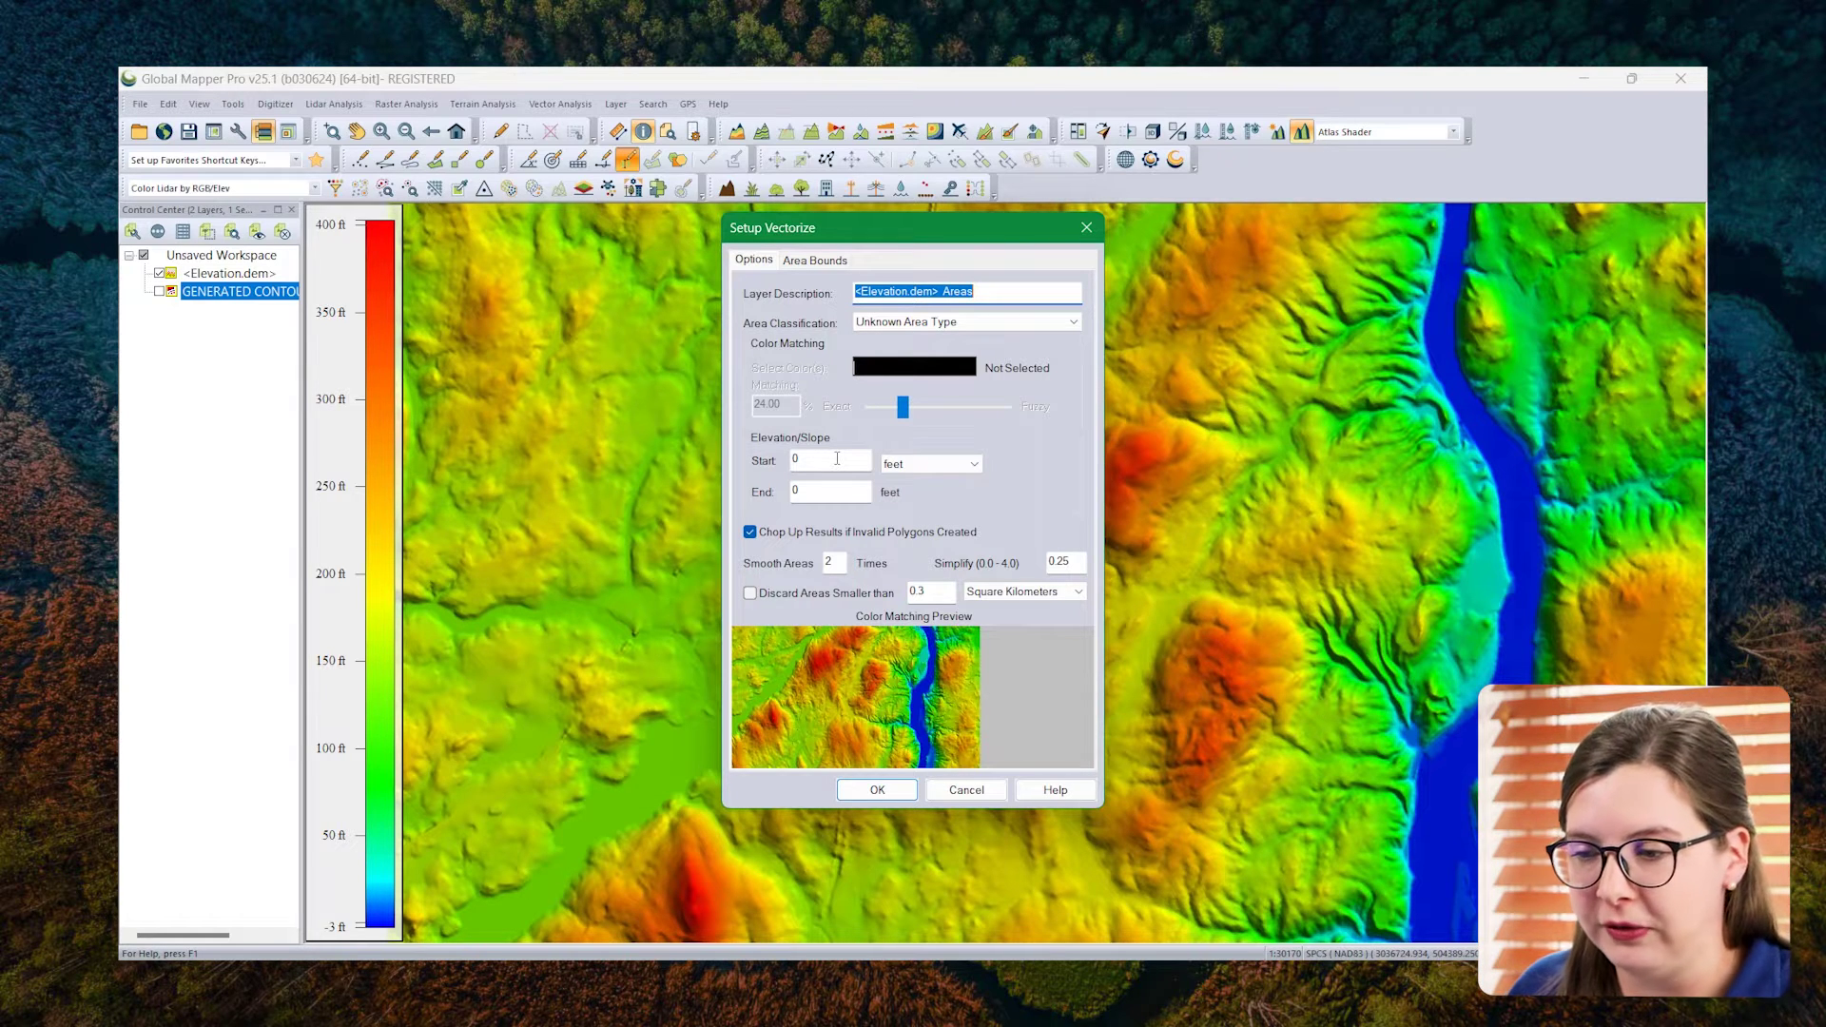
double_click(837, 458)
text(200)
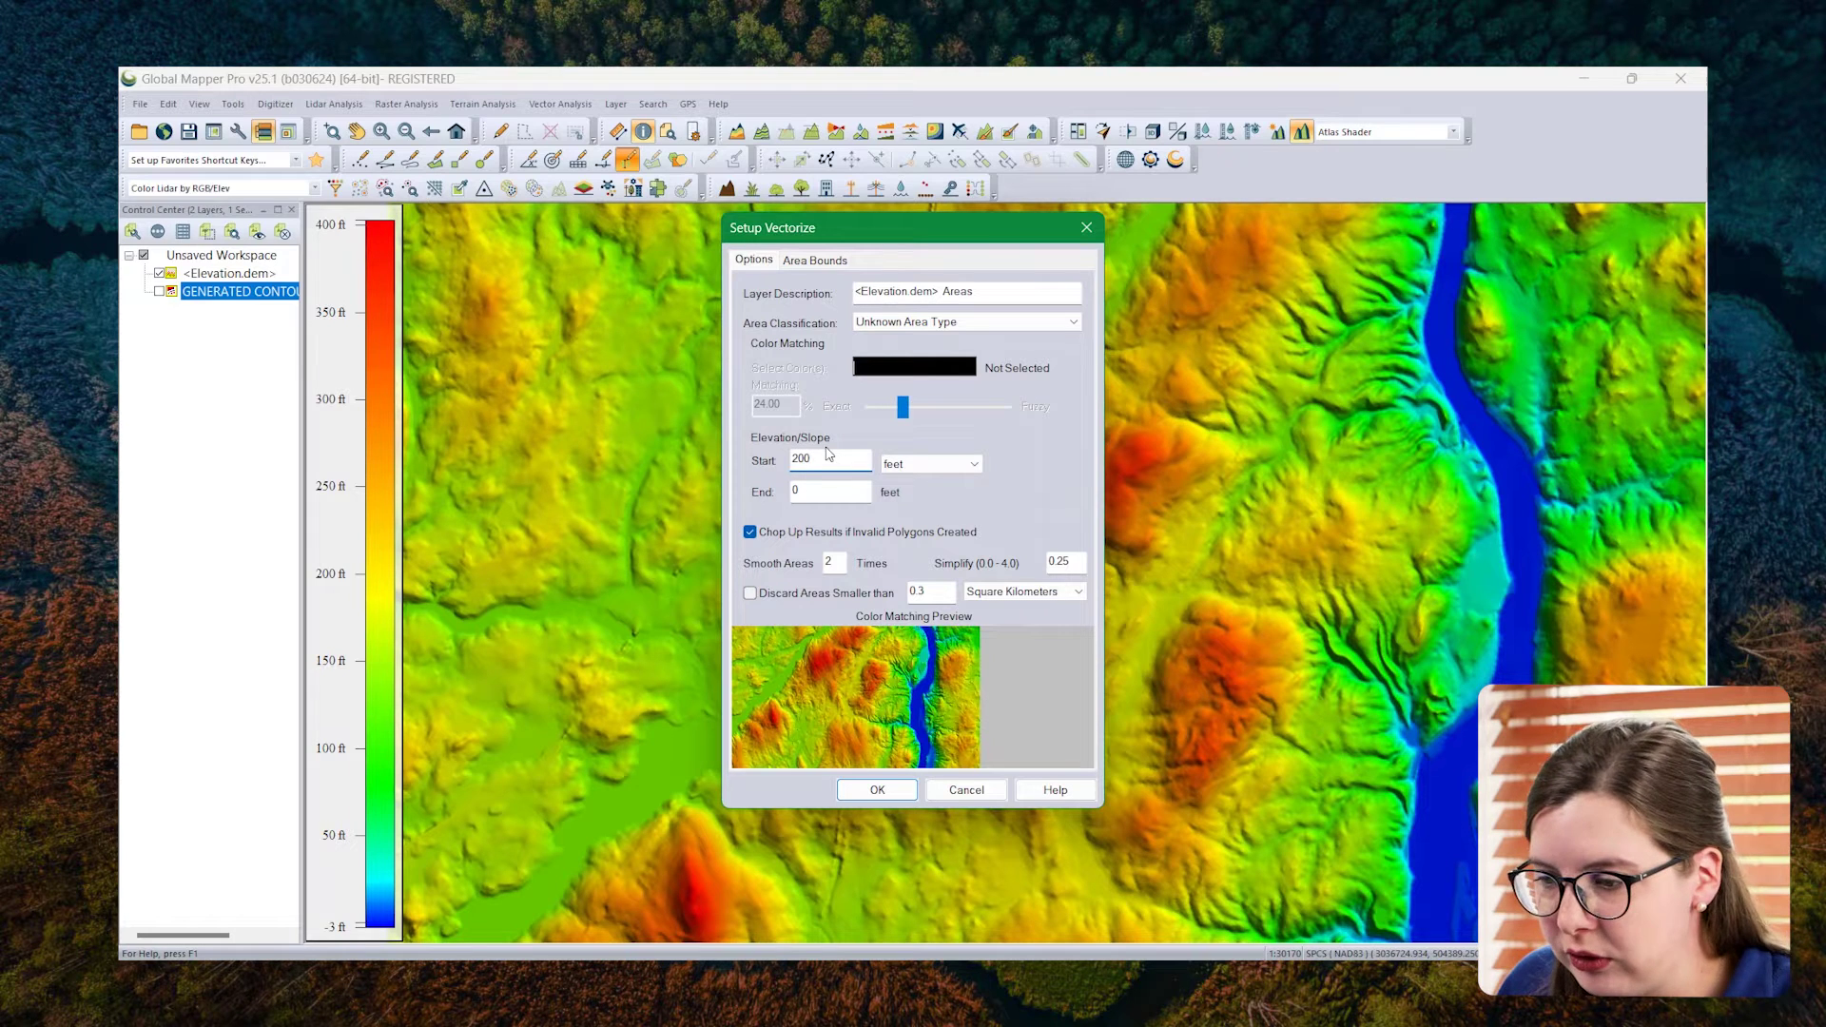
key(Tab)
text(300)
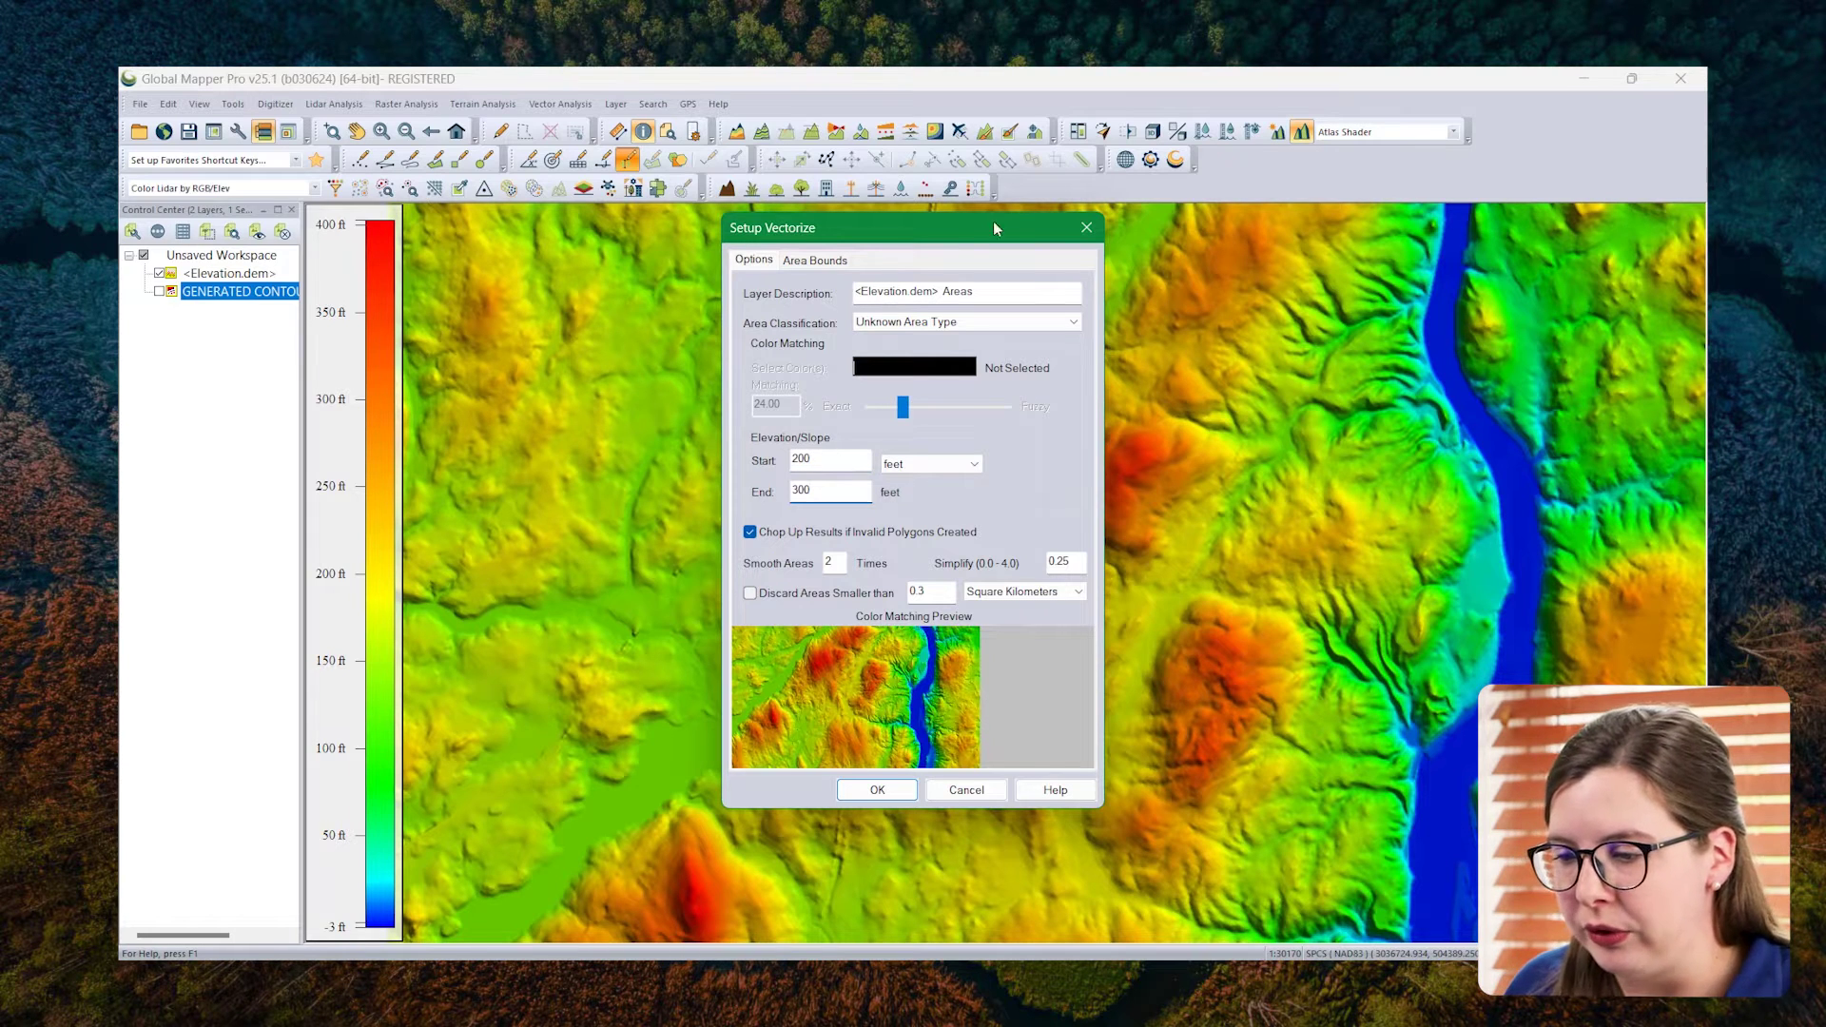
click(842, 790)
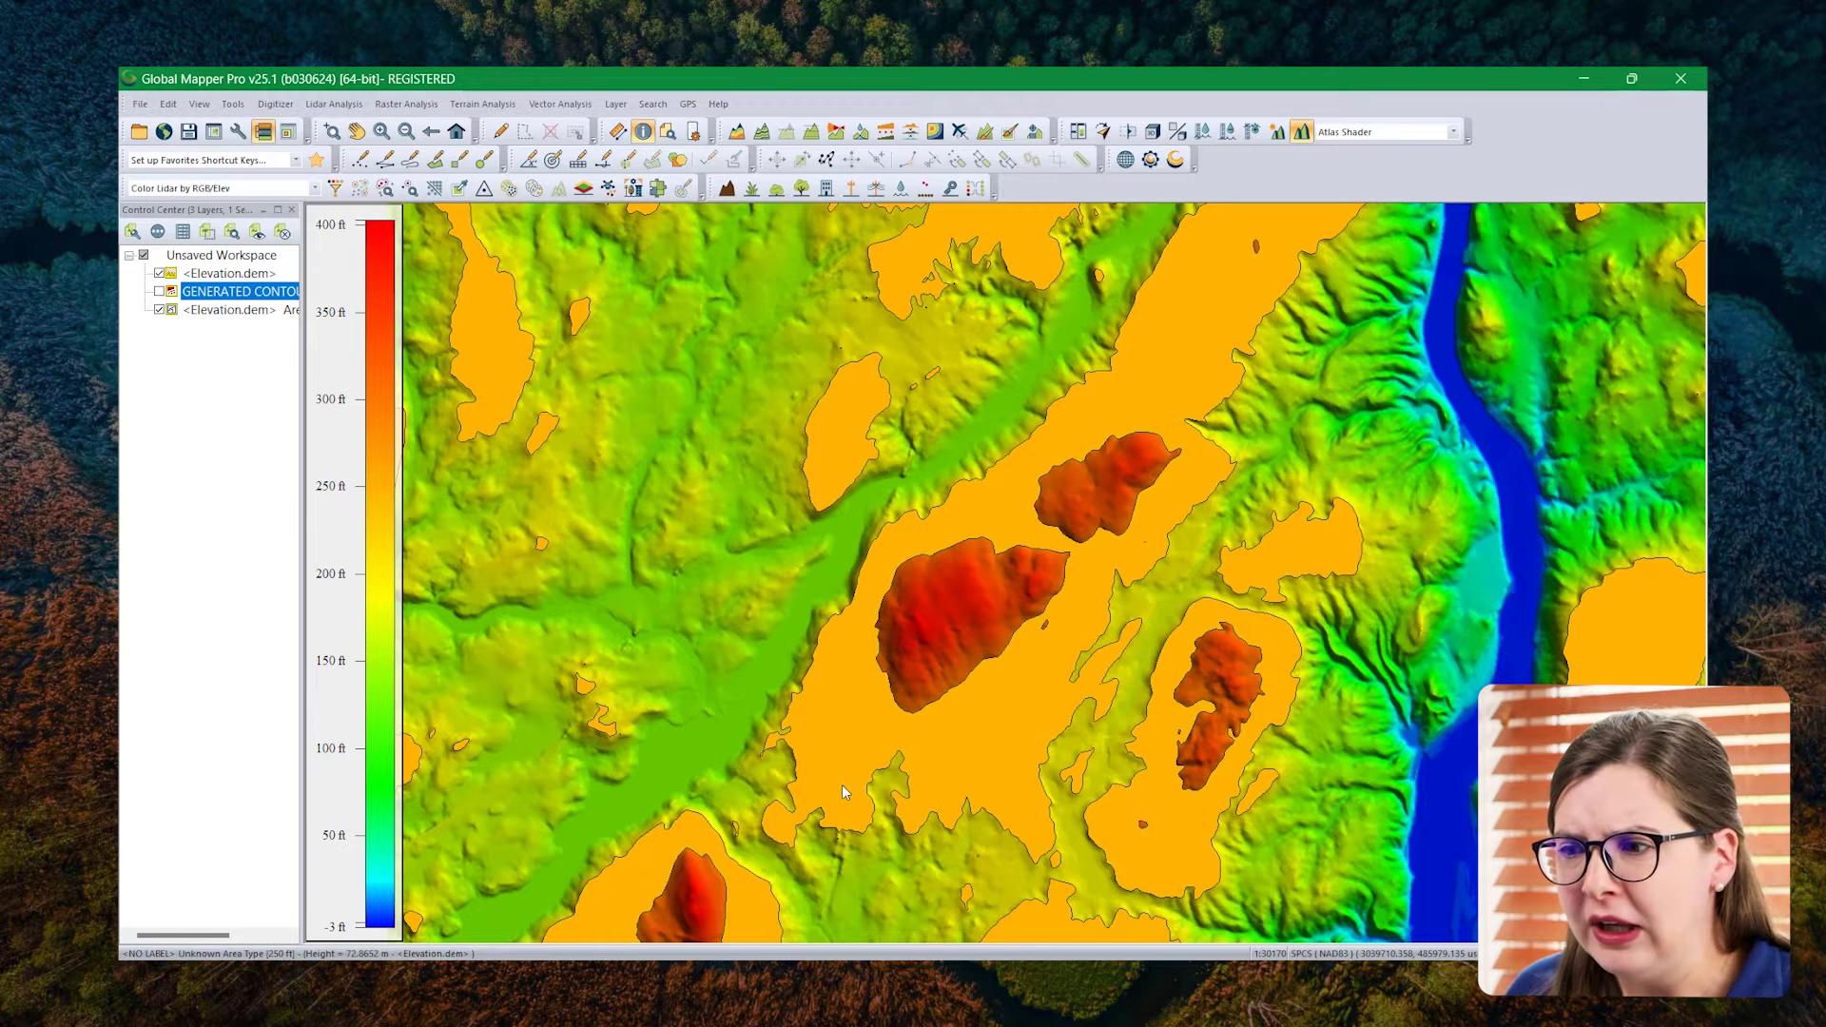
click(159, 310)
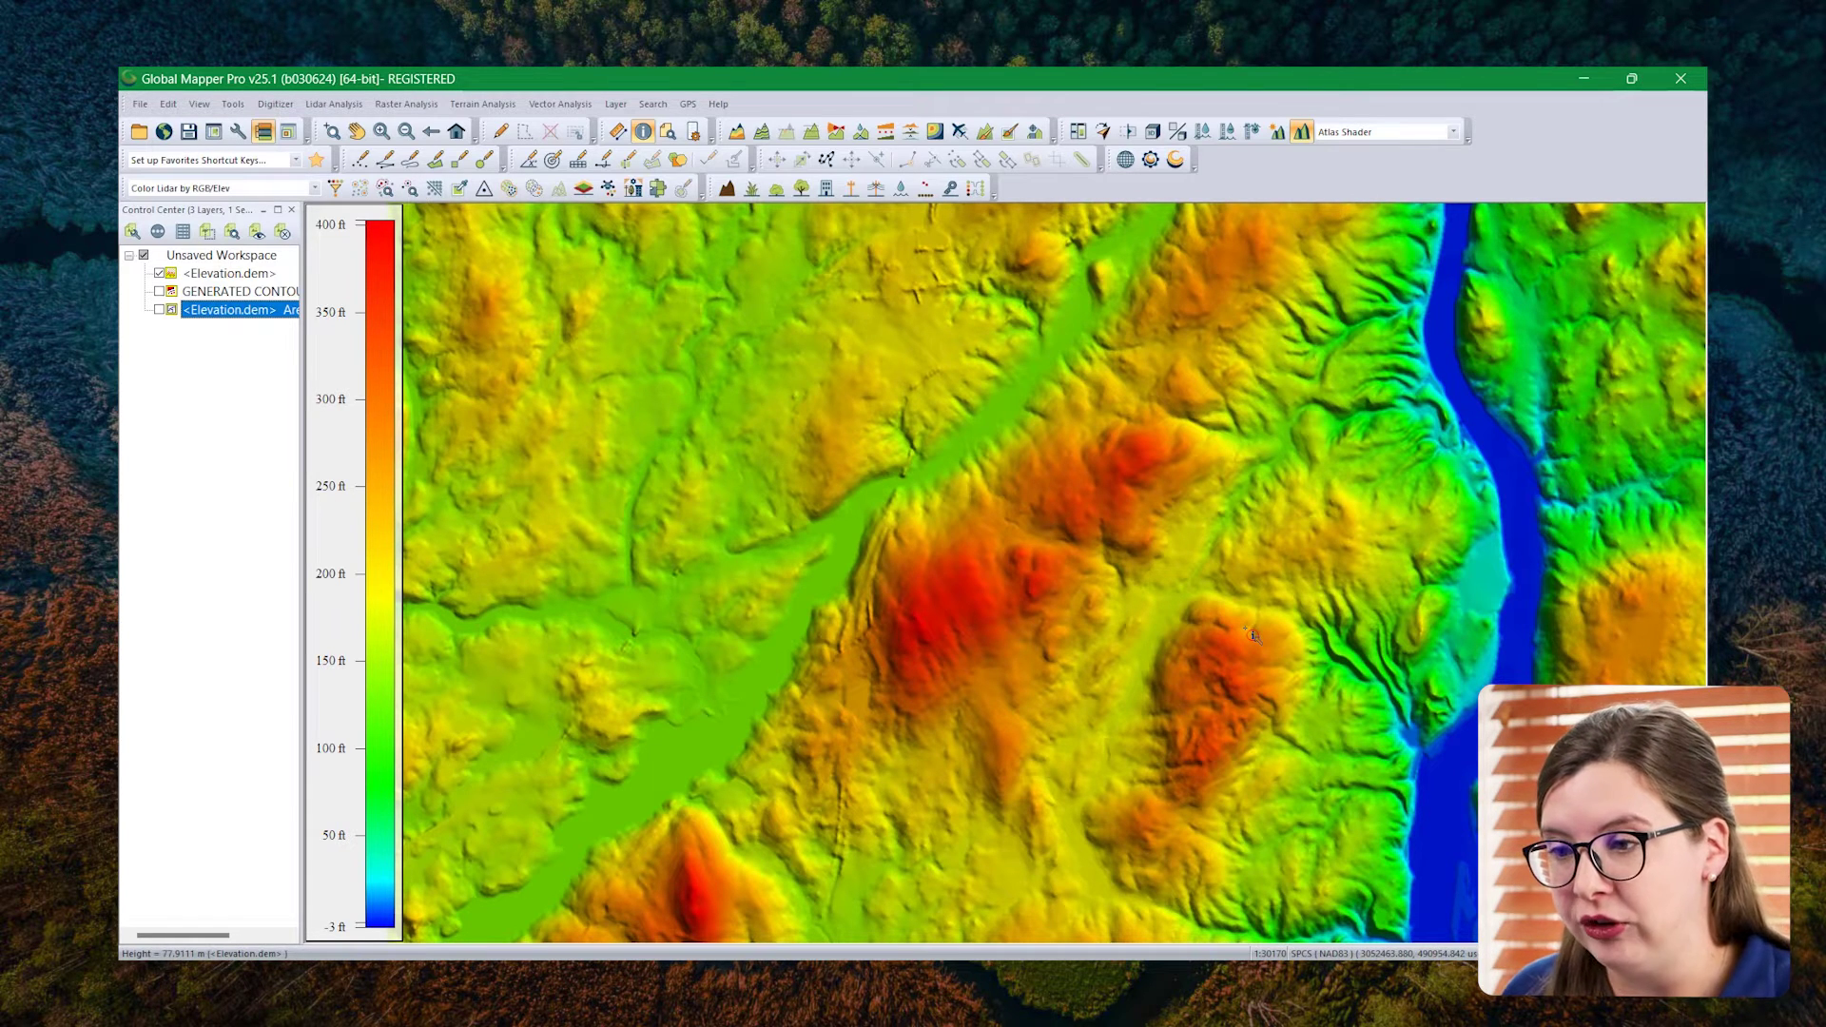
- Inspect the pixel elevation on the large central red hill of the terrain
click(950, 601)
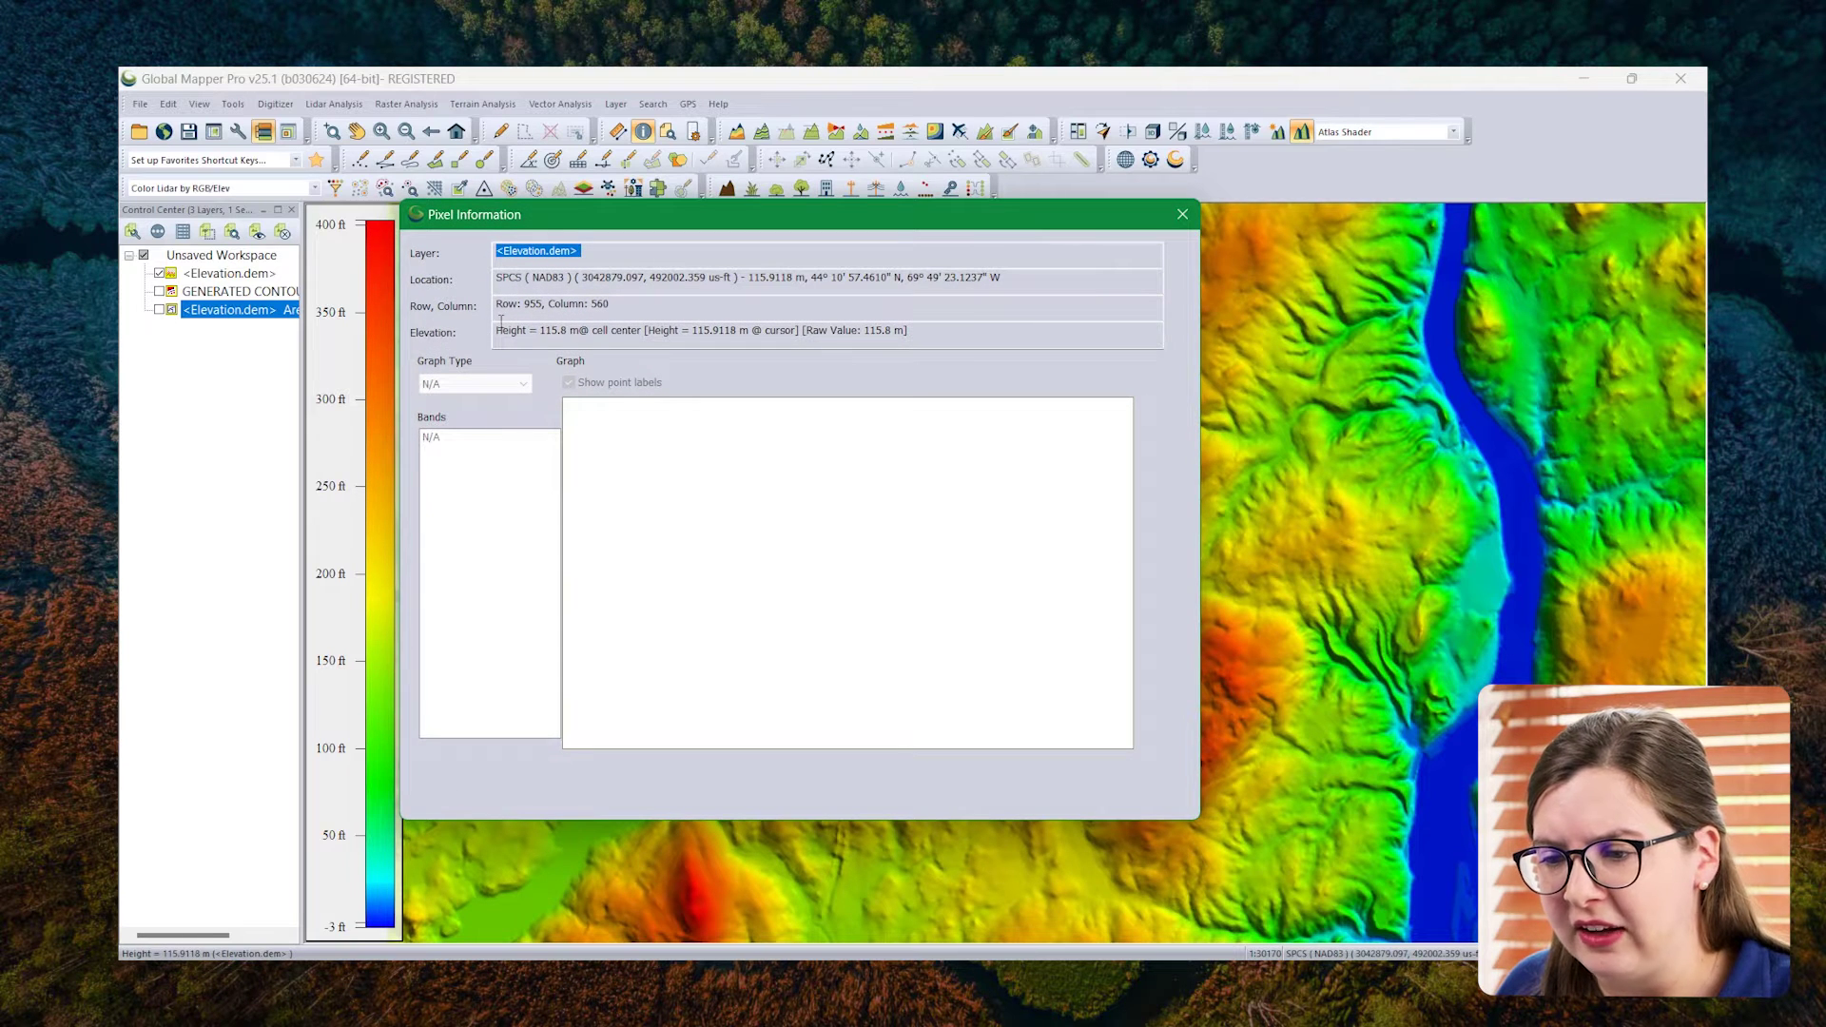
drag(497, 330, 1179, 266)
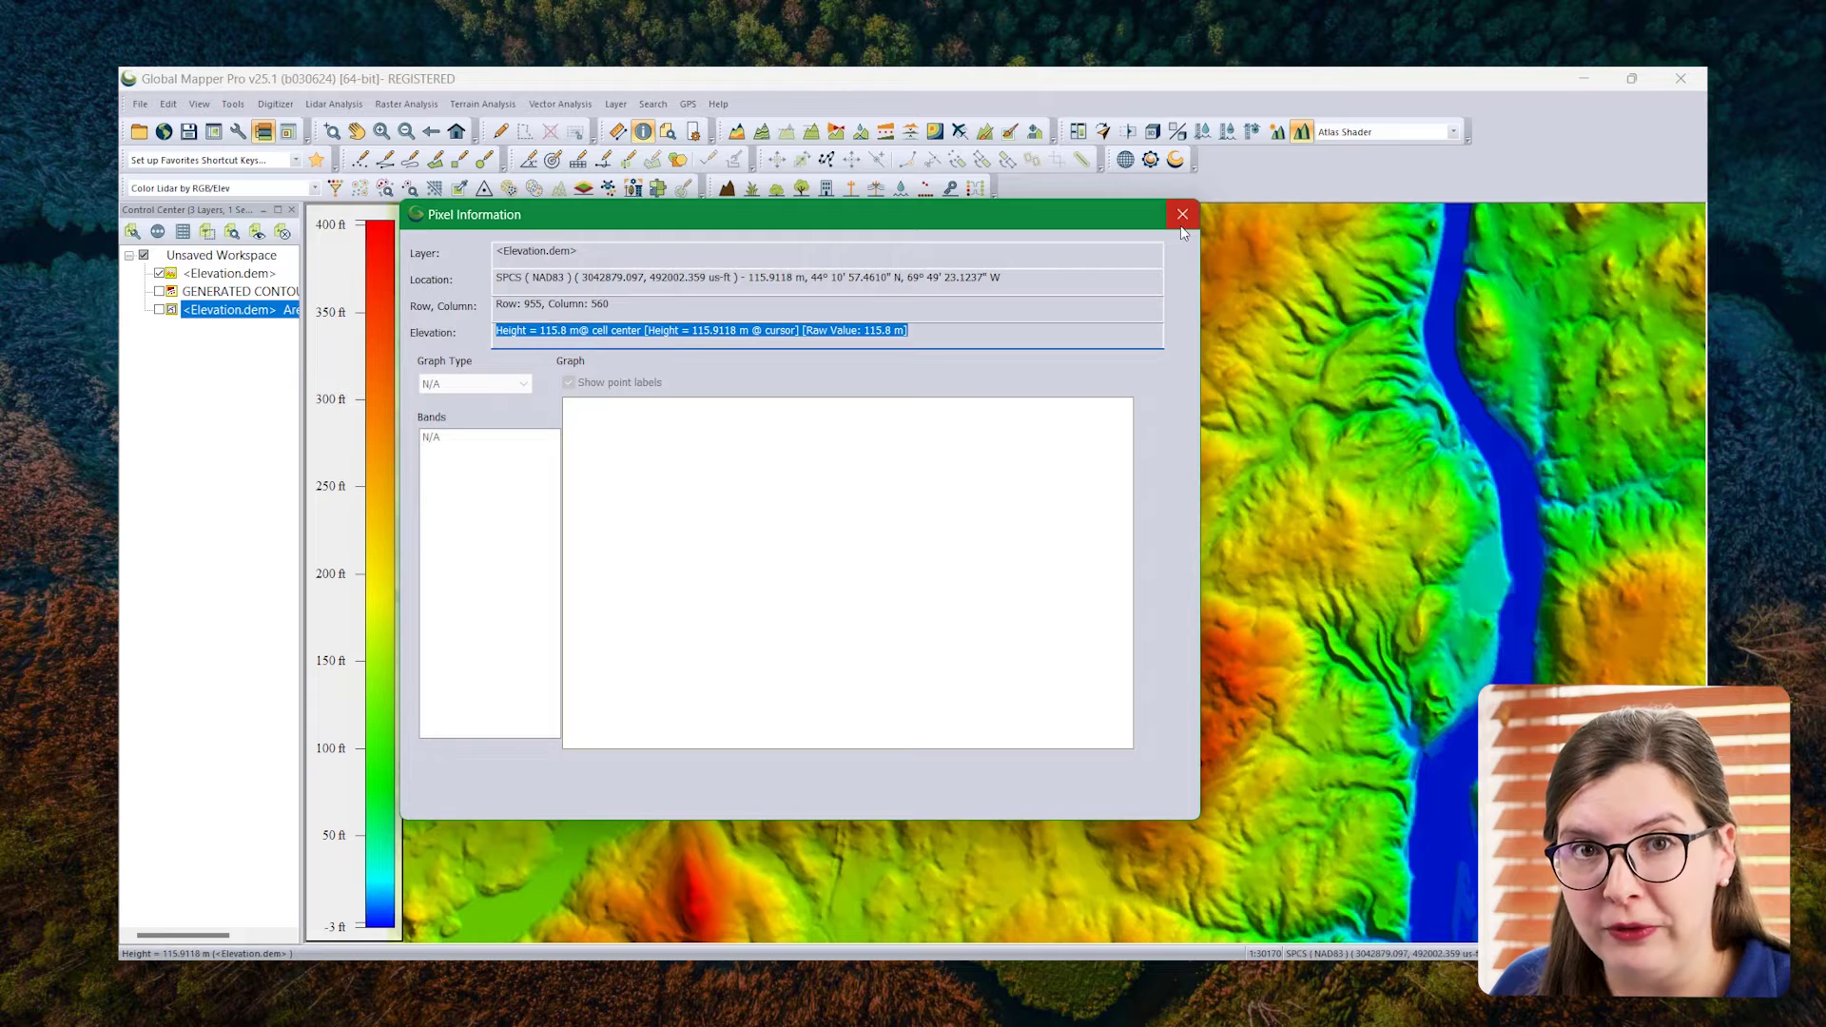
click(1182, 215)
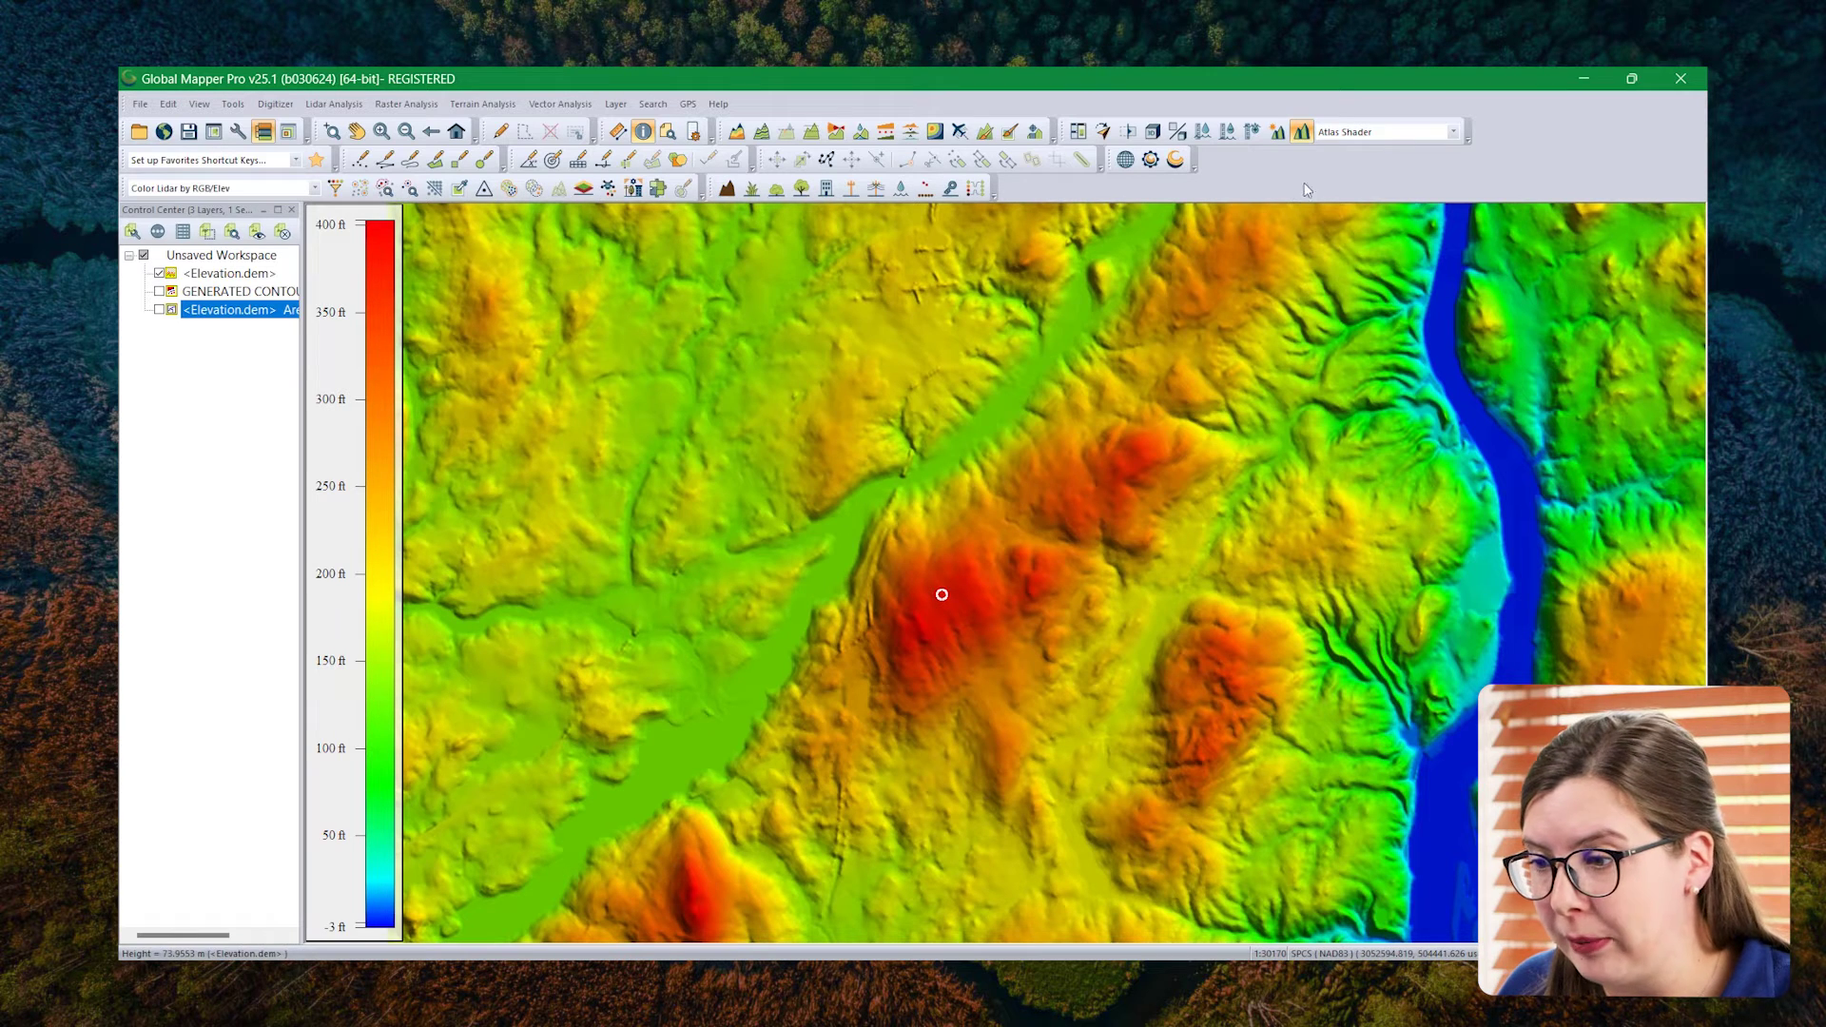
- Display the terrain with the Slope Shader and inspect the pixel slope on the large central hill
click(1387, 133)
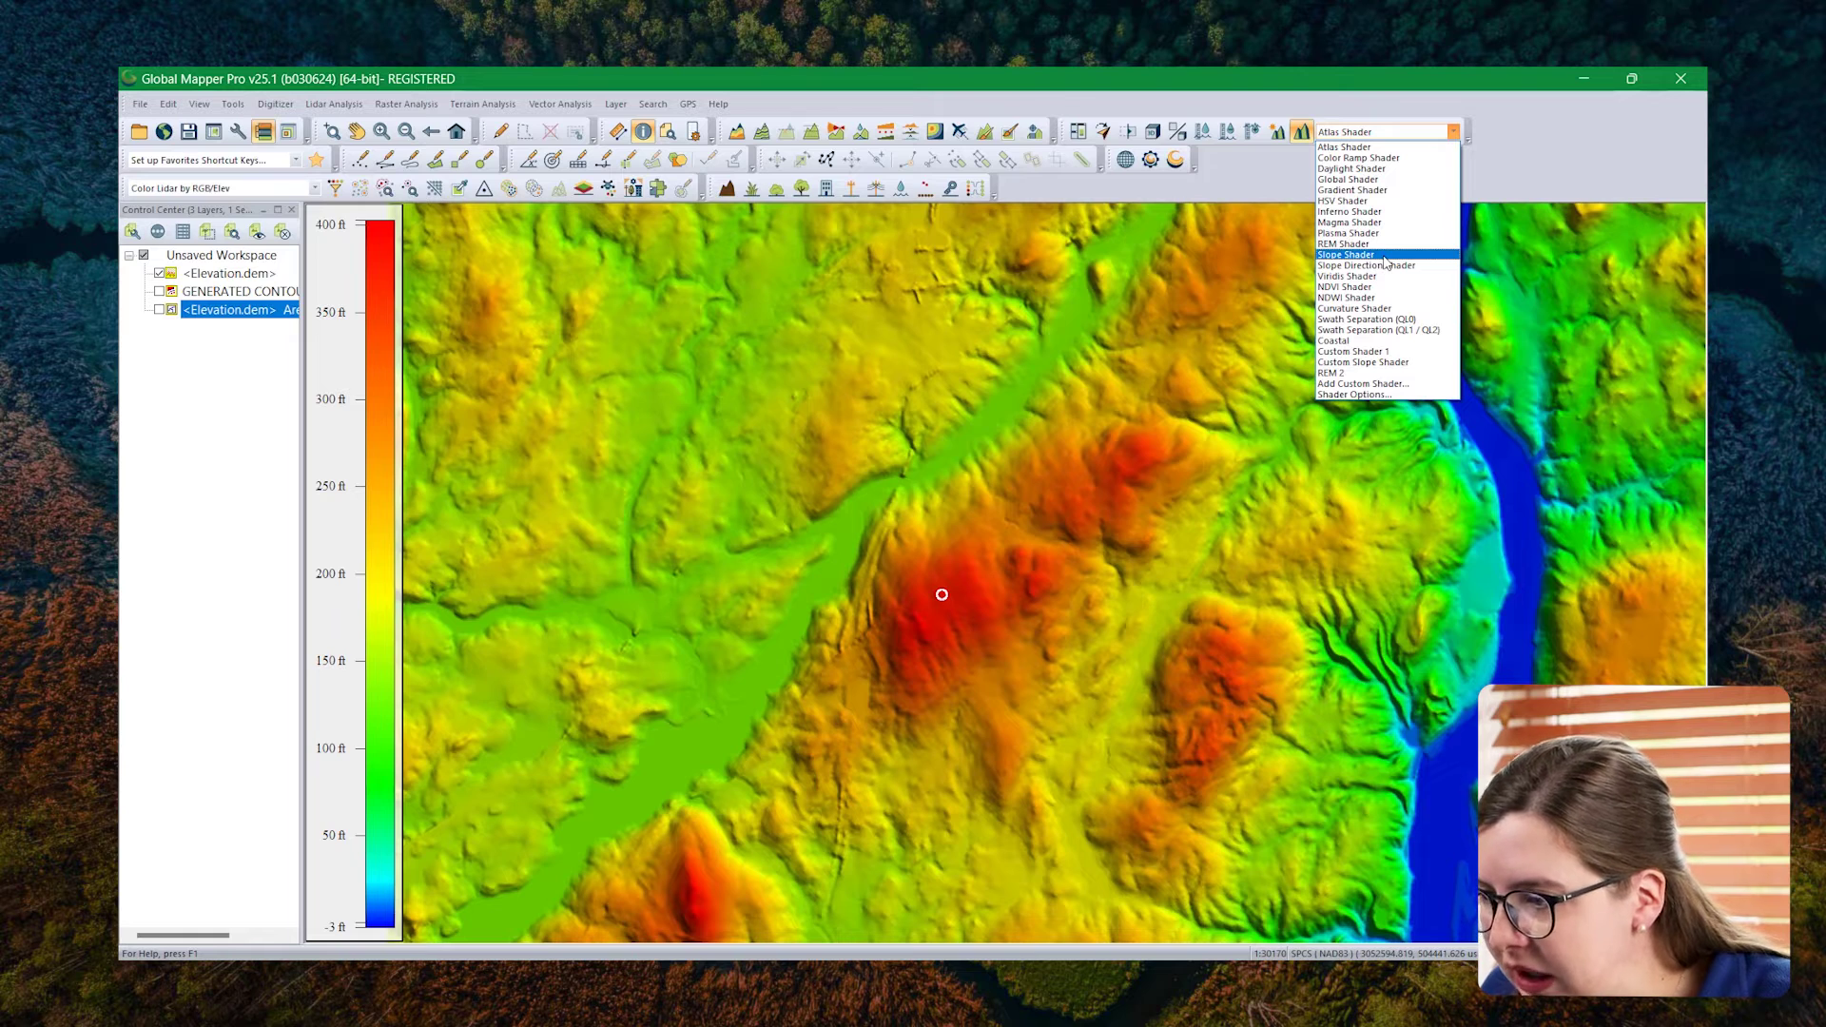
key(Escape)
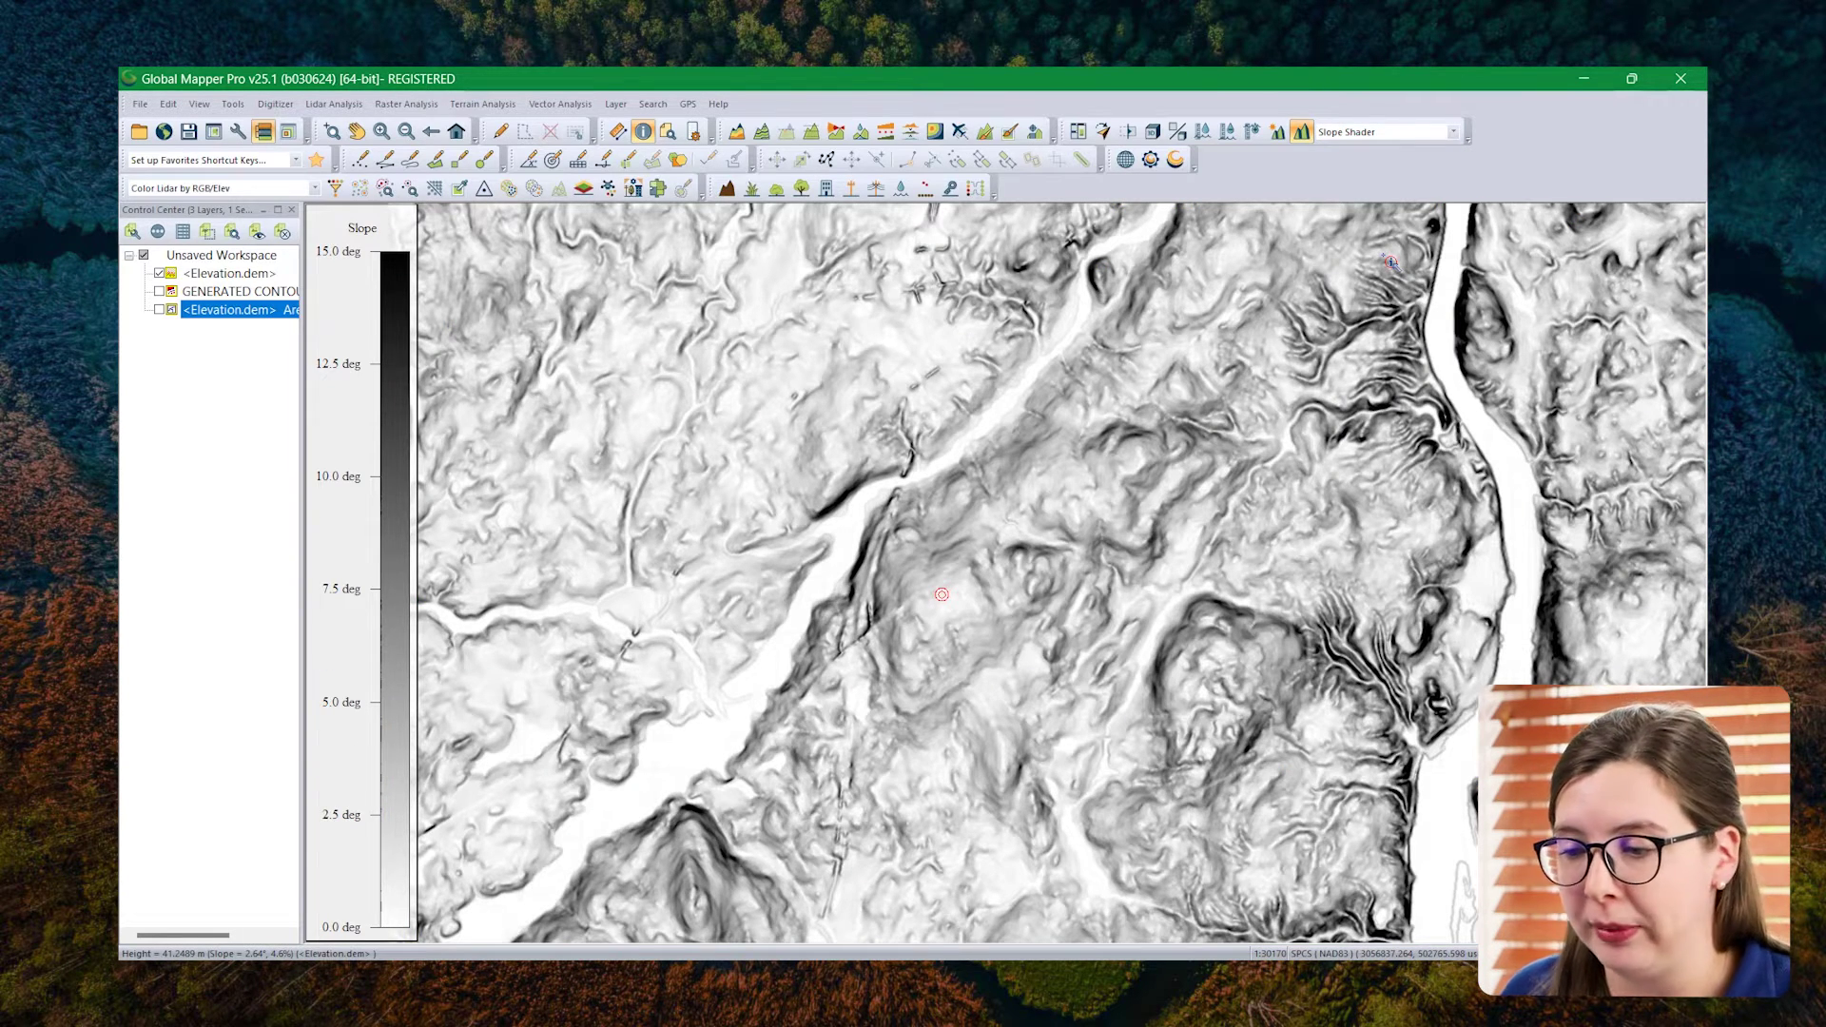
click(941, 601)
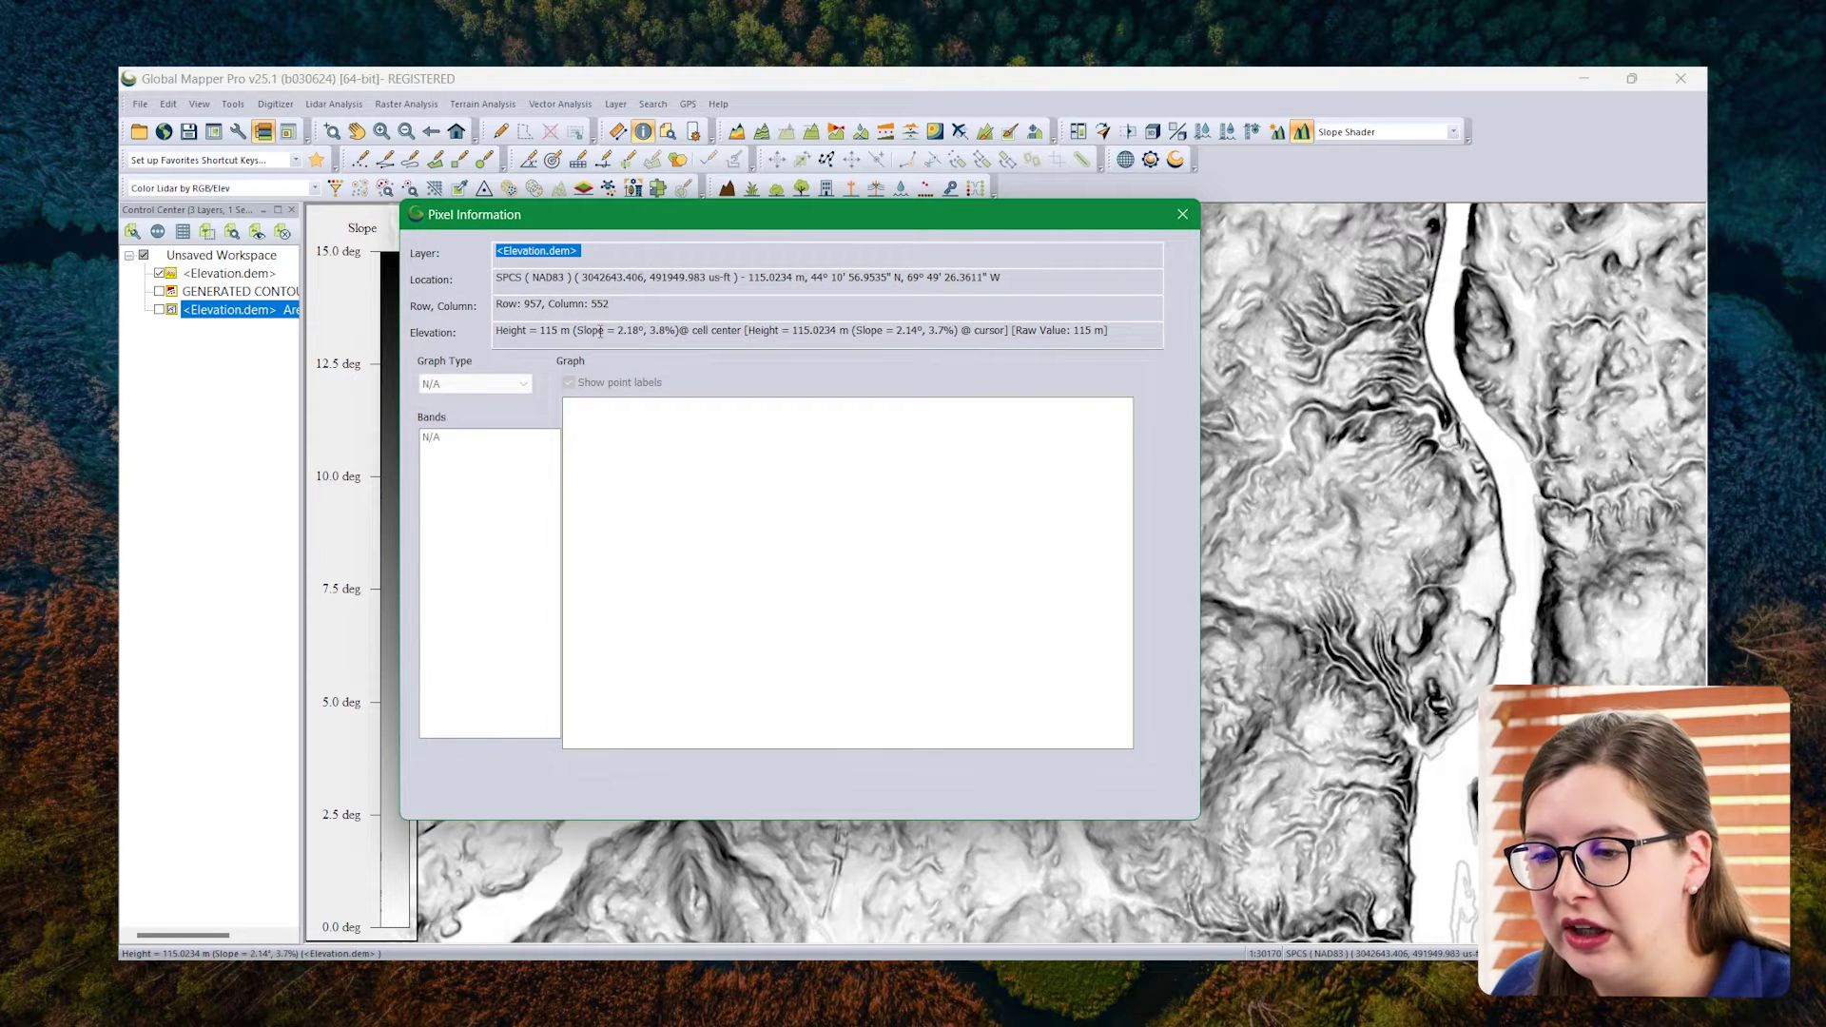
drag(573, 330, 680, 335)
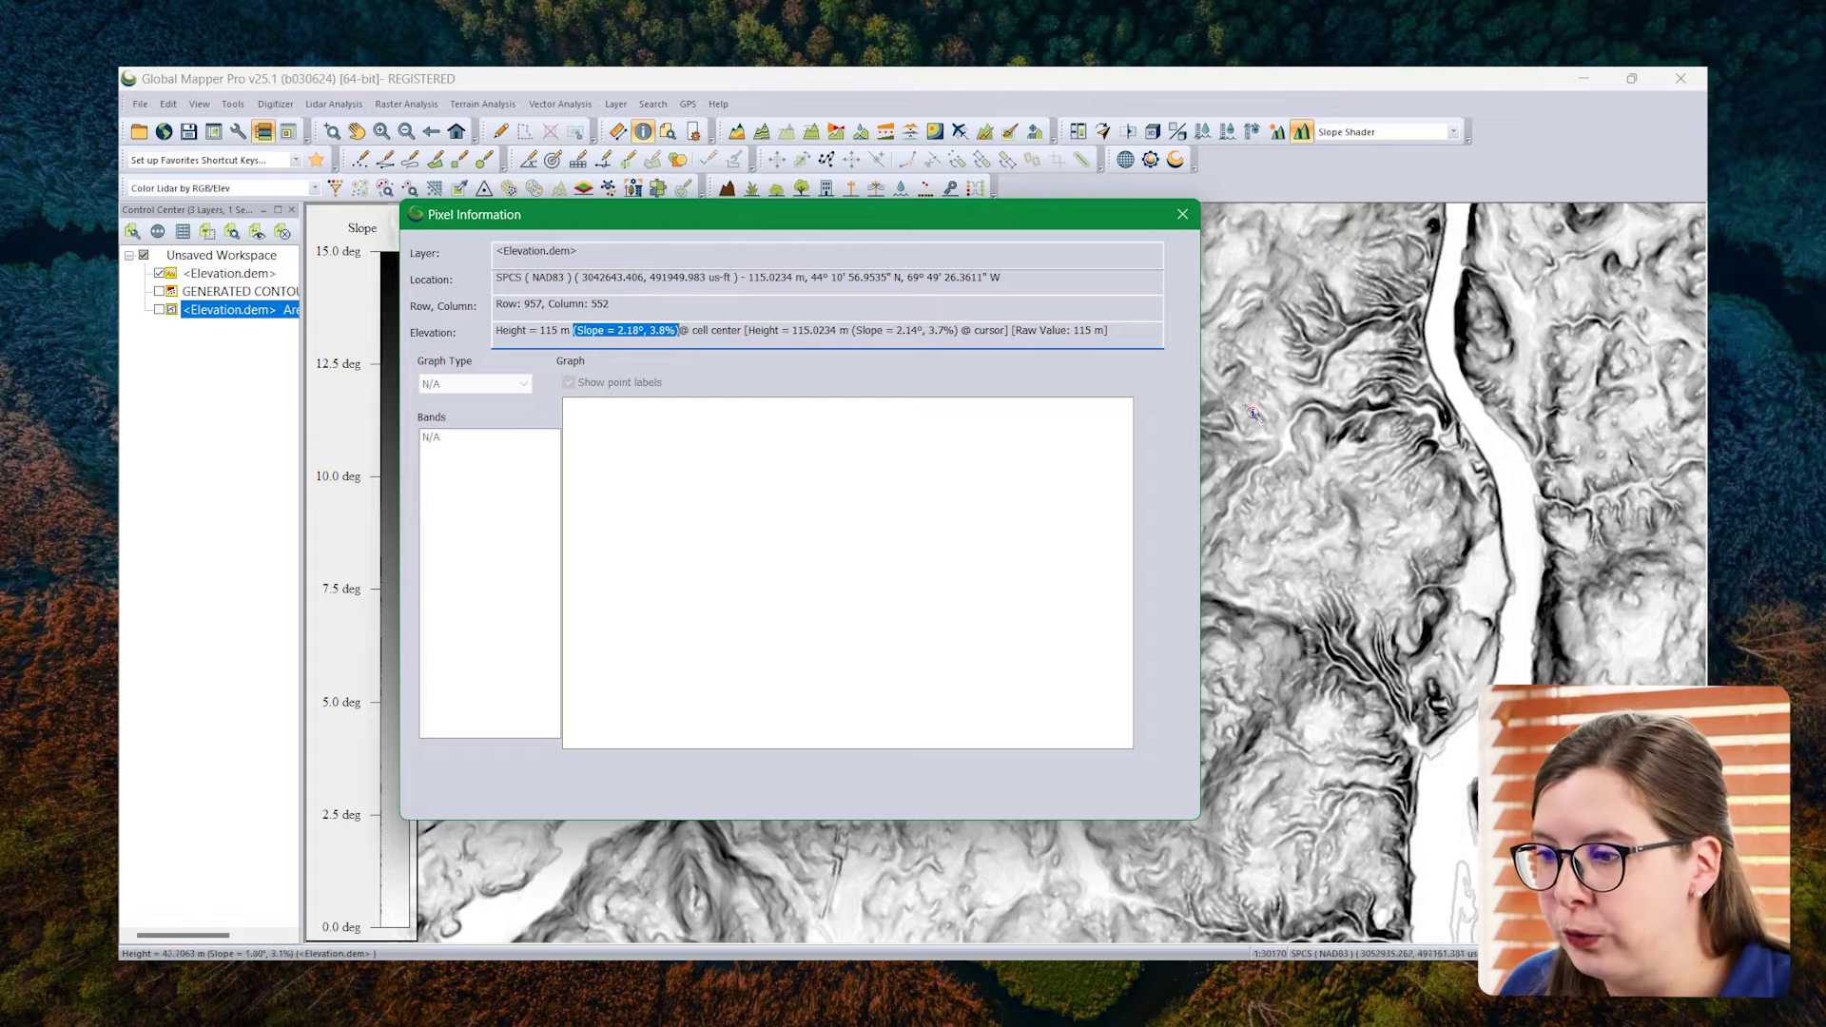
click(1182, 214)
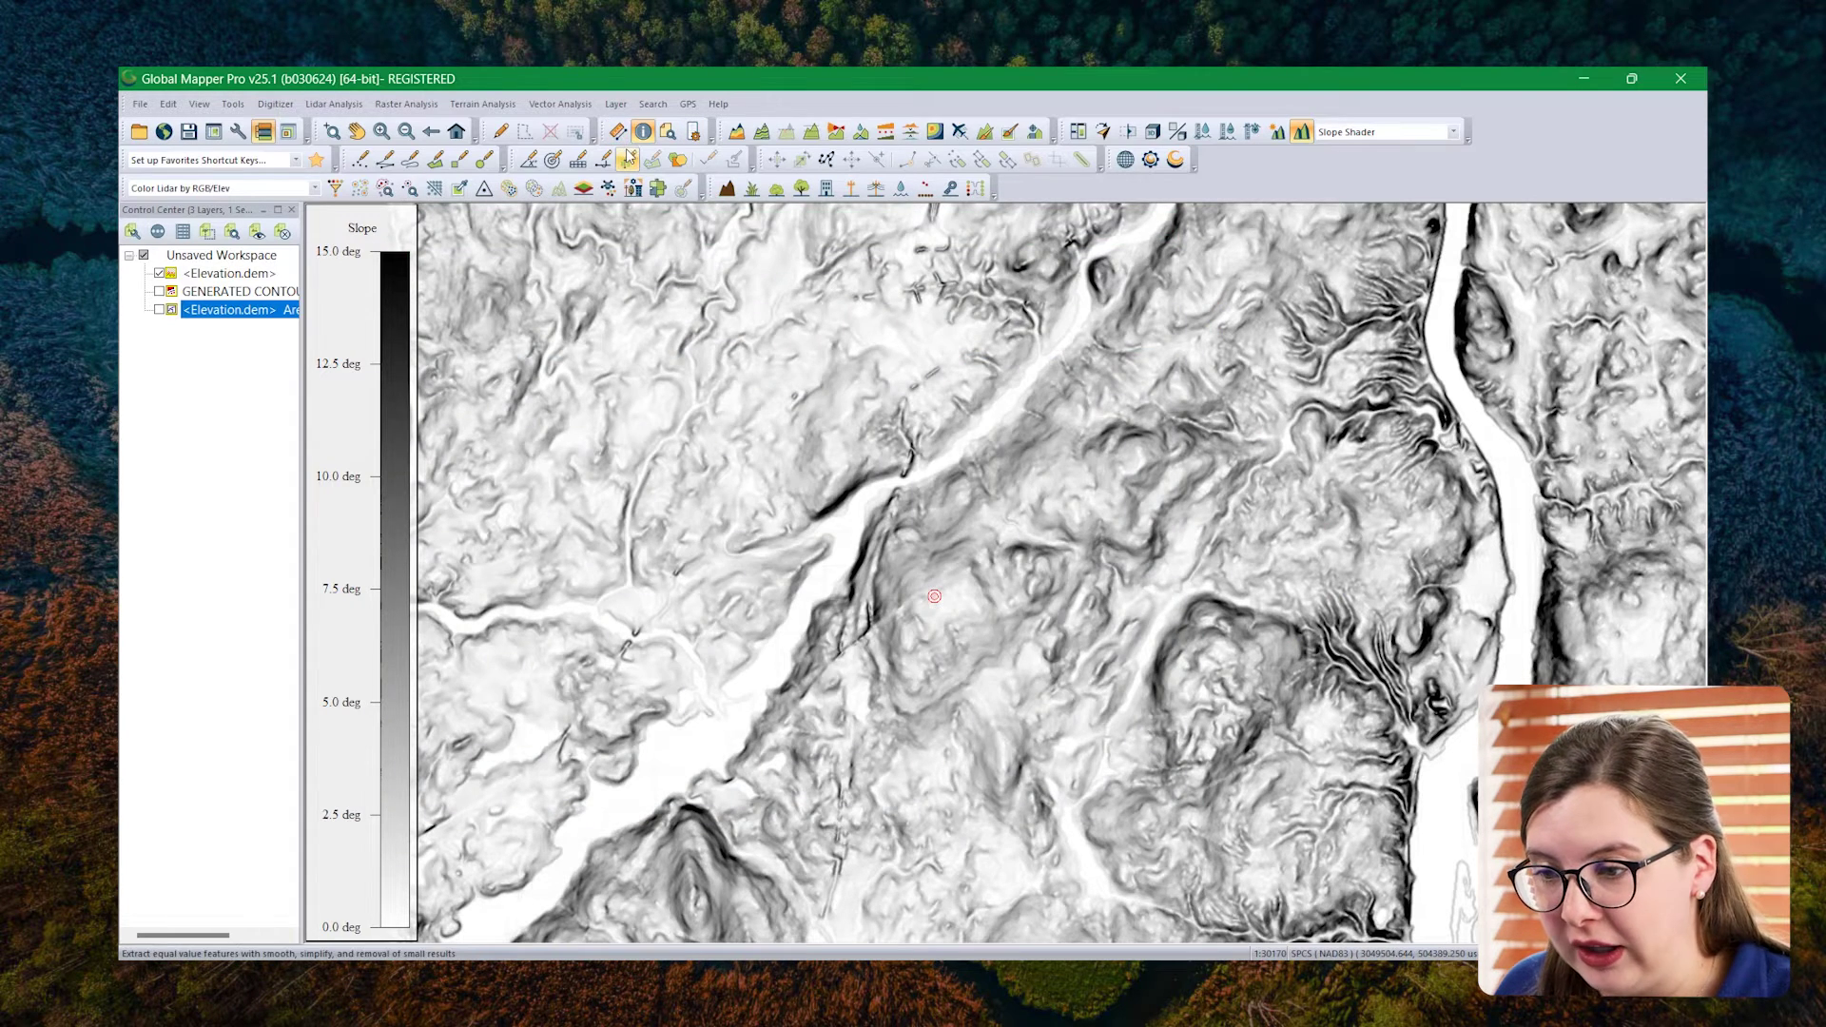
- Vectorize the Elevation.dem areas with slopes from 10 to 15 degrees, and hide the elevation layer
click(628, 159)
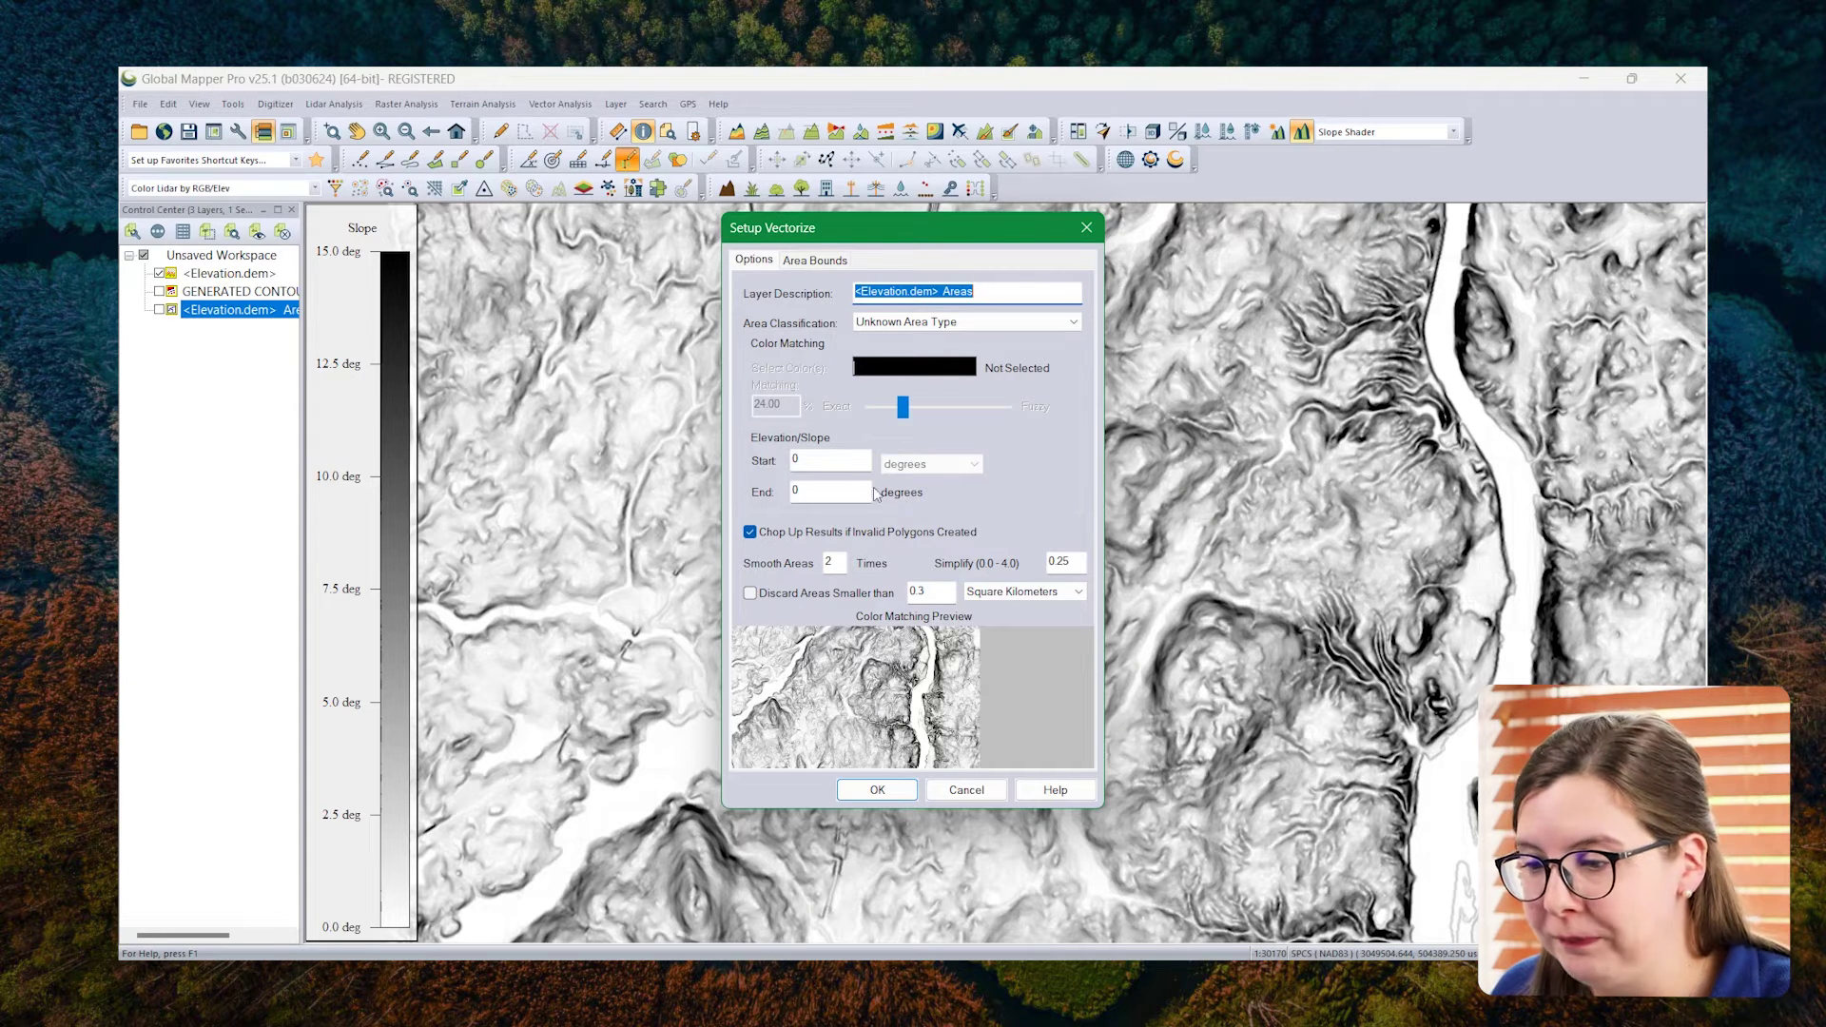
click(806, 460)
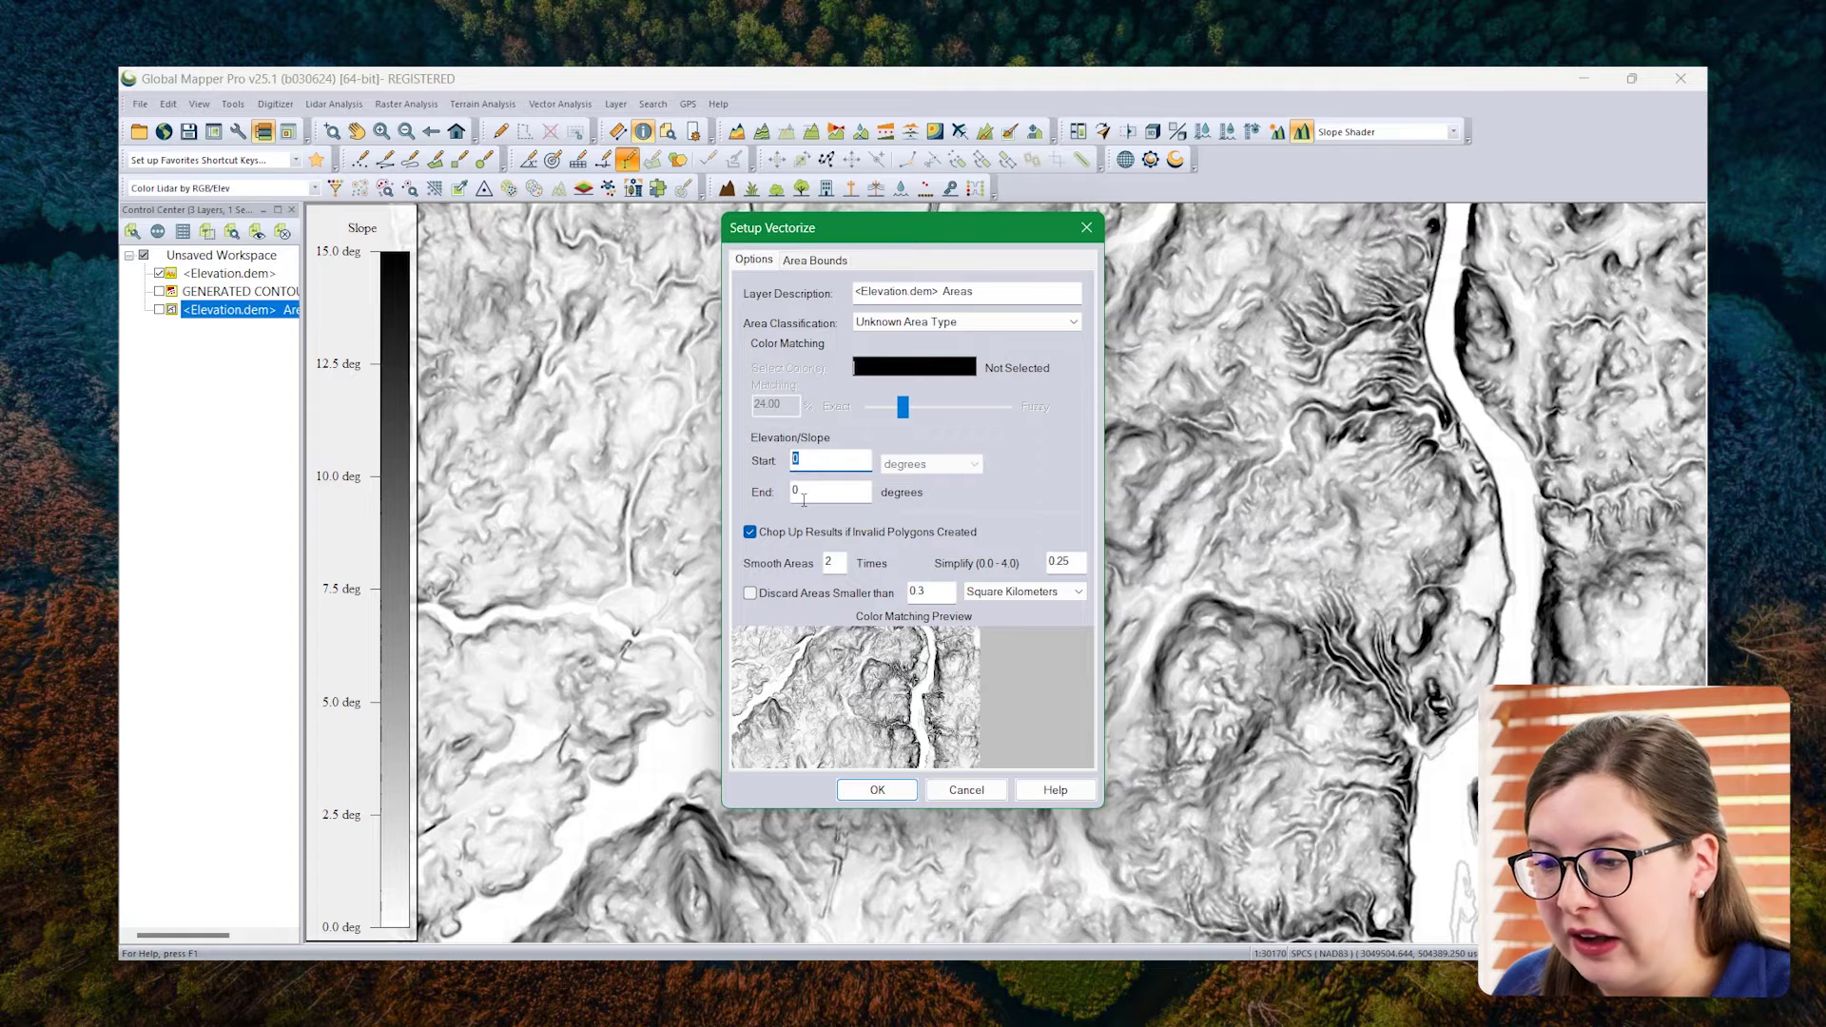
double_click(805, 493)
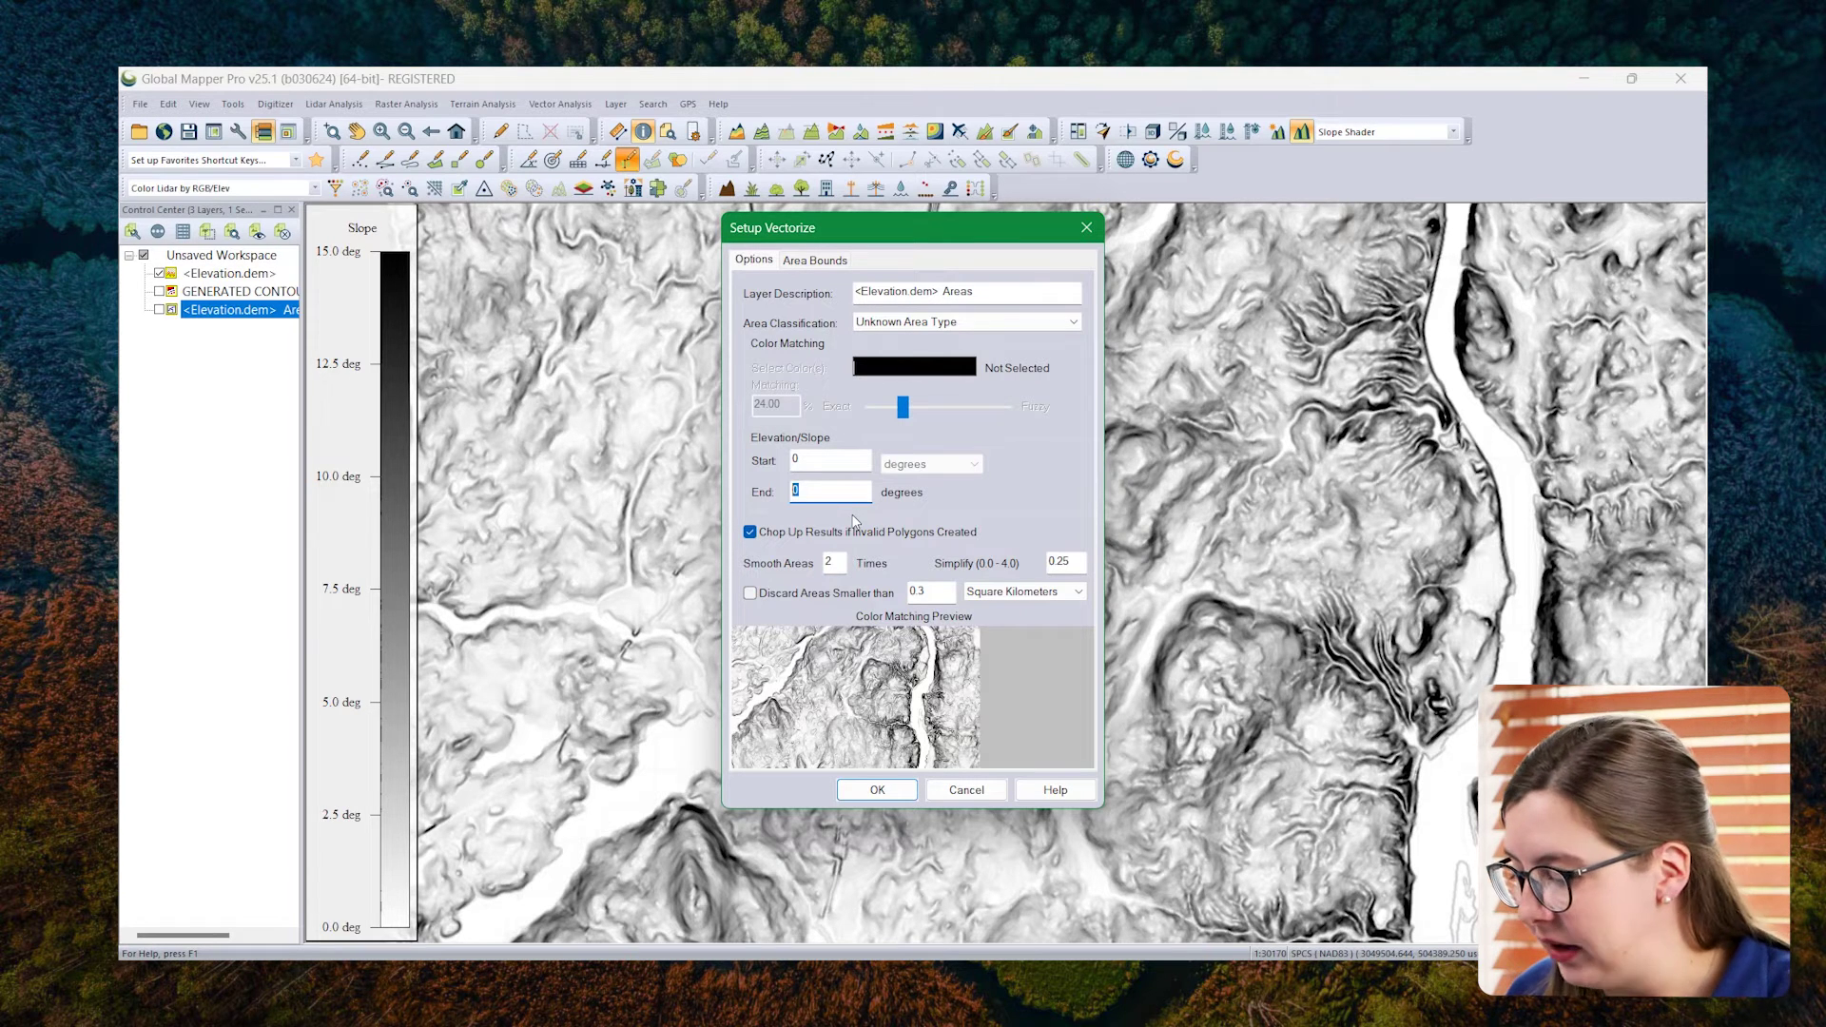
double_click(797, 461)
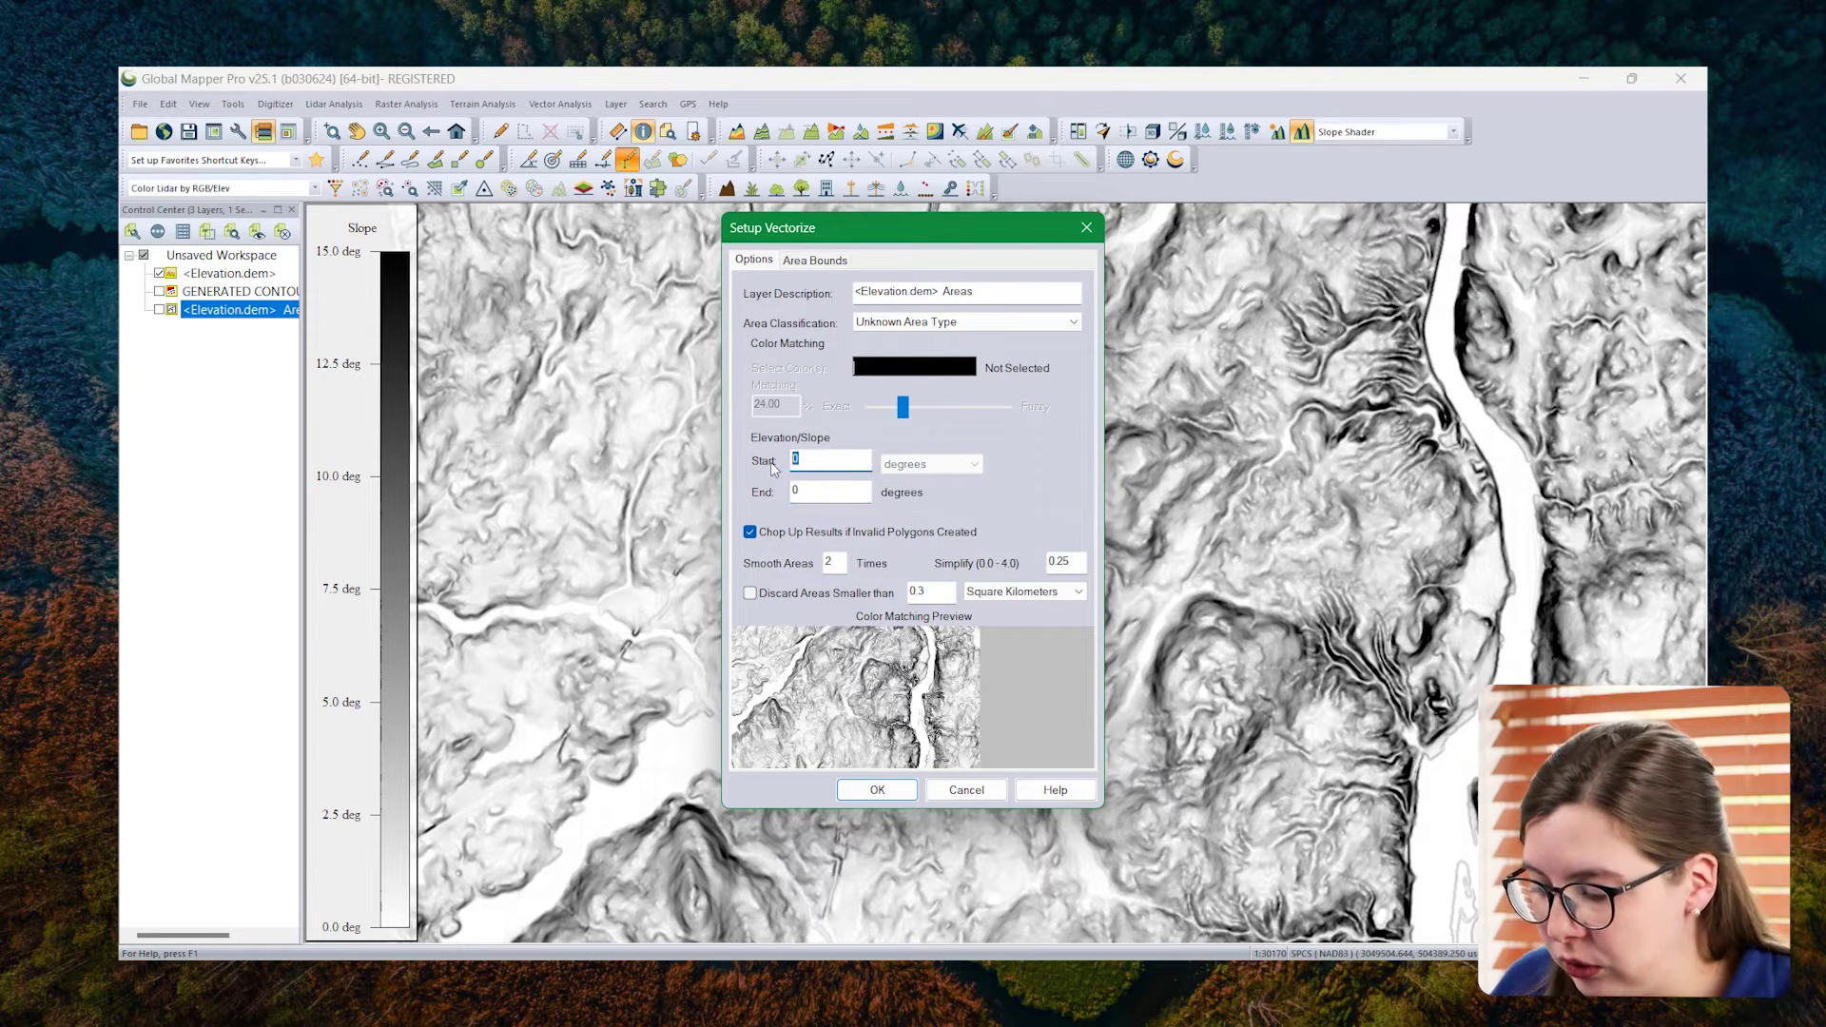
text(10)
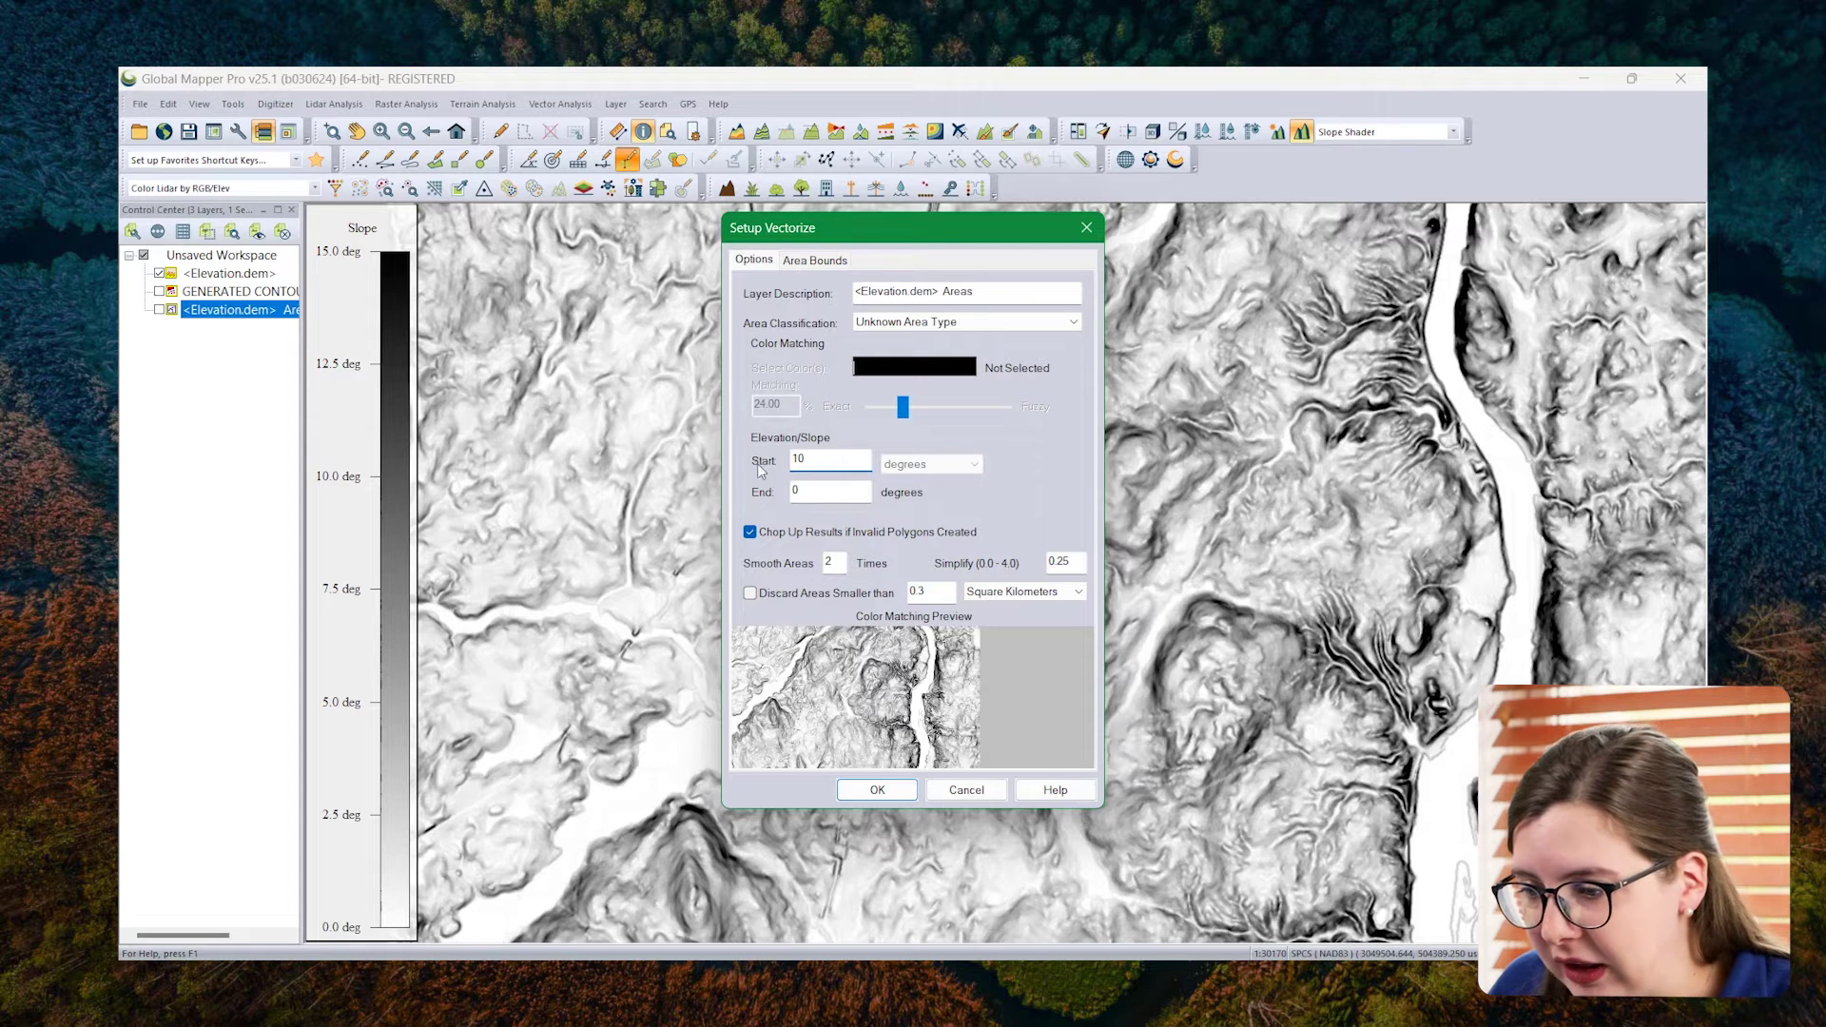
double_click(805, 492)
text(15)
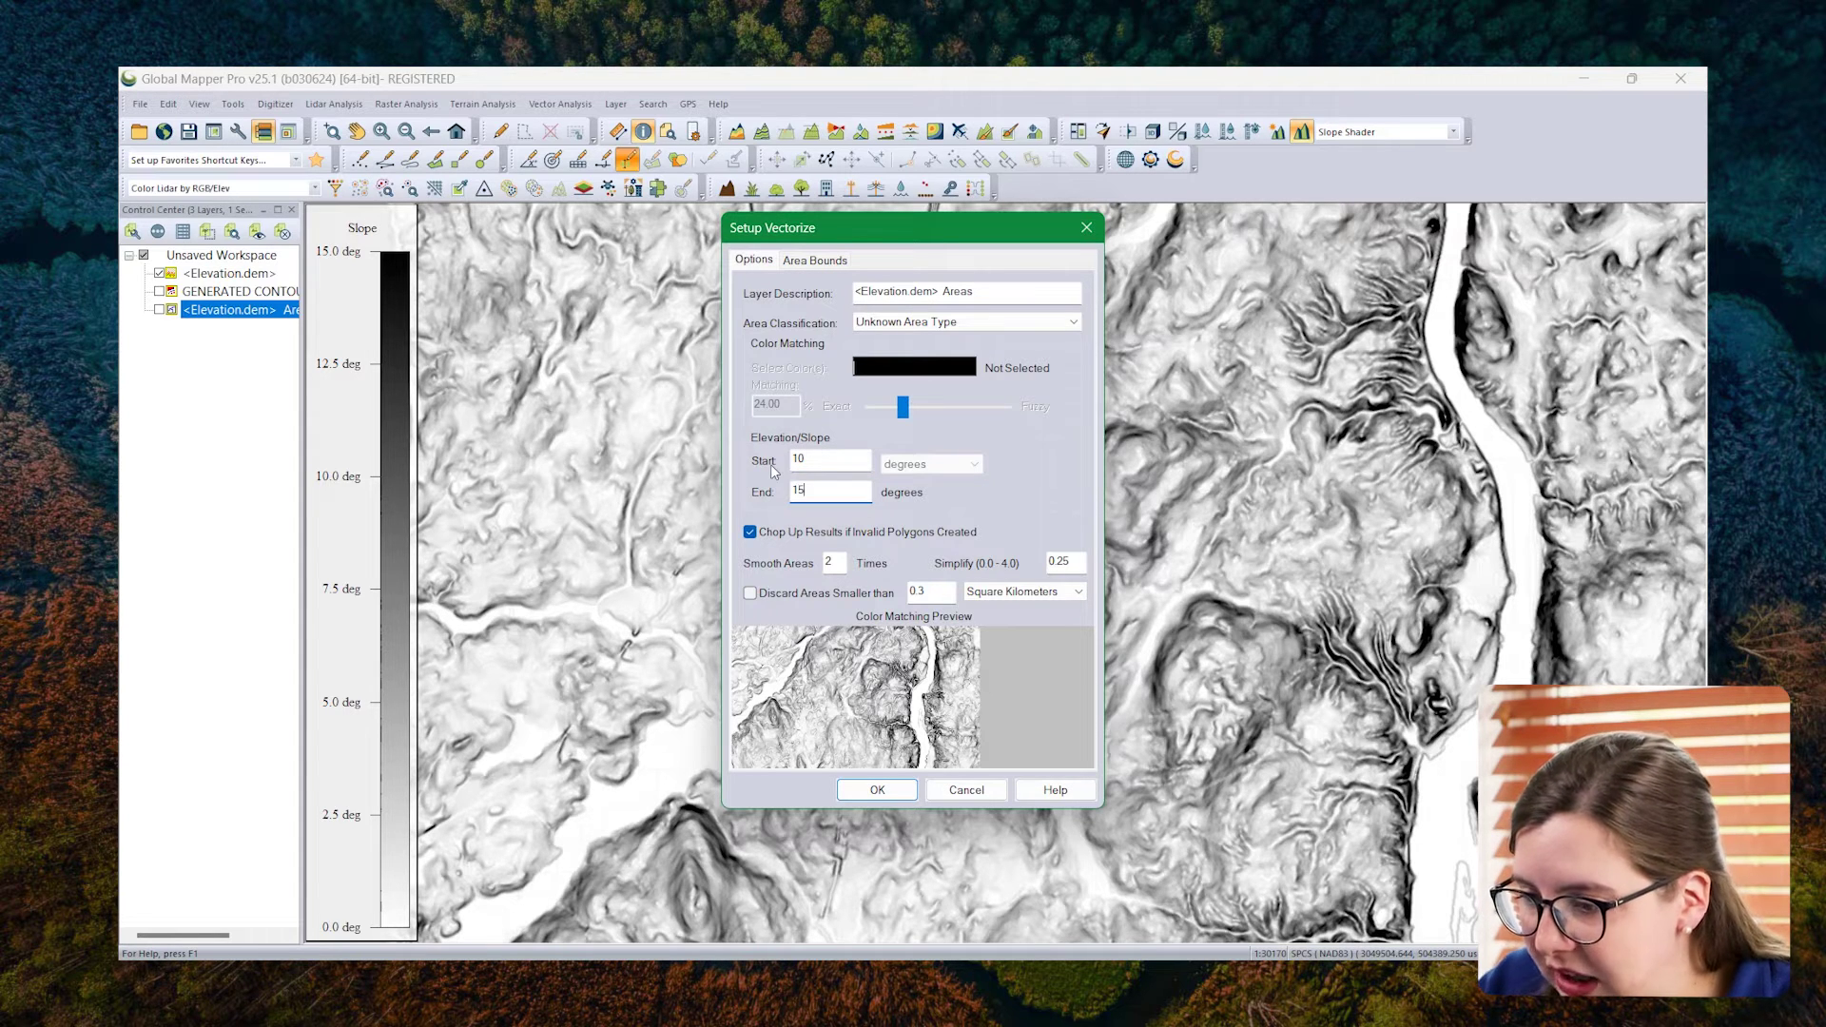
click(877, 790)
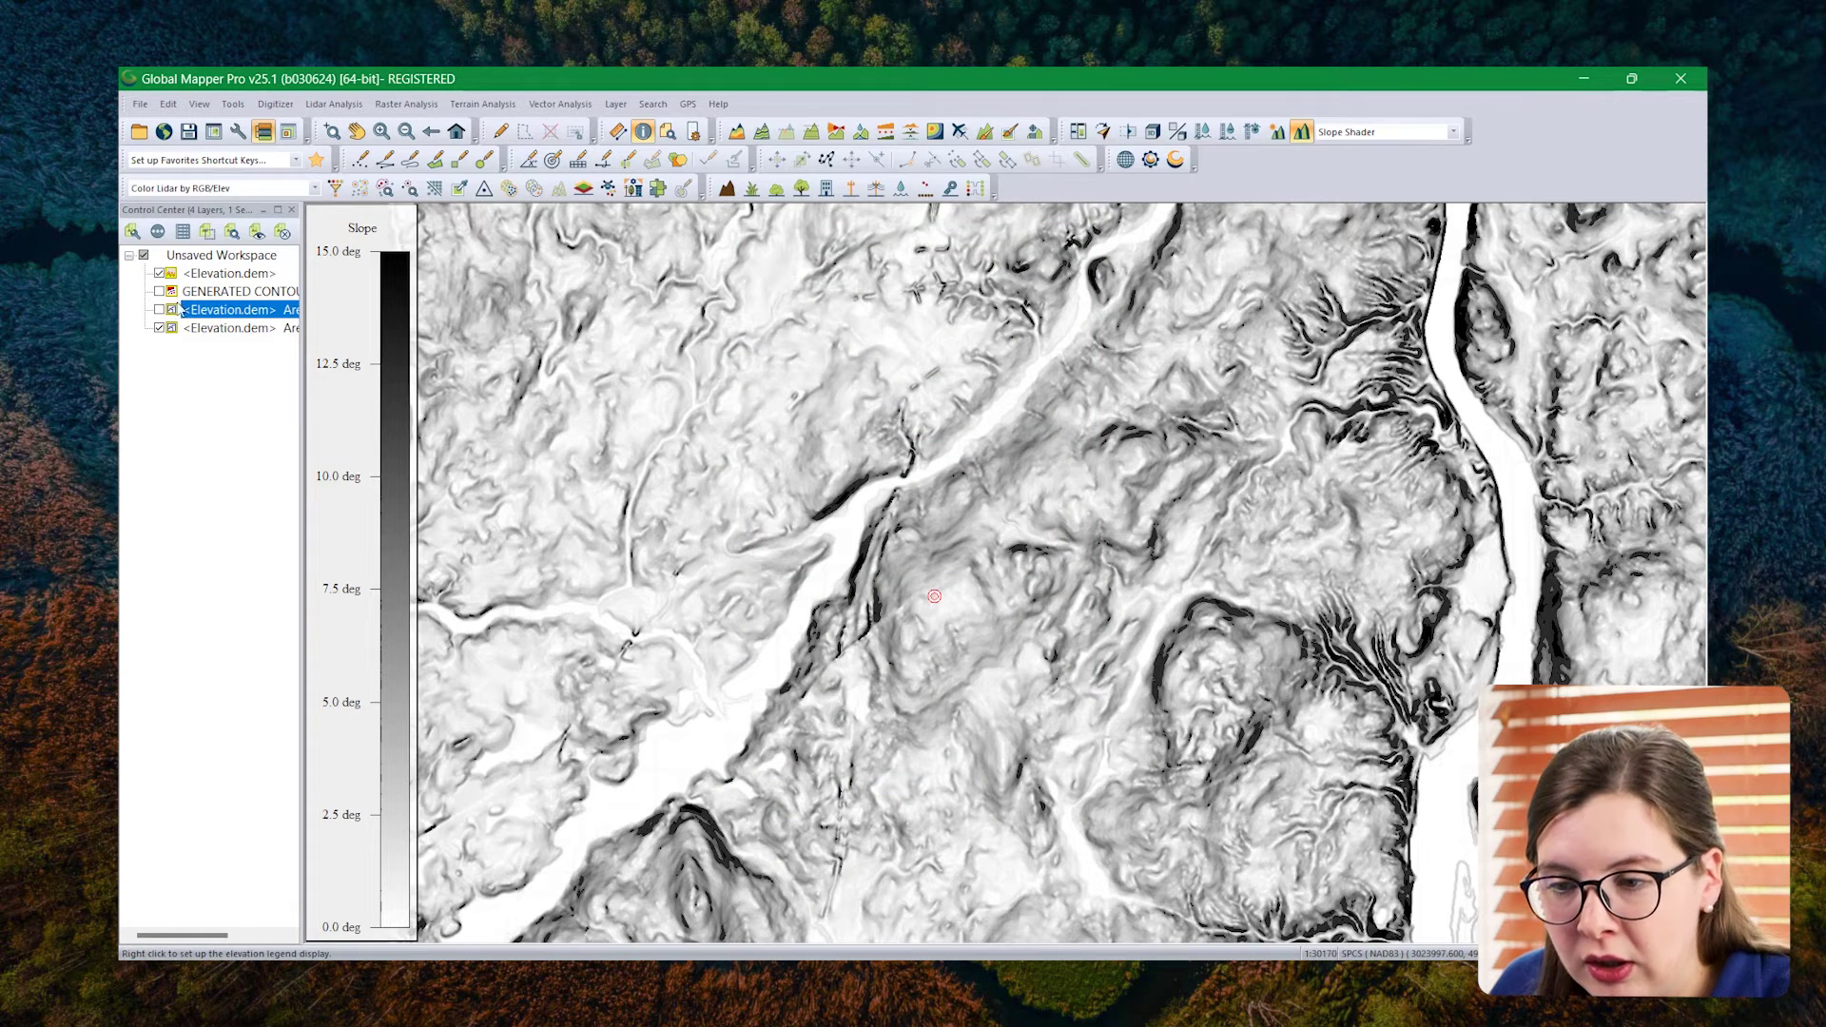
click(159, 274)
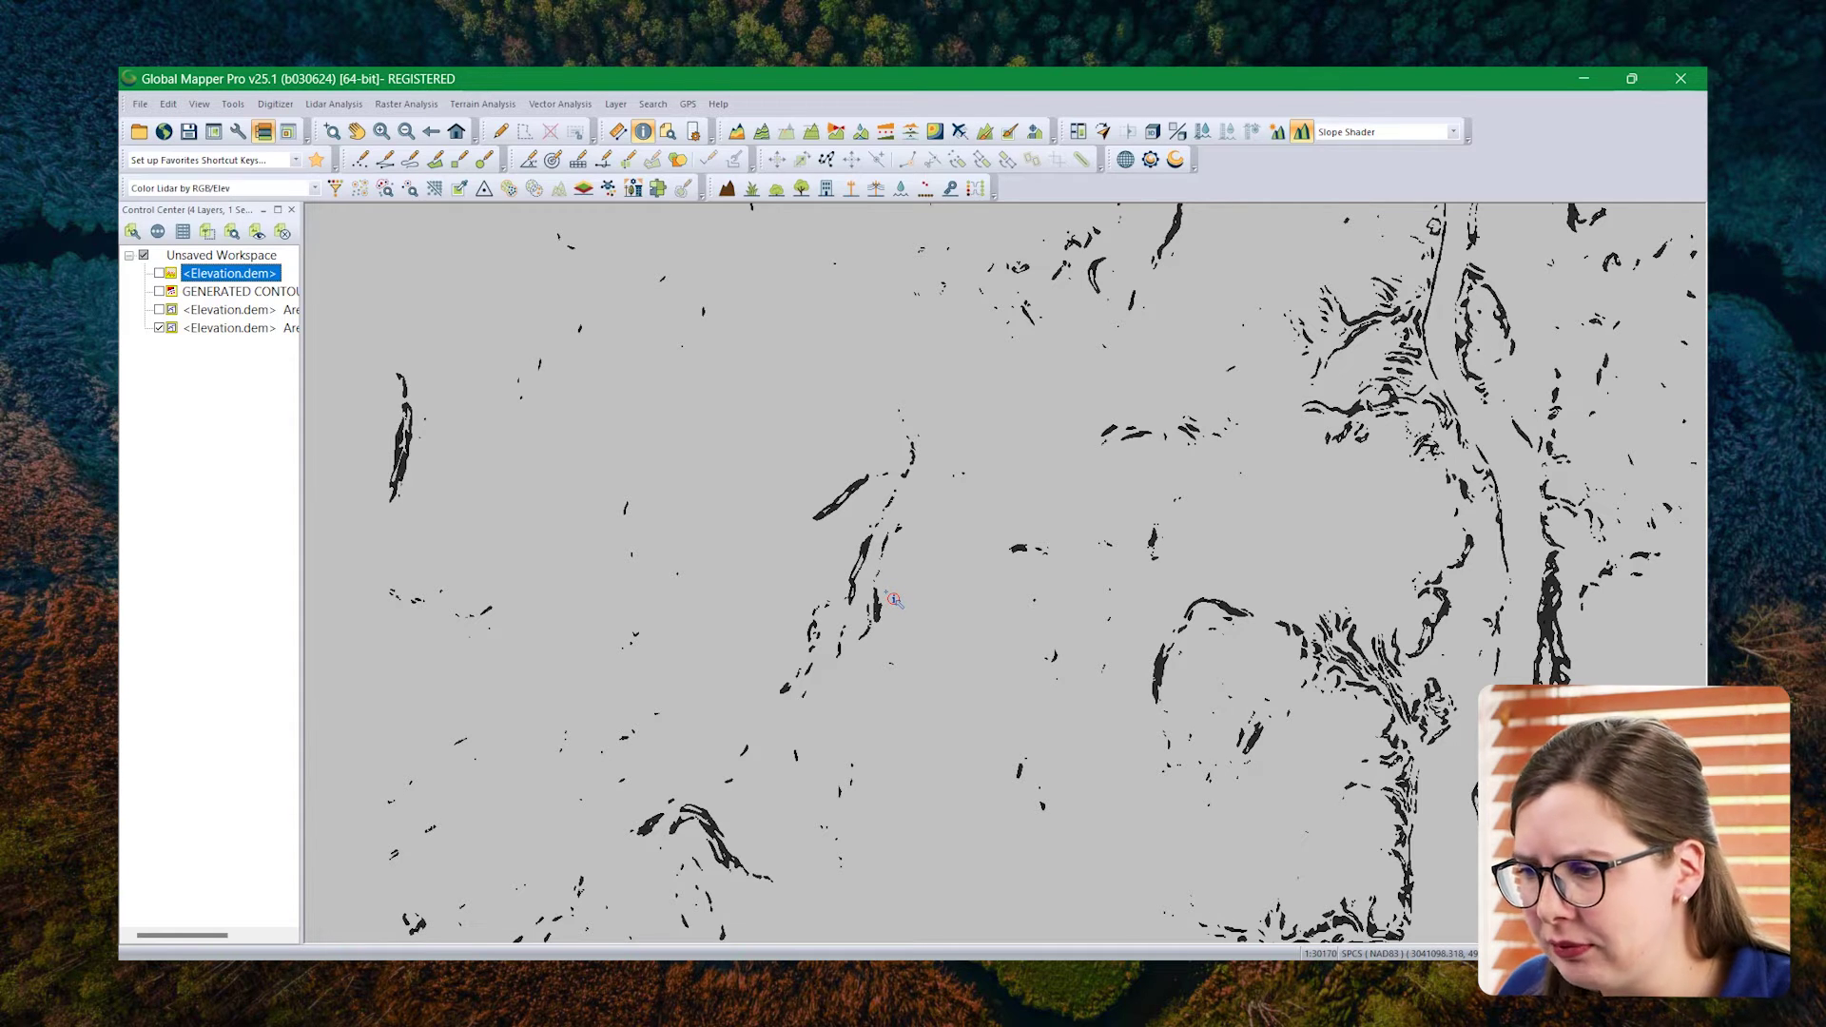
click(223, 426)
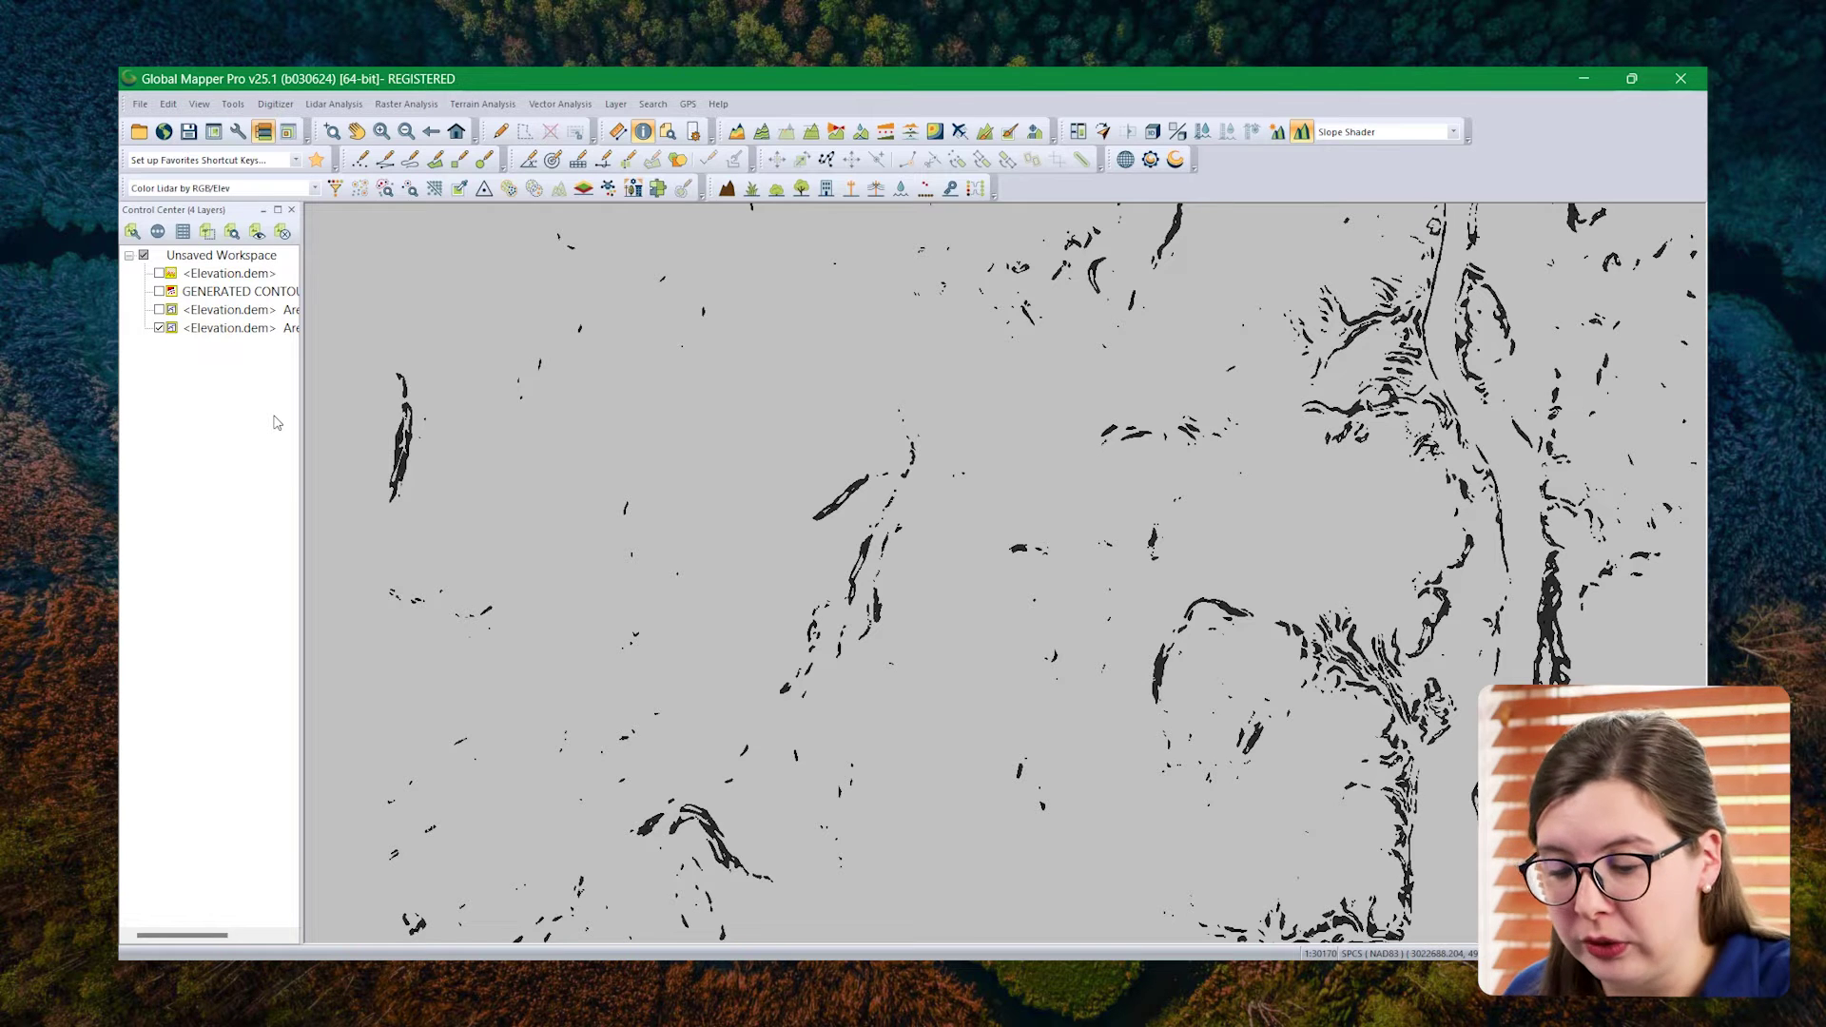
- Switch to the World Imagery workspace and set the Vectorize matching color to the lake's dark water color (RGB 8, 24, 11) sampled from the map
key(alt+Tab)
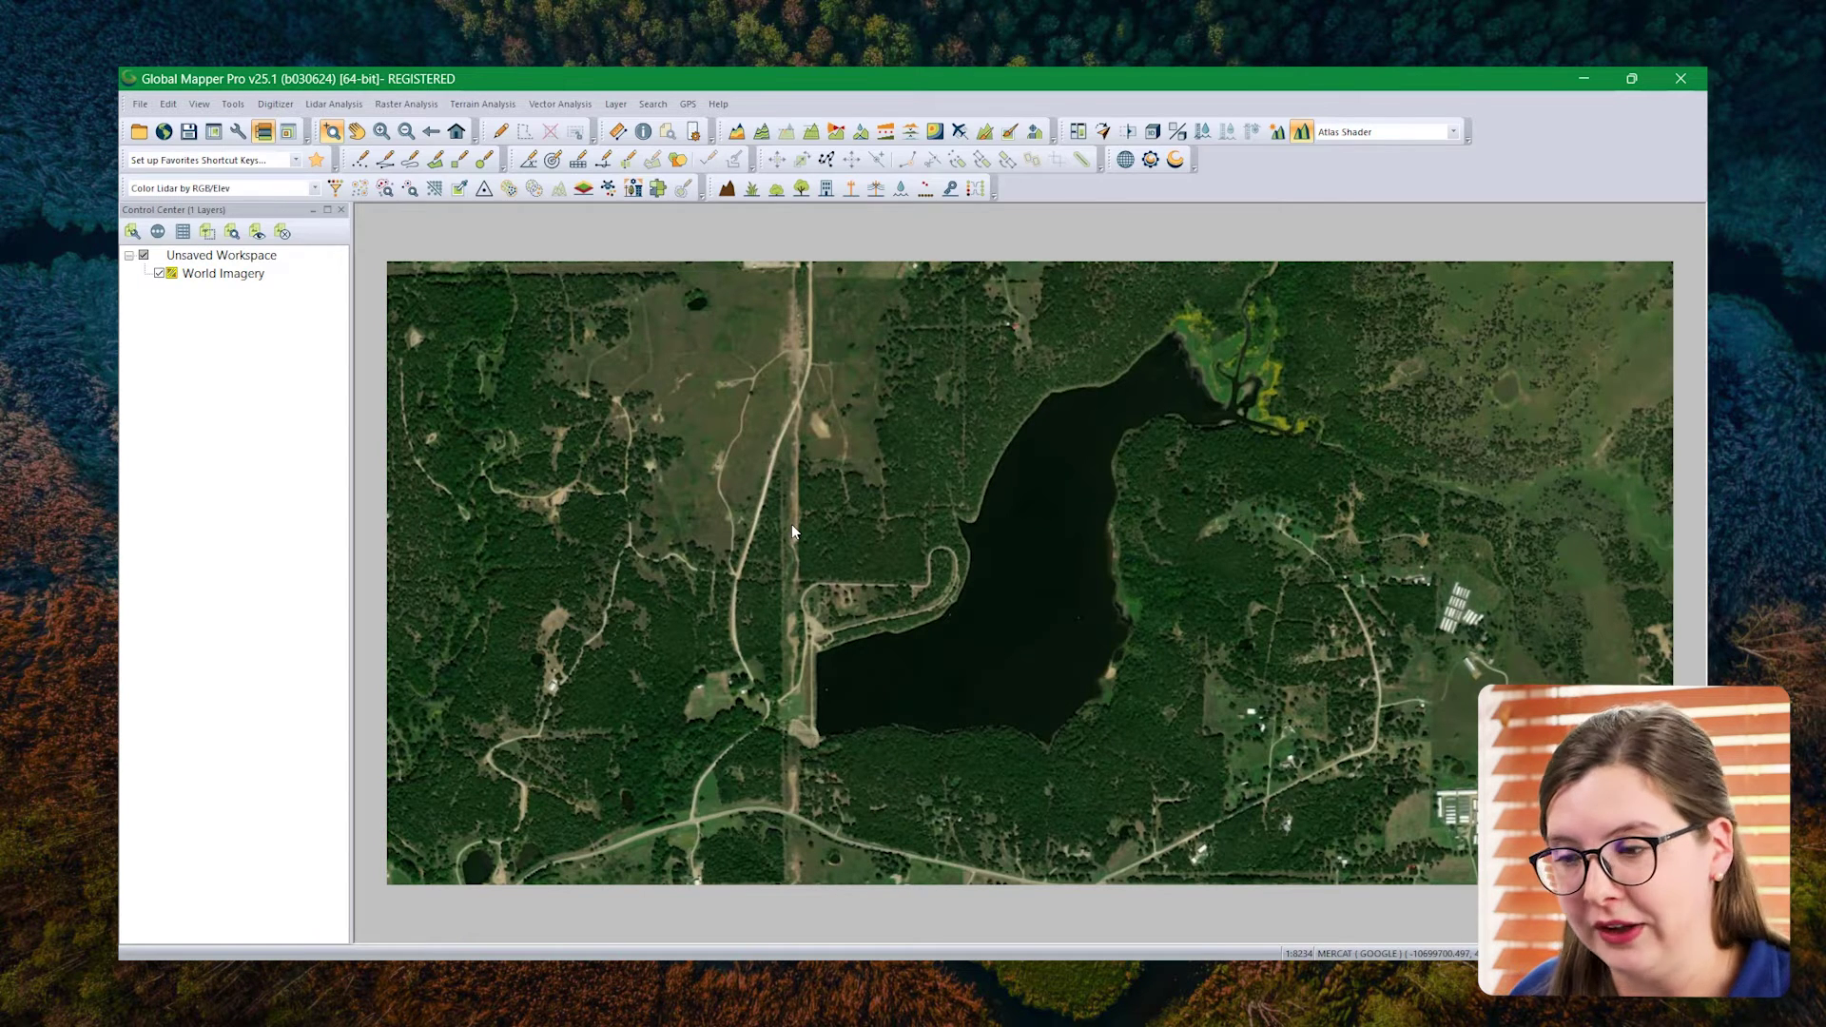
click(627, 160)
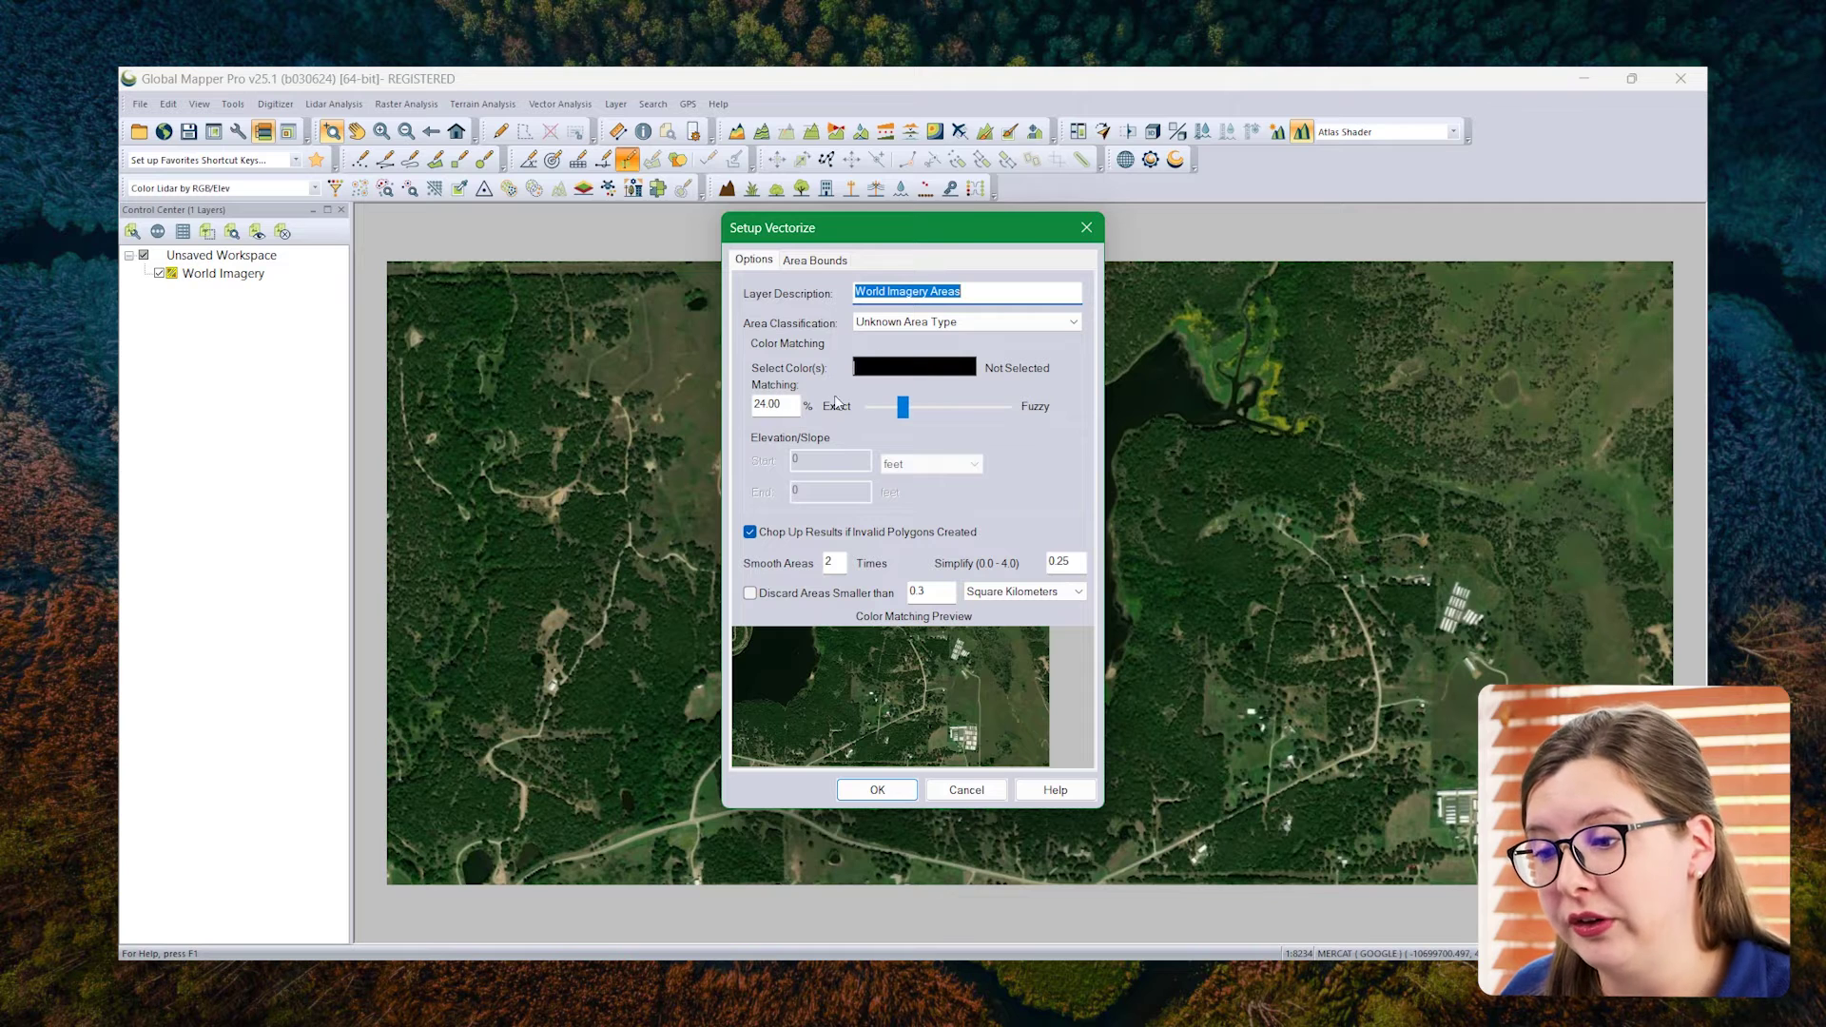
click(887, 373)
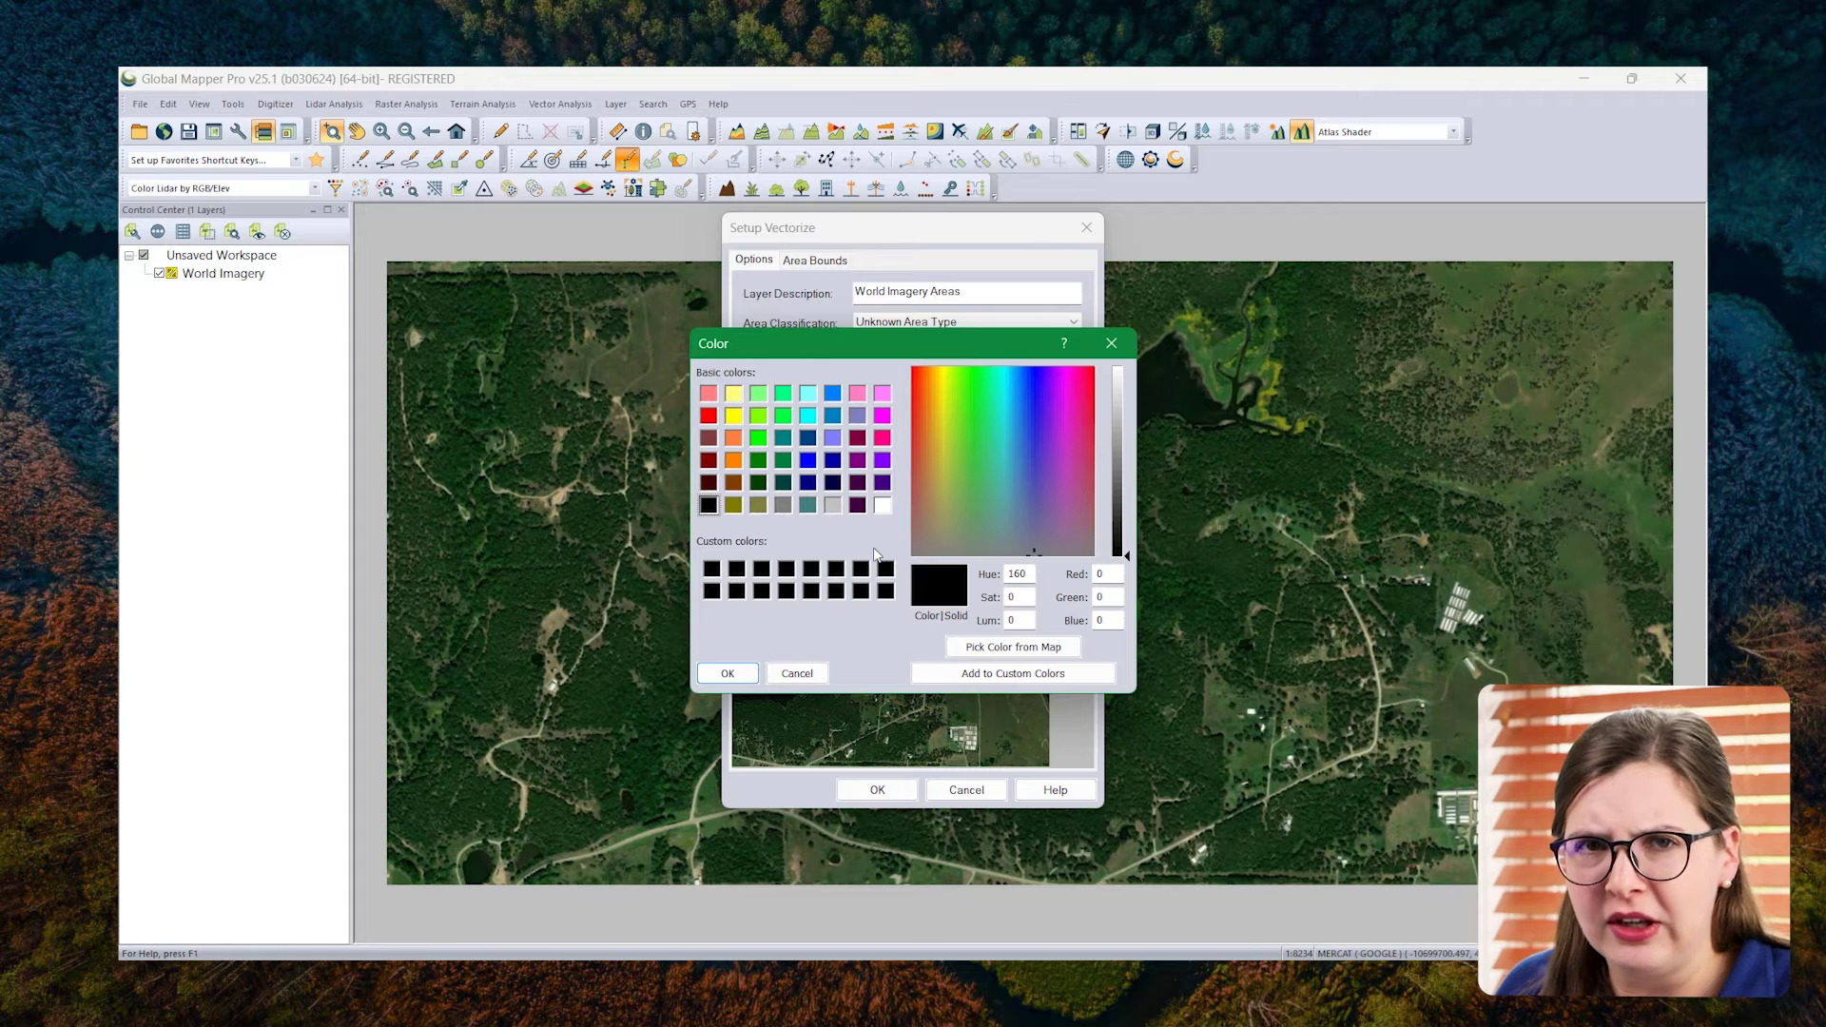
click(976, 650)
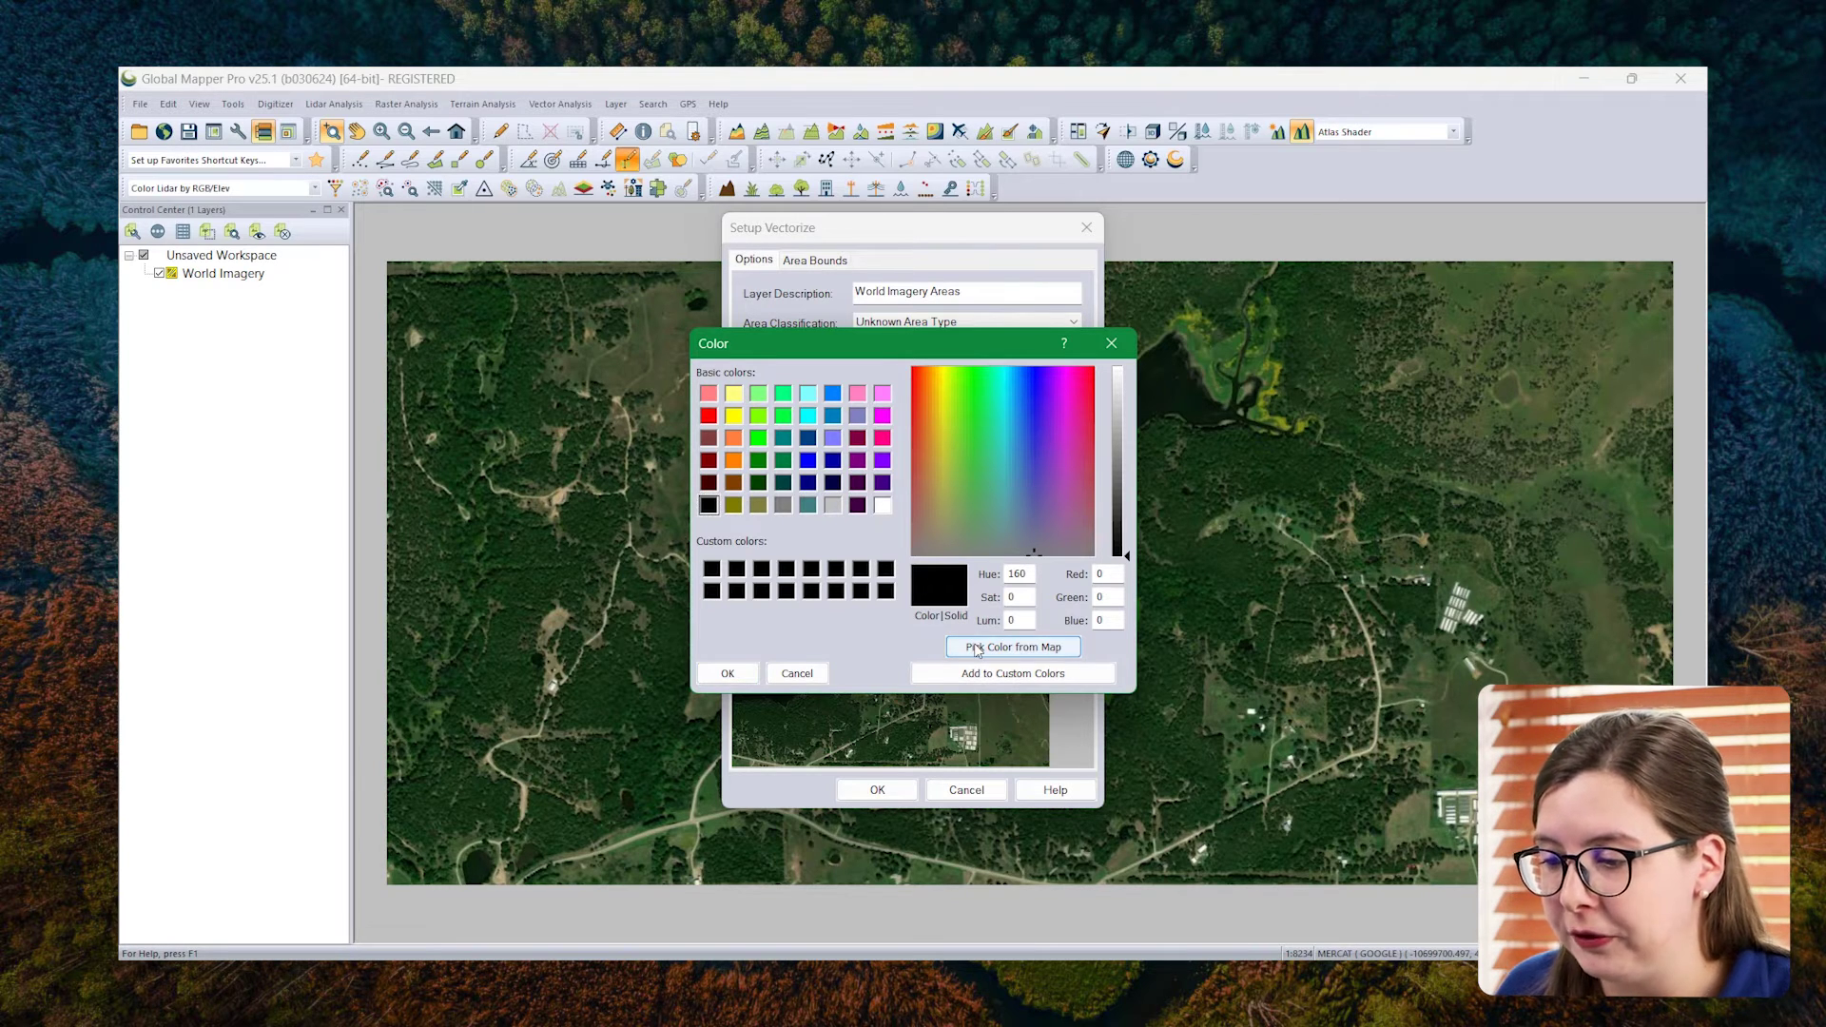
click(1159, 387)
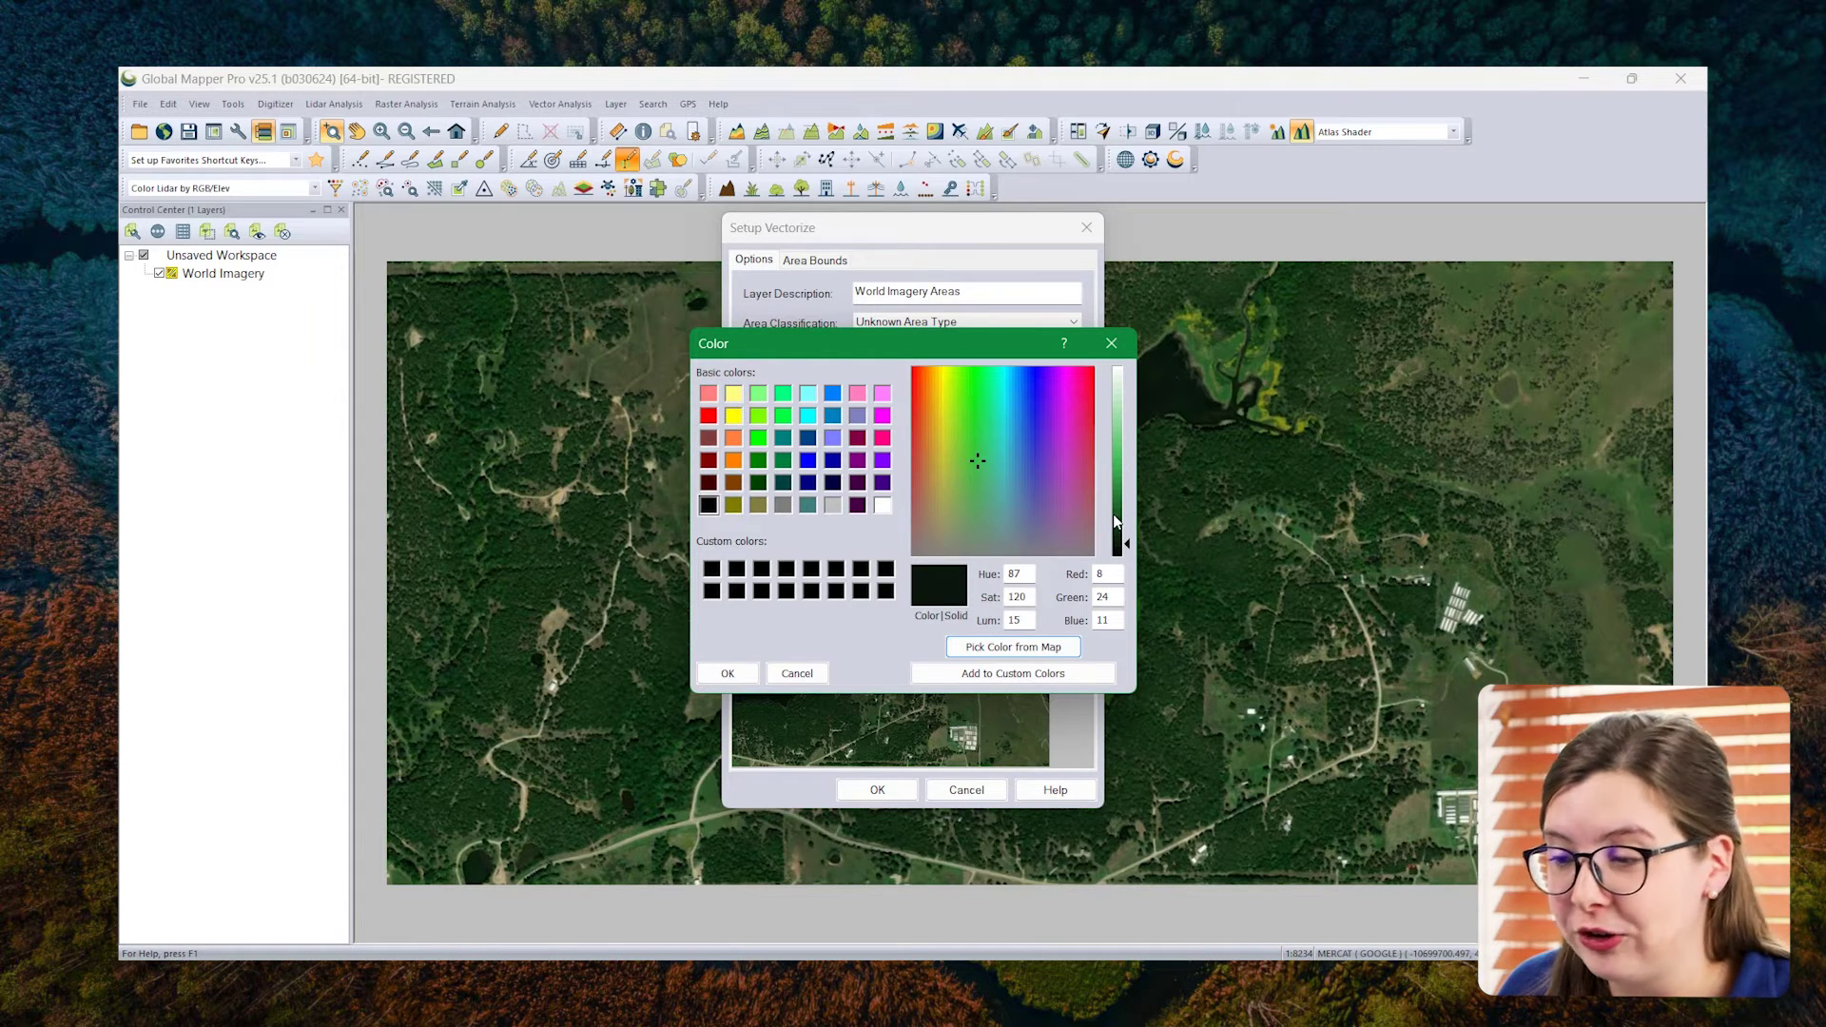
click(725, 674)
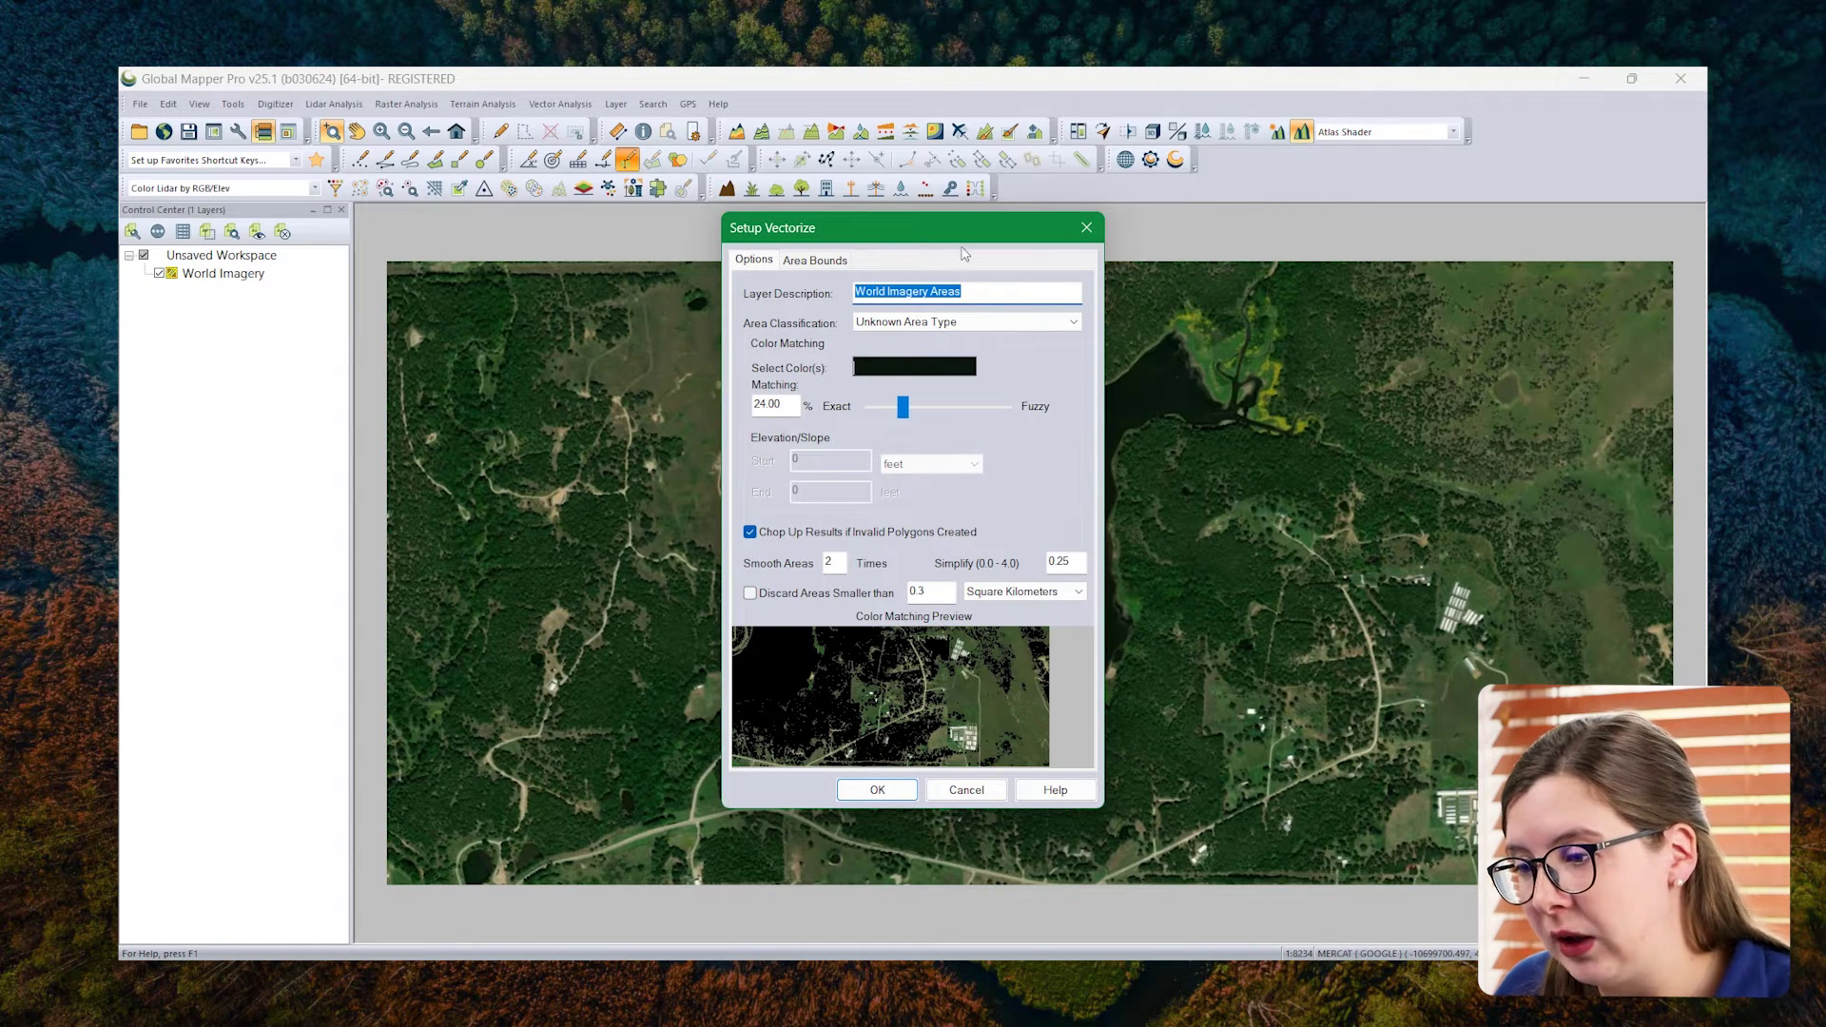
- Vectorize the lake from World Imagery with 3% color matching, discarding areas smaller than 0.3 square kilometers
drag(960, 241, 633, 281)
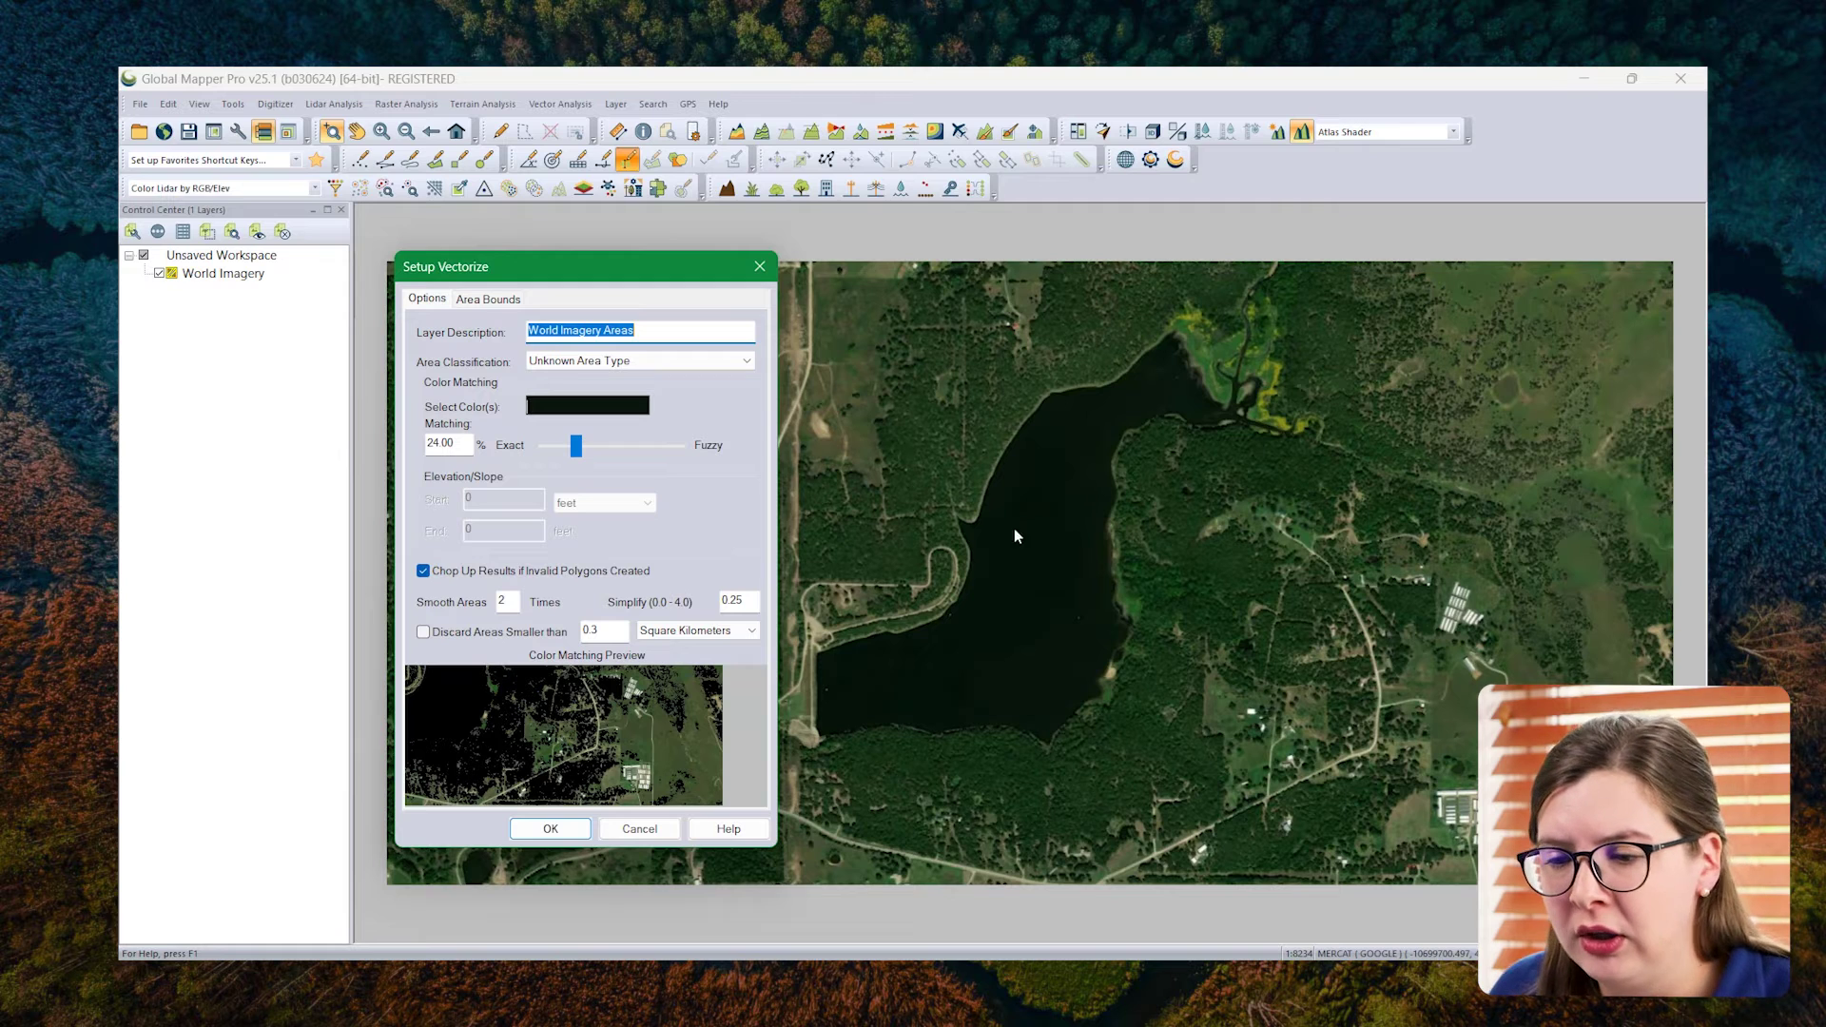
drag(576, 445, 547, 449)
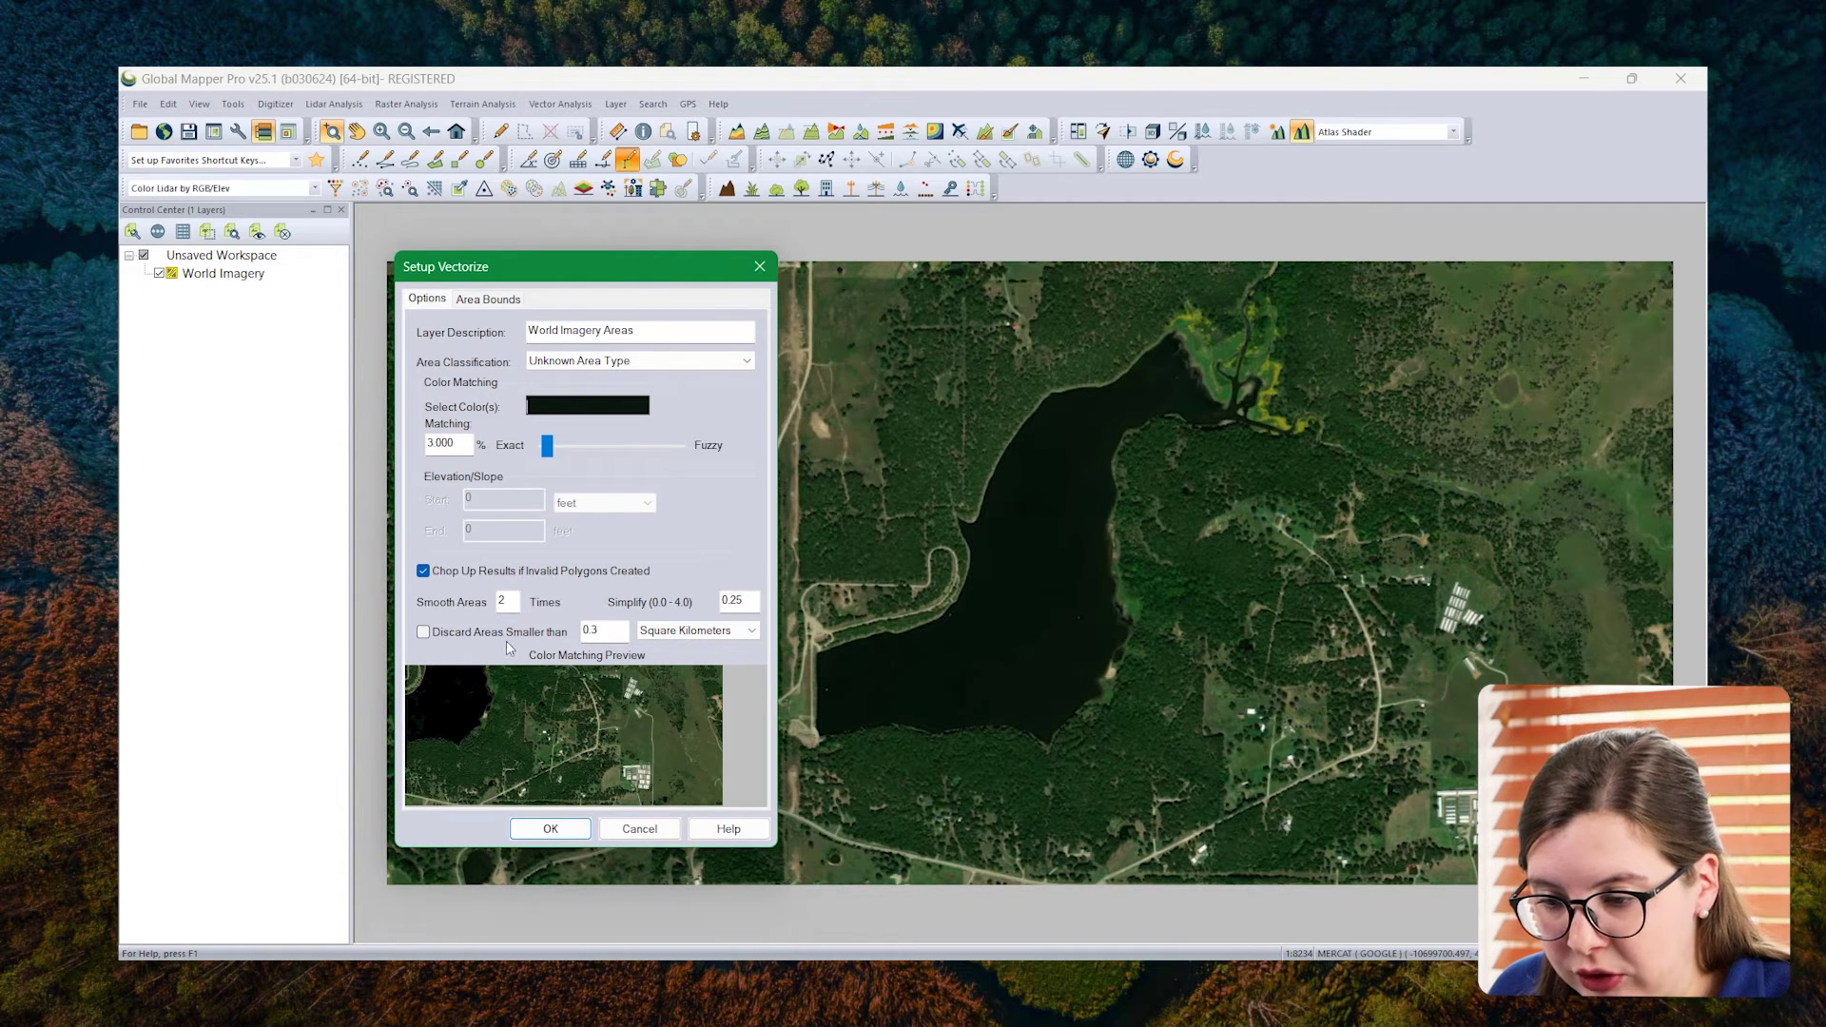
click(423, 633)
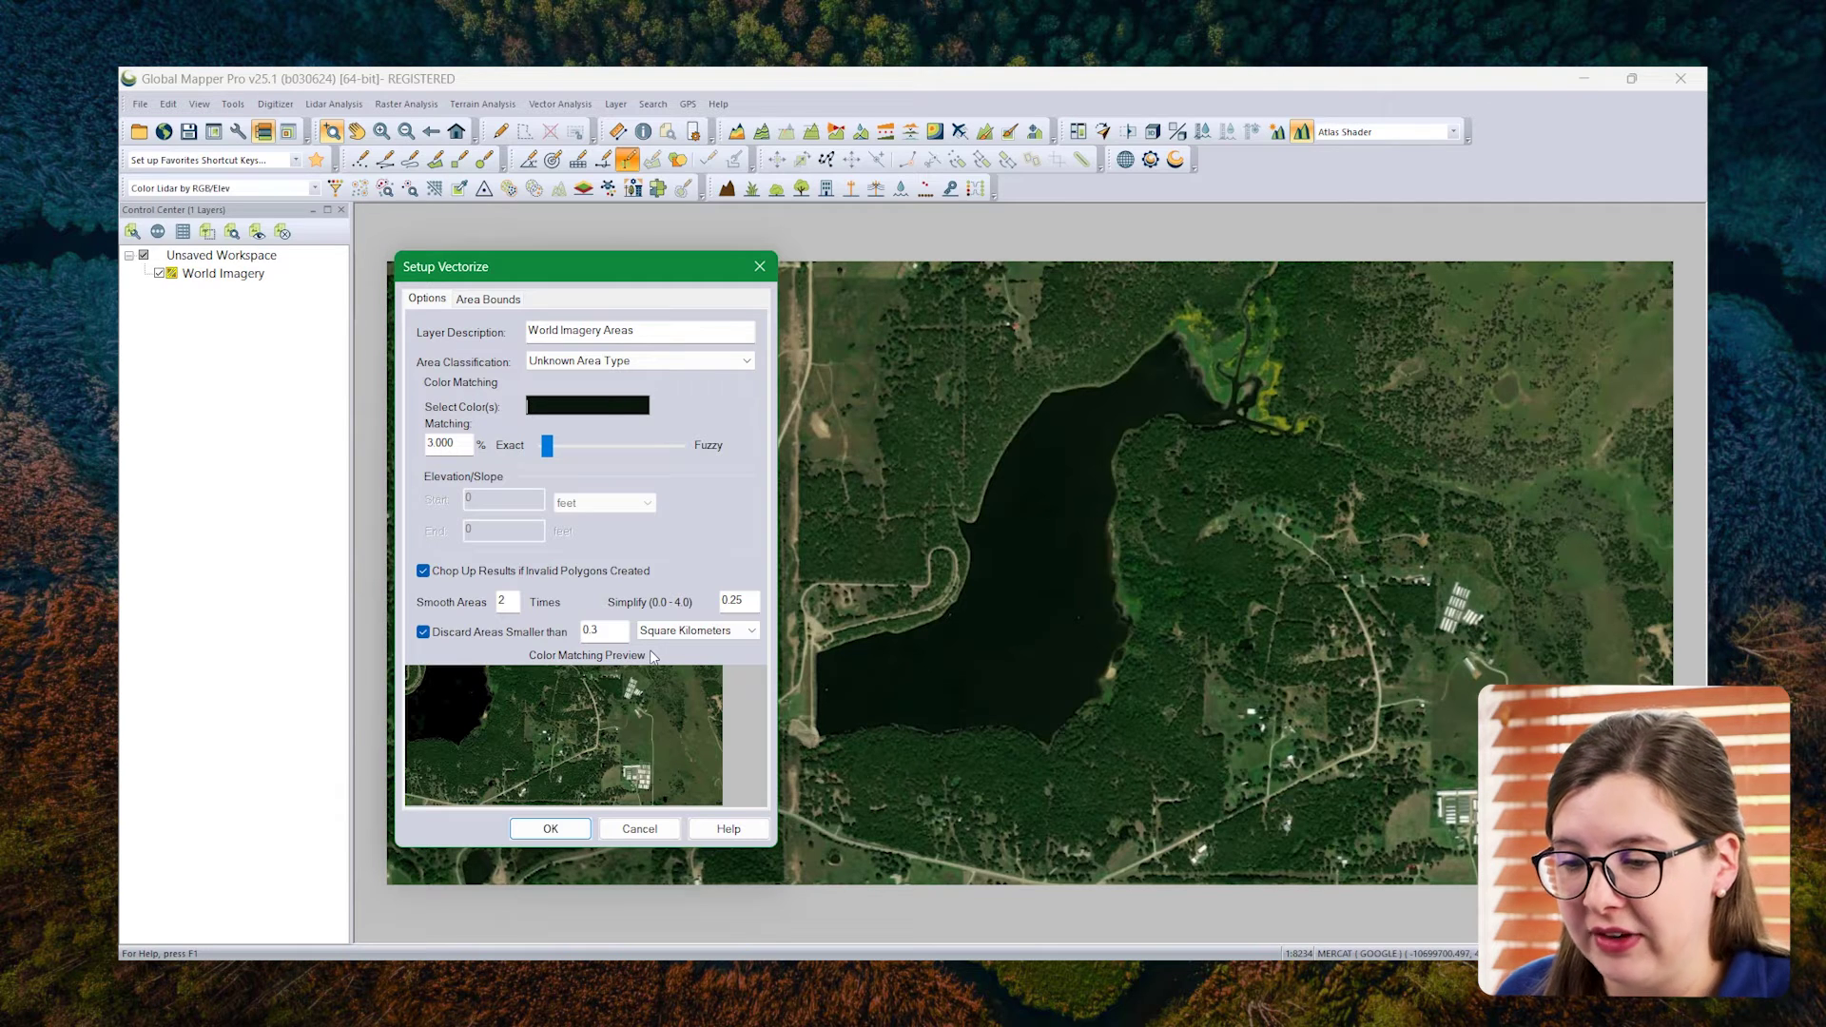
click(570, 827)
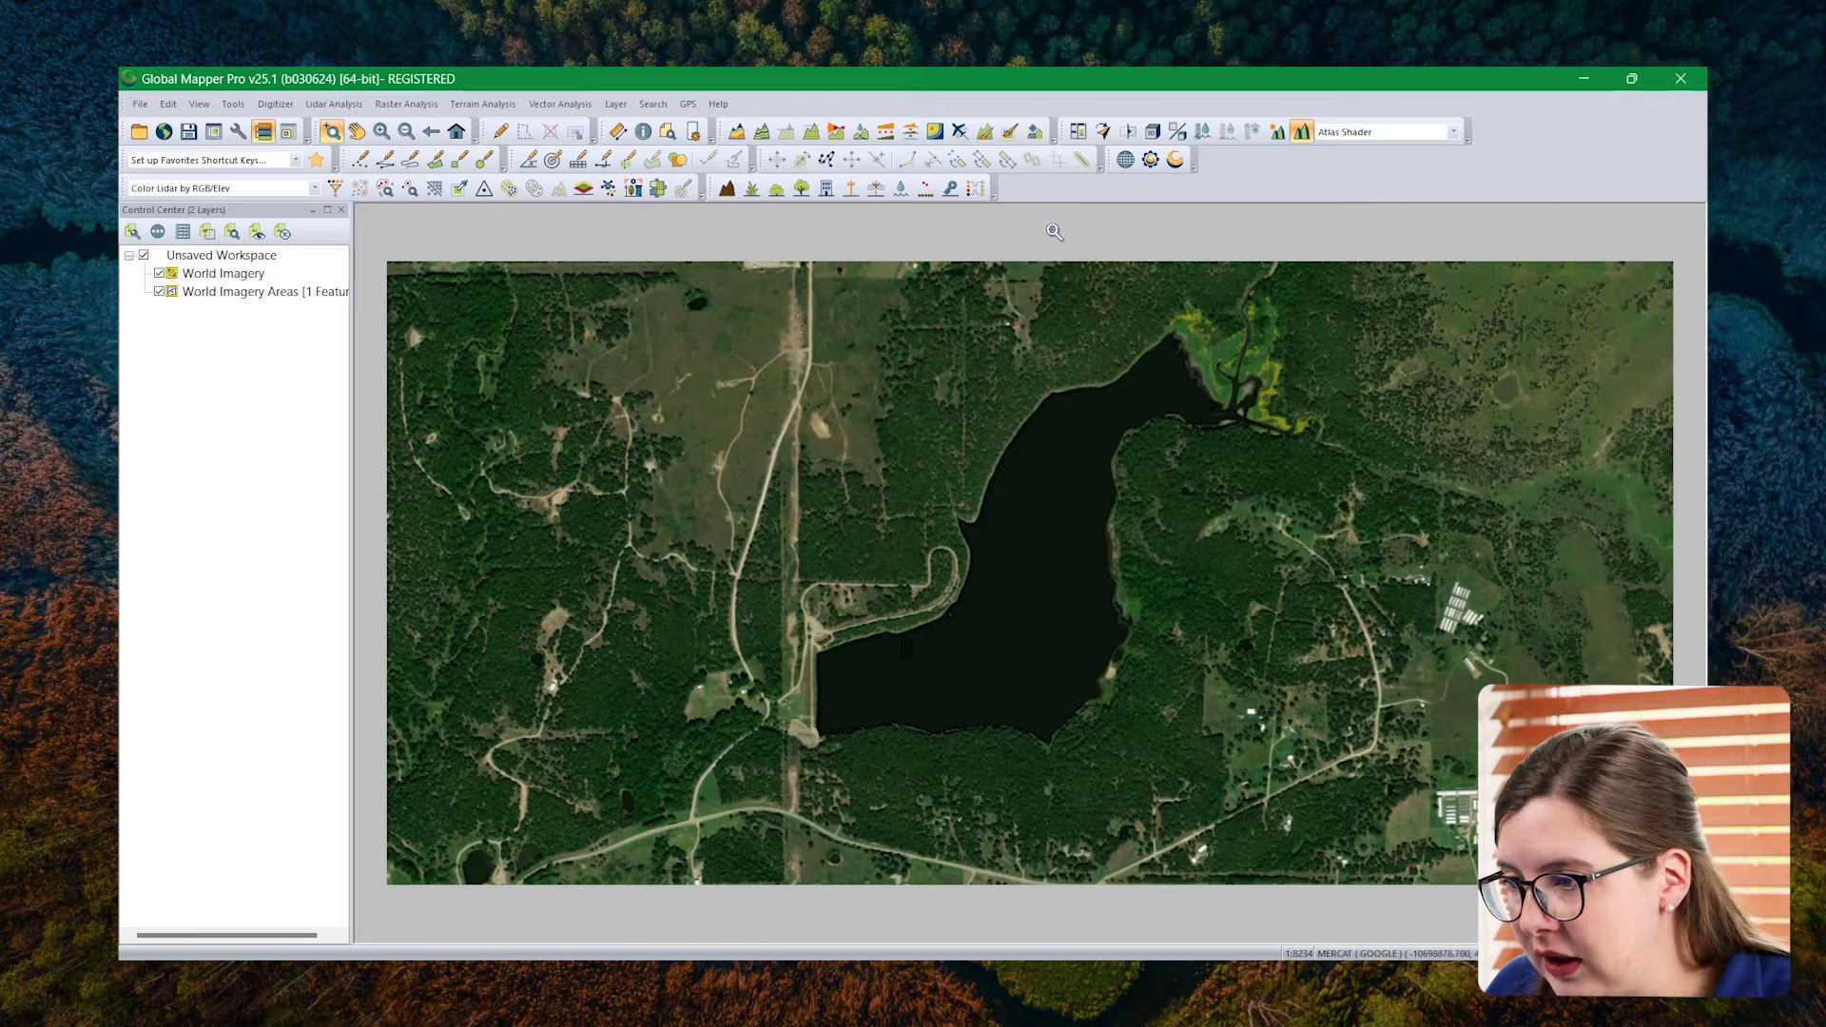
- Swipe the imagery to compare it with the lake area, and examine the boundary up close around the lake's southwest shore
click(1128, 132)
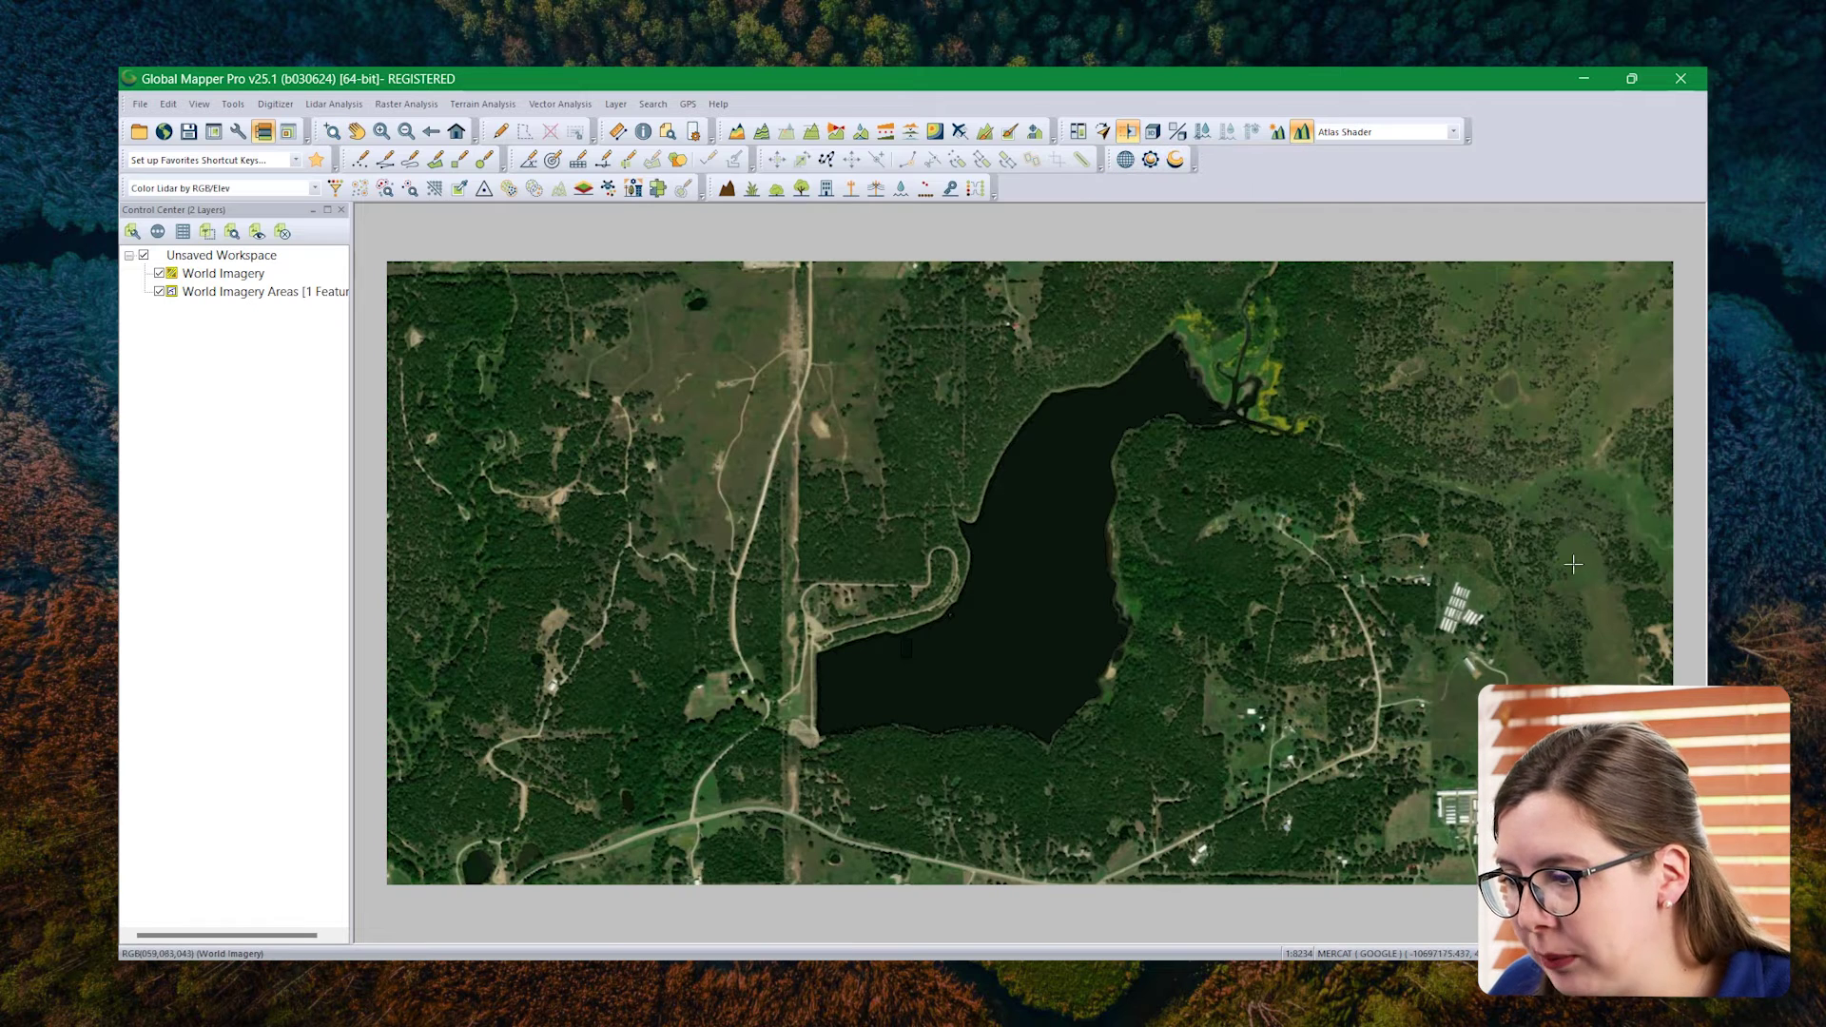
drag(1612, 551, 1299, 538)
scroll(790, 690, up, 2)
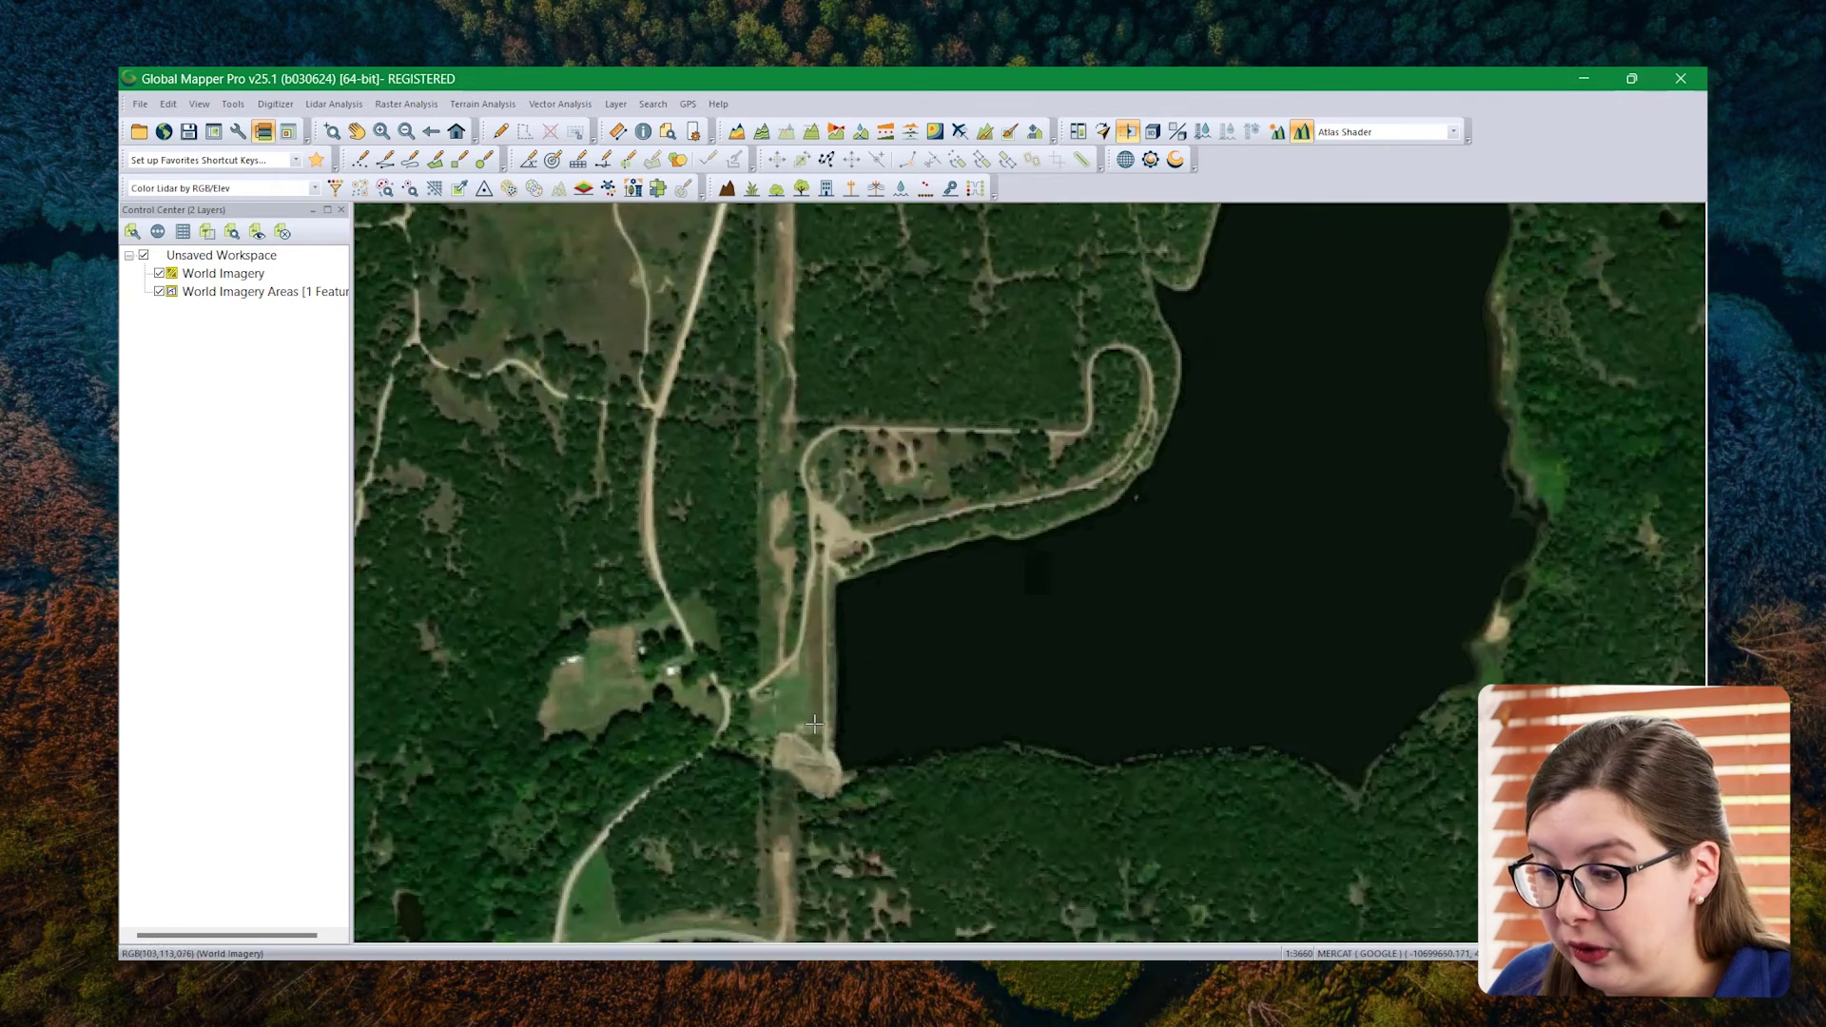
scroll(854, 730, up, 2)
scroll(972, 804, up, 2)
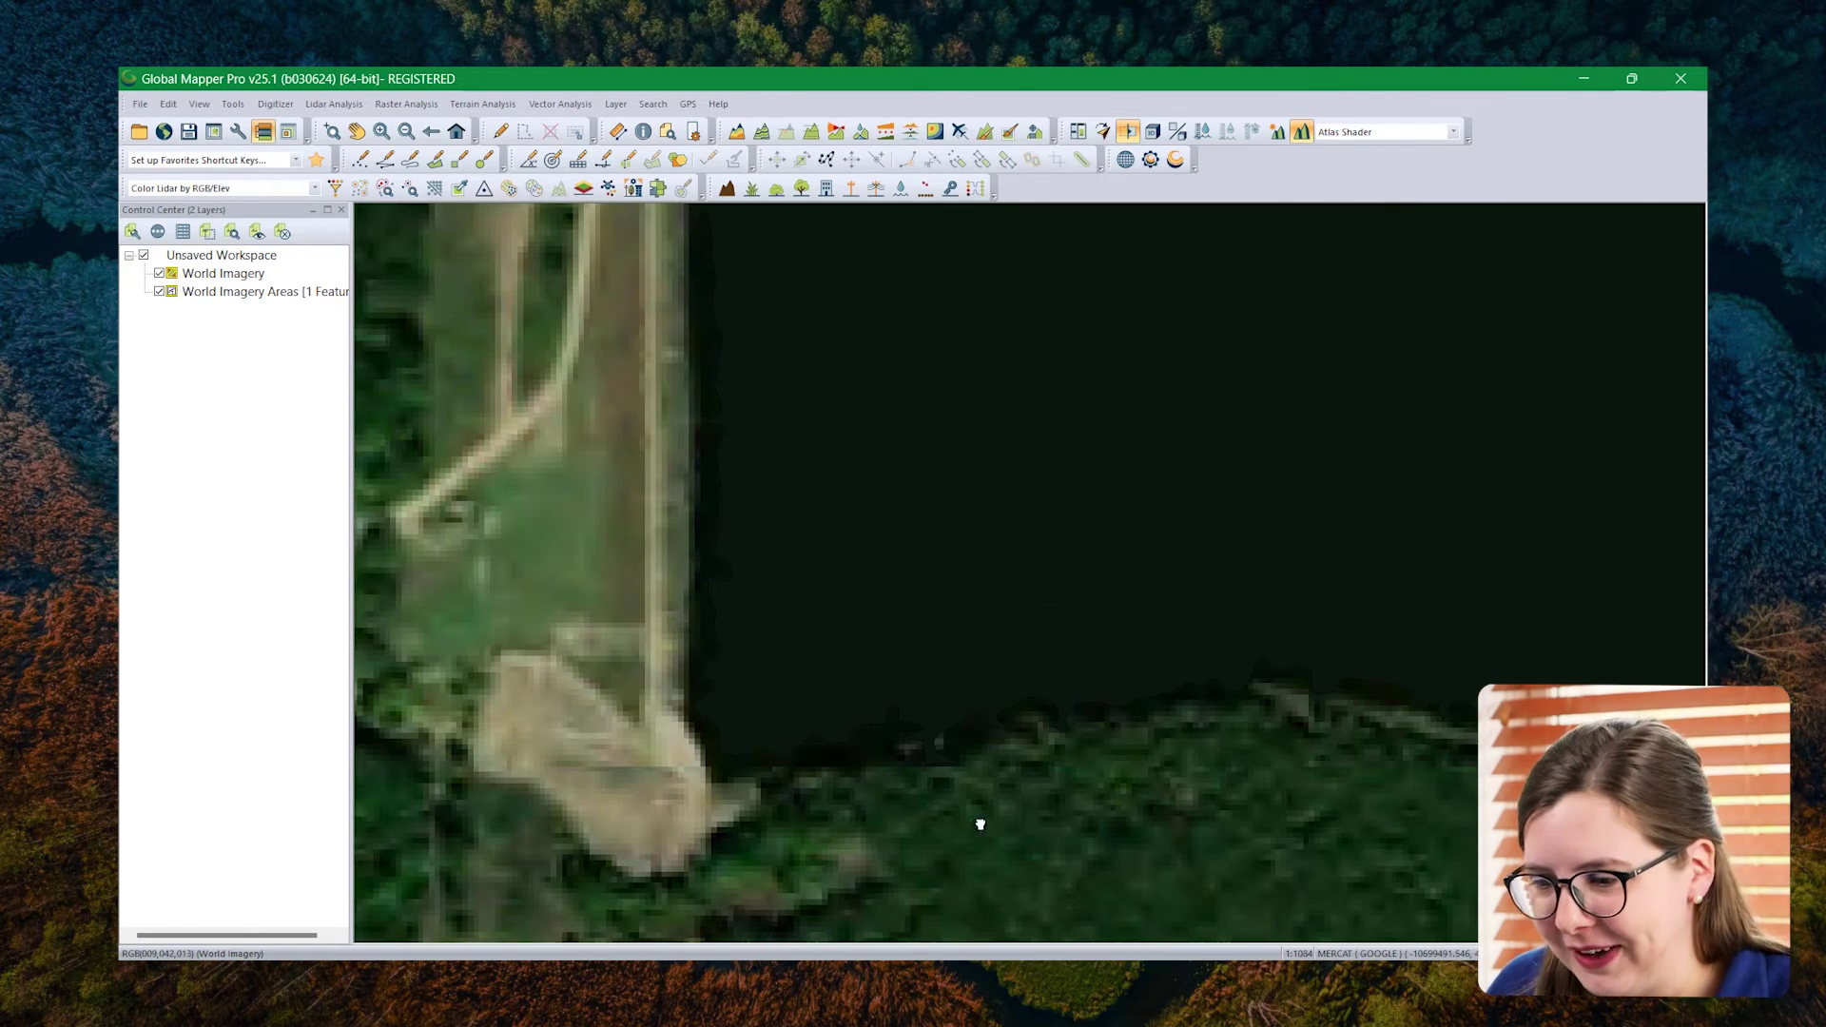
scroll(893, 673, up, 1)
scroll(1304, 619, up, 1)
drag(1305, 619, 1336, 535)
scroll(1263, 567, down, 2)
scroll(1263, 568, down, 4)
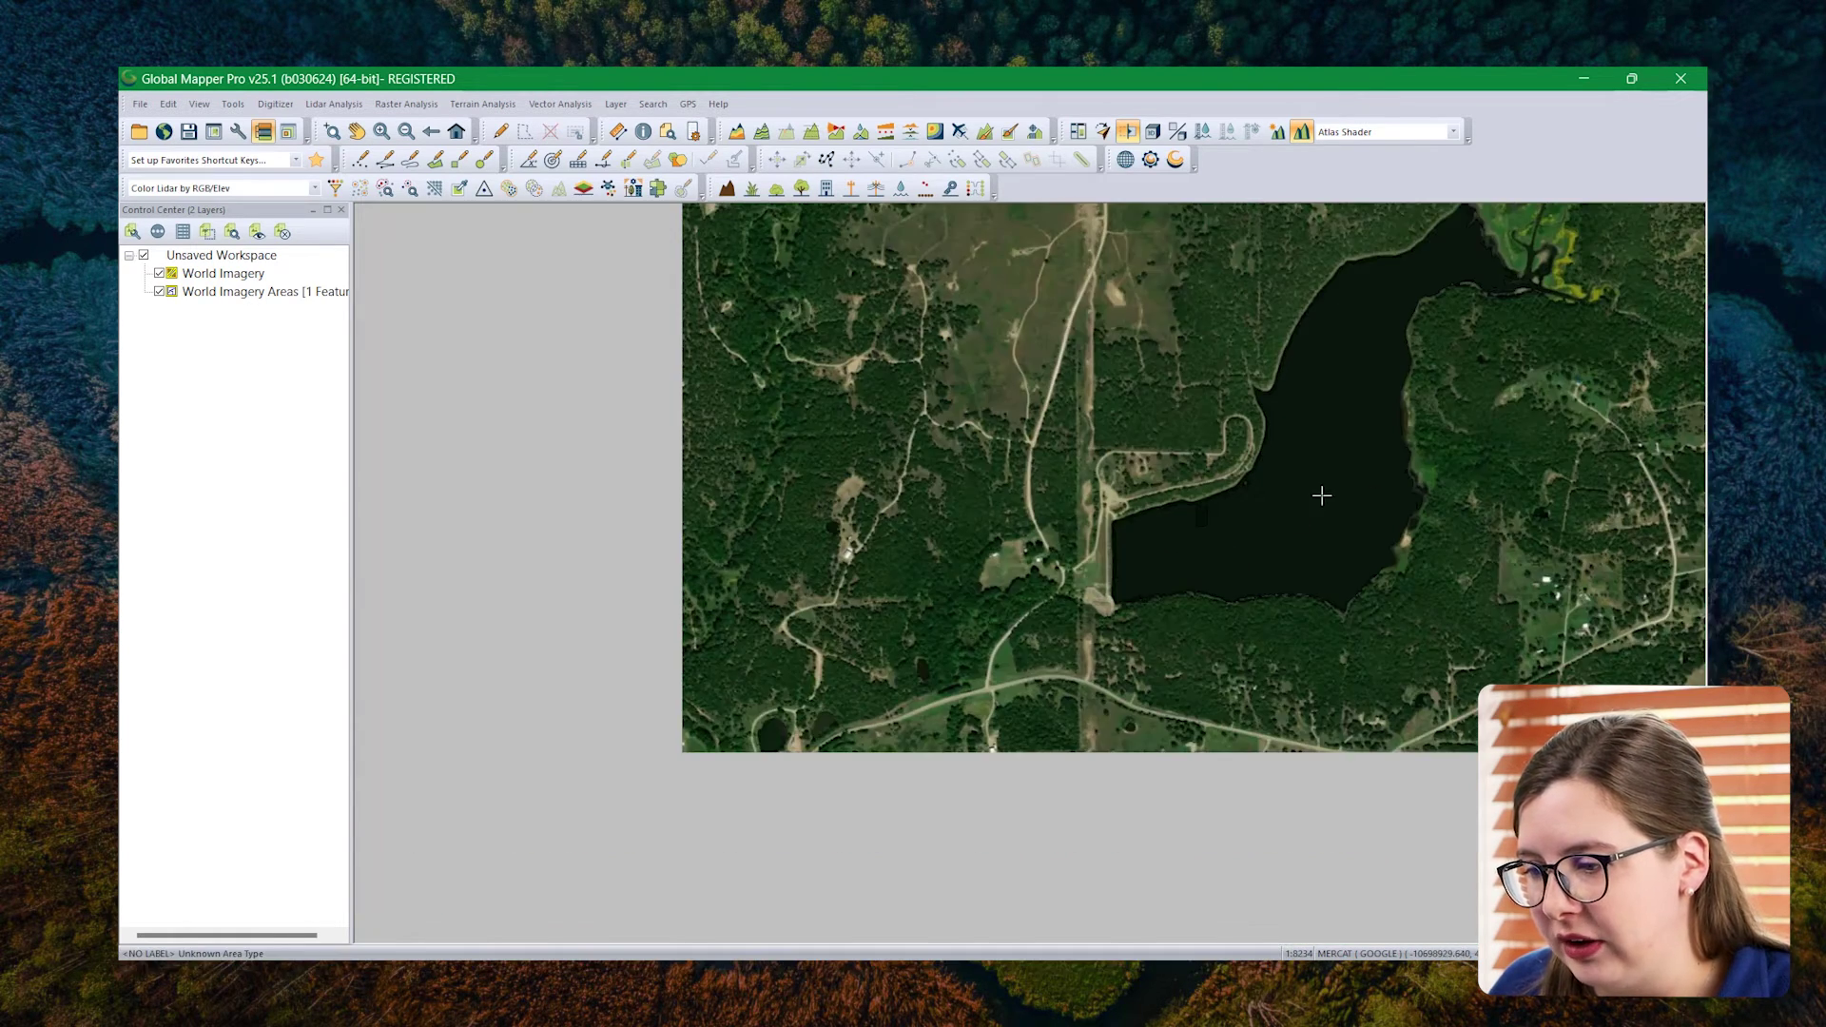
drag(1322, 496, 1106, 616)
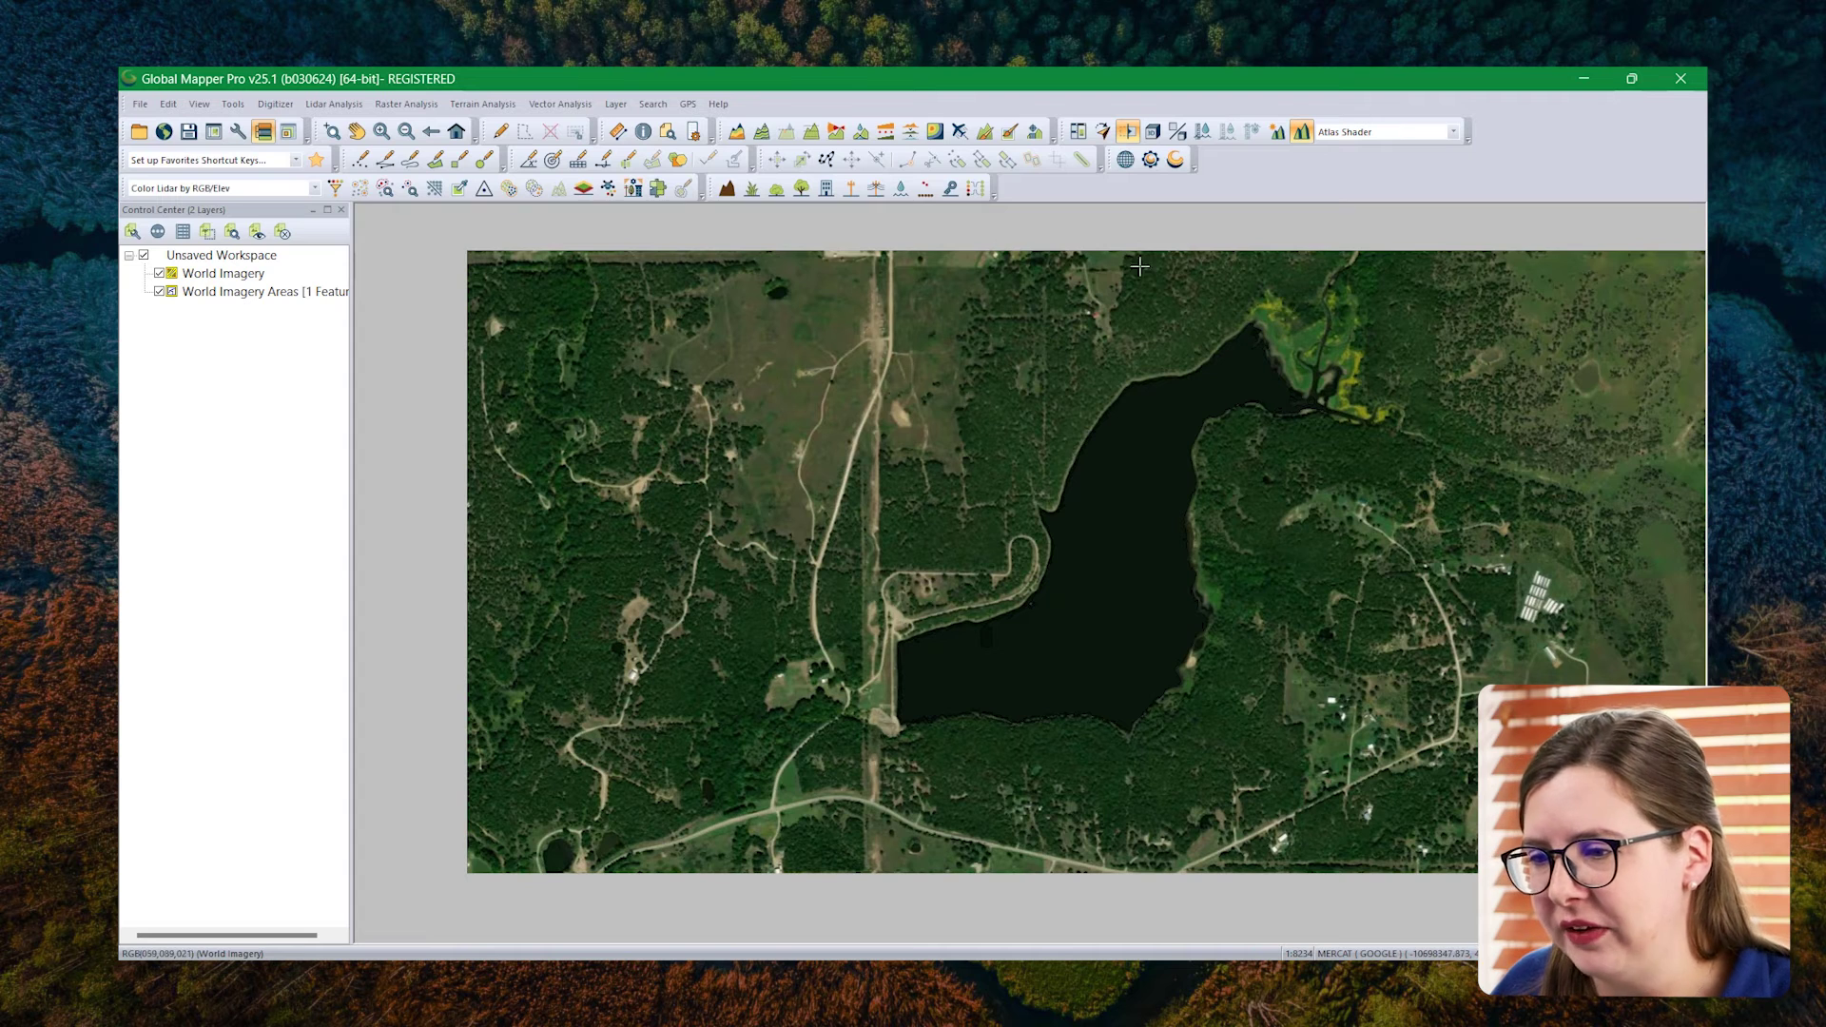
- Configure Vectorize for the yellow vegetation northeast of the lake, using its color sampled from the map, 25% matching and no discarding of small areas
click(331, 131)
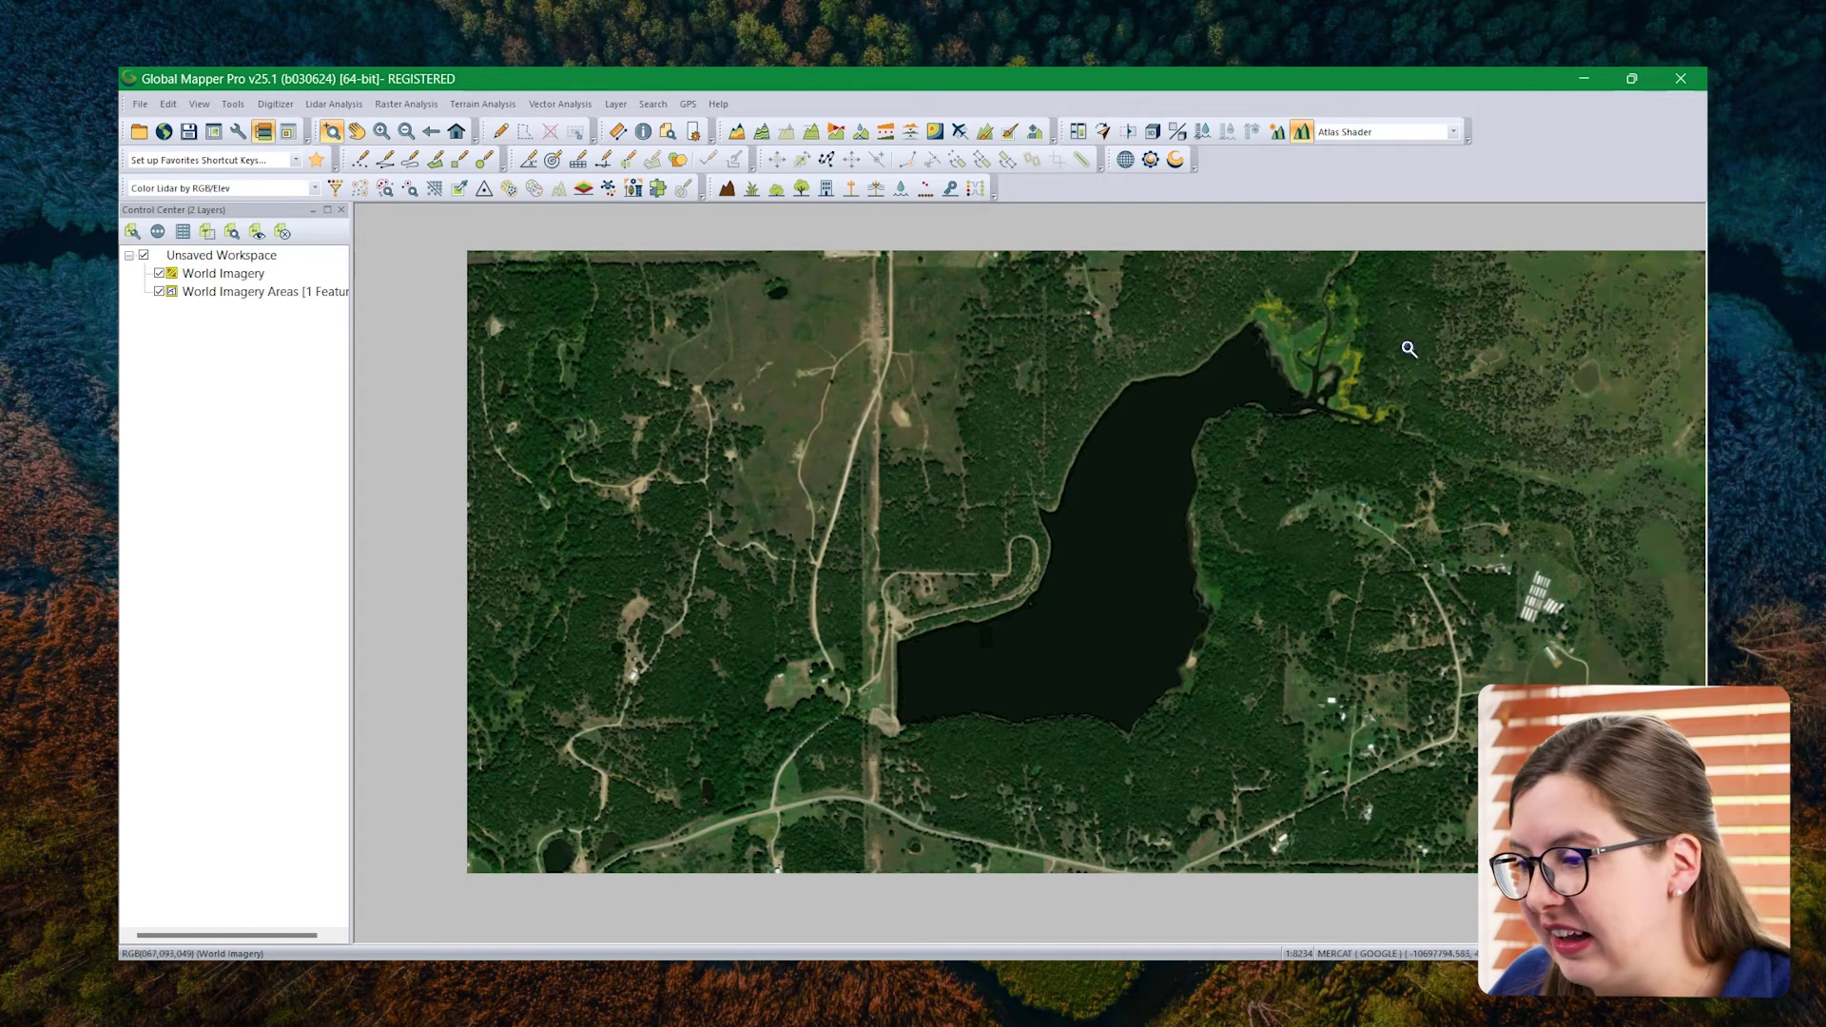
drag(1226, 271, 1425, 446)
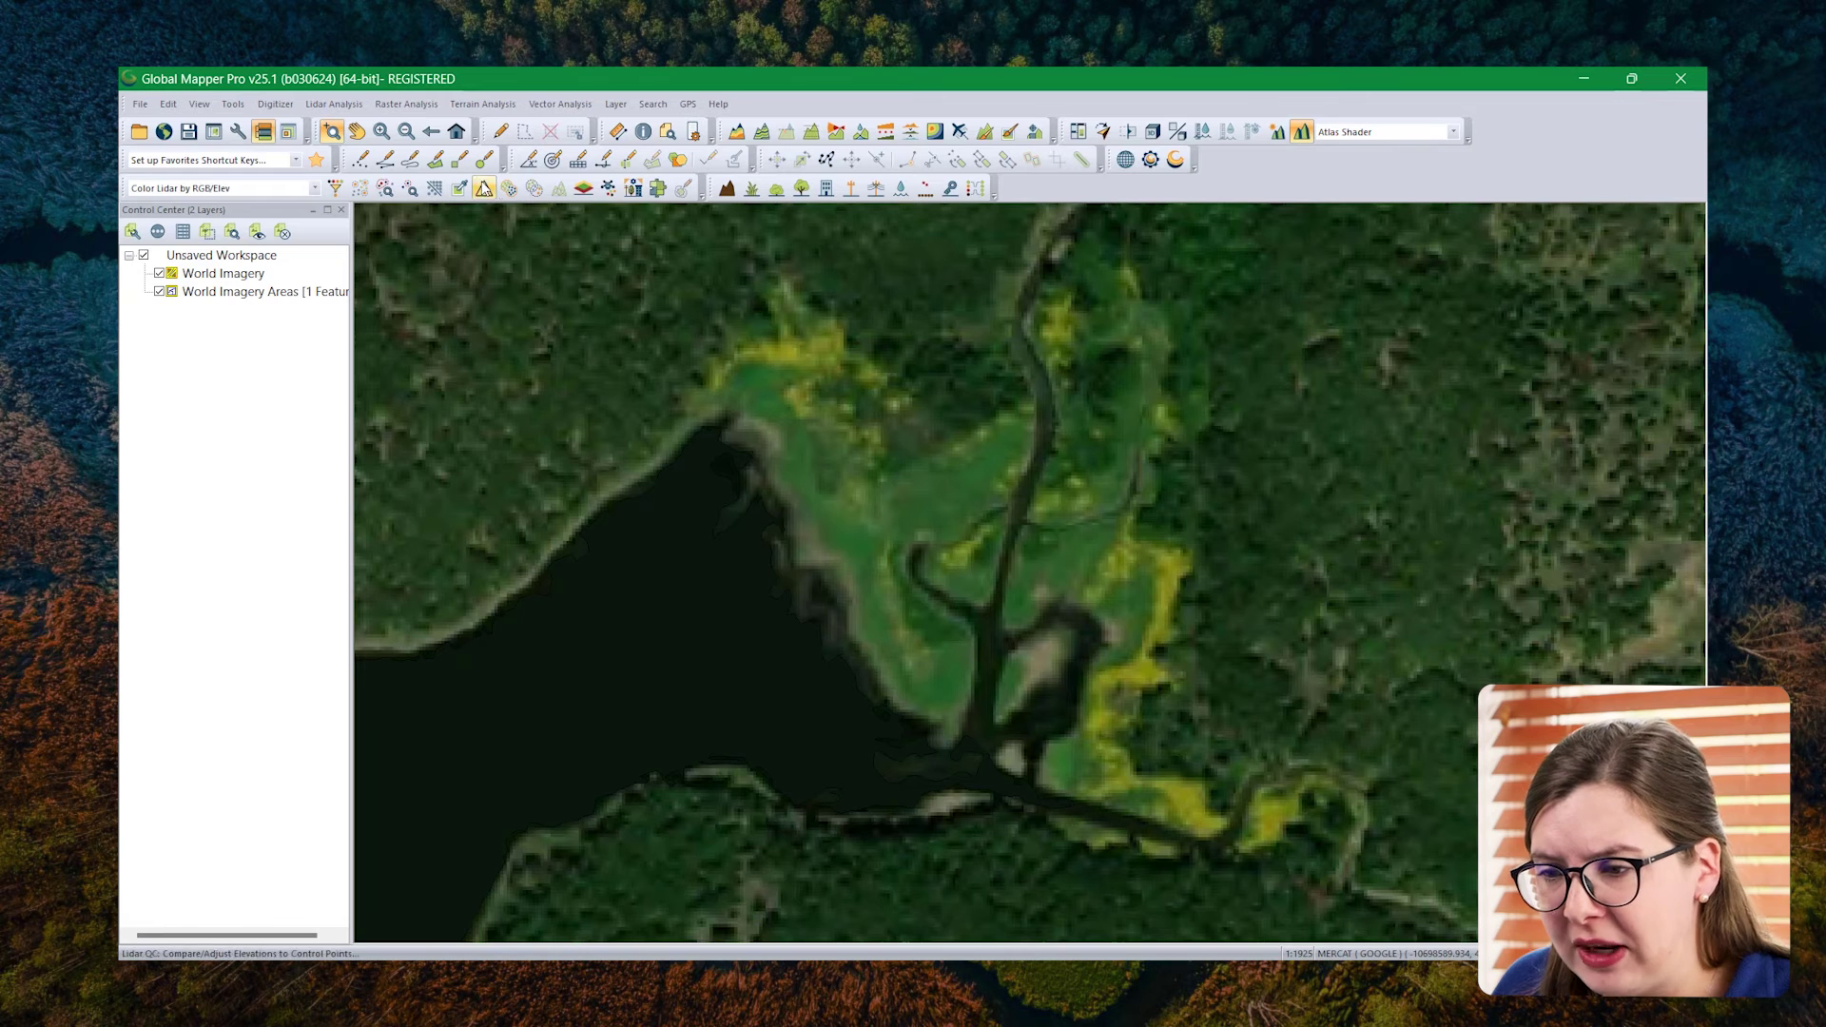
click(627, 159)
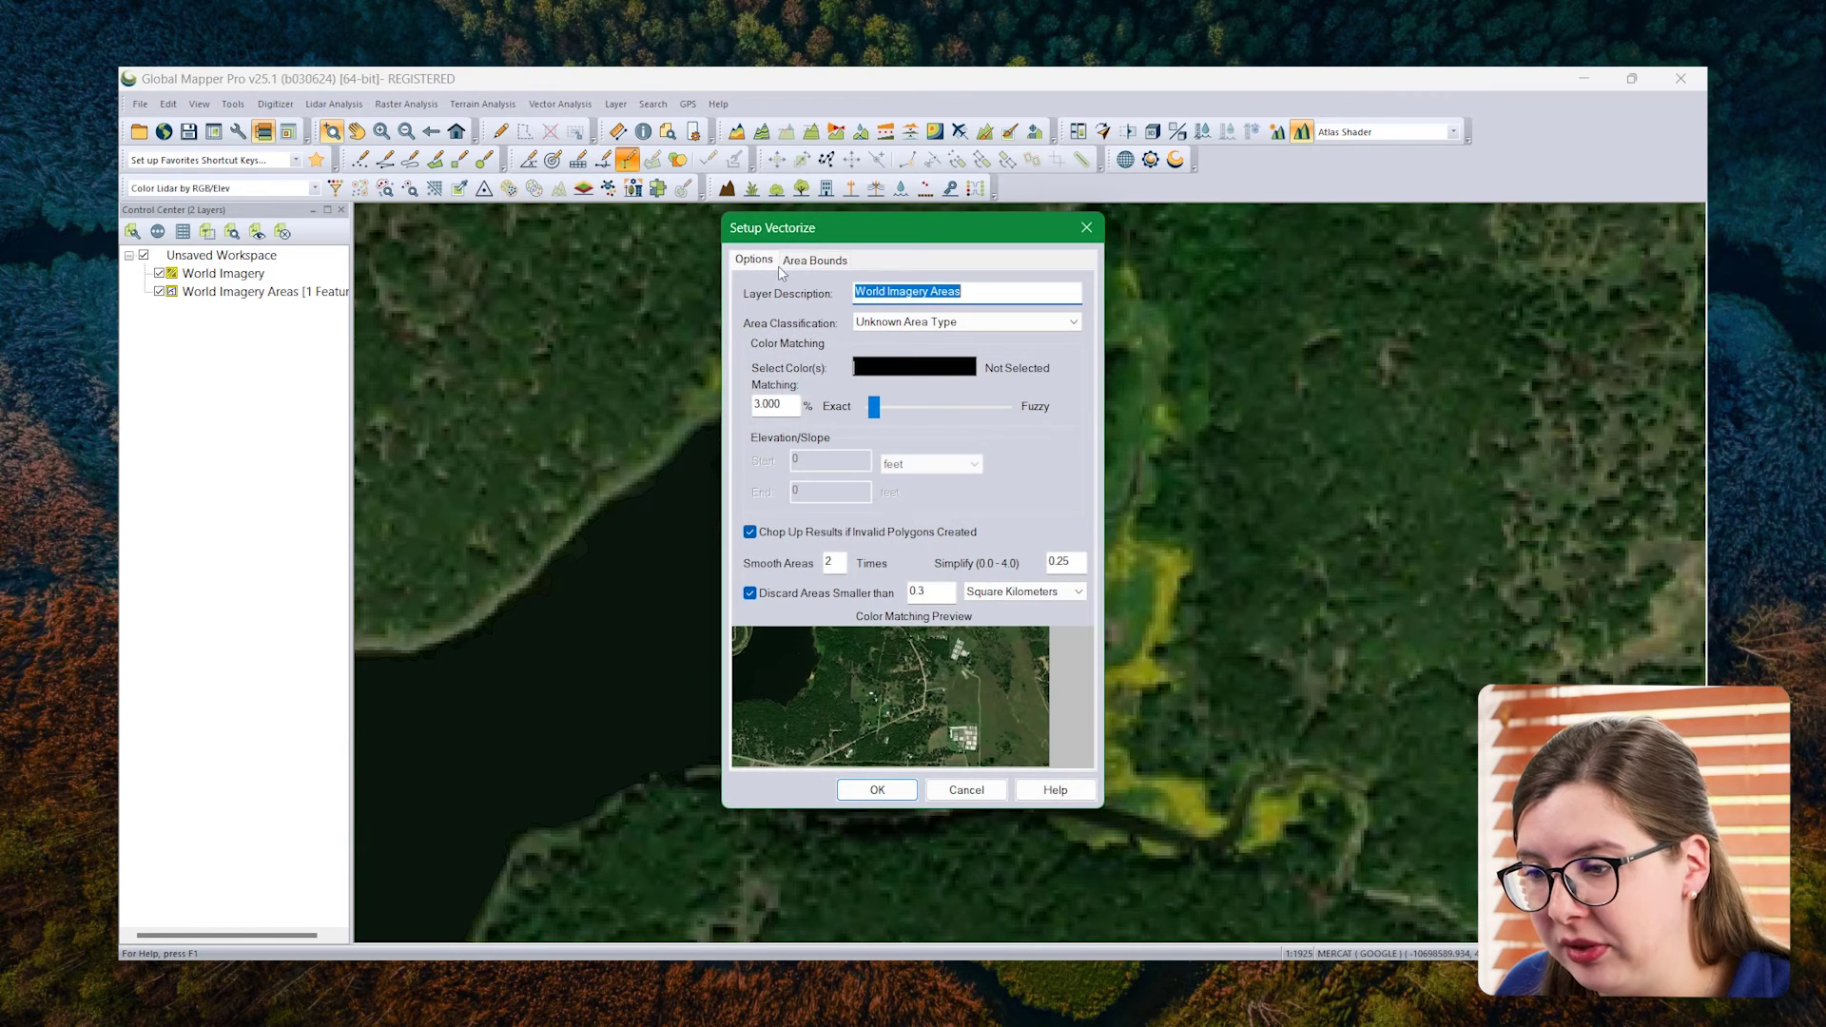
drag(797, 232, 516, 238)
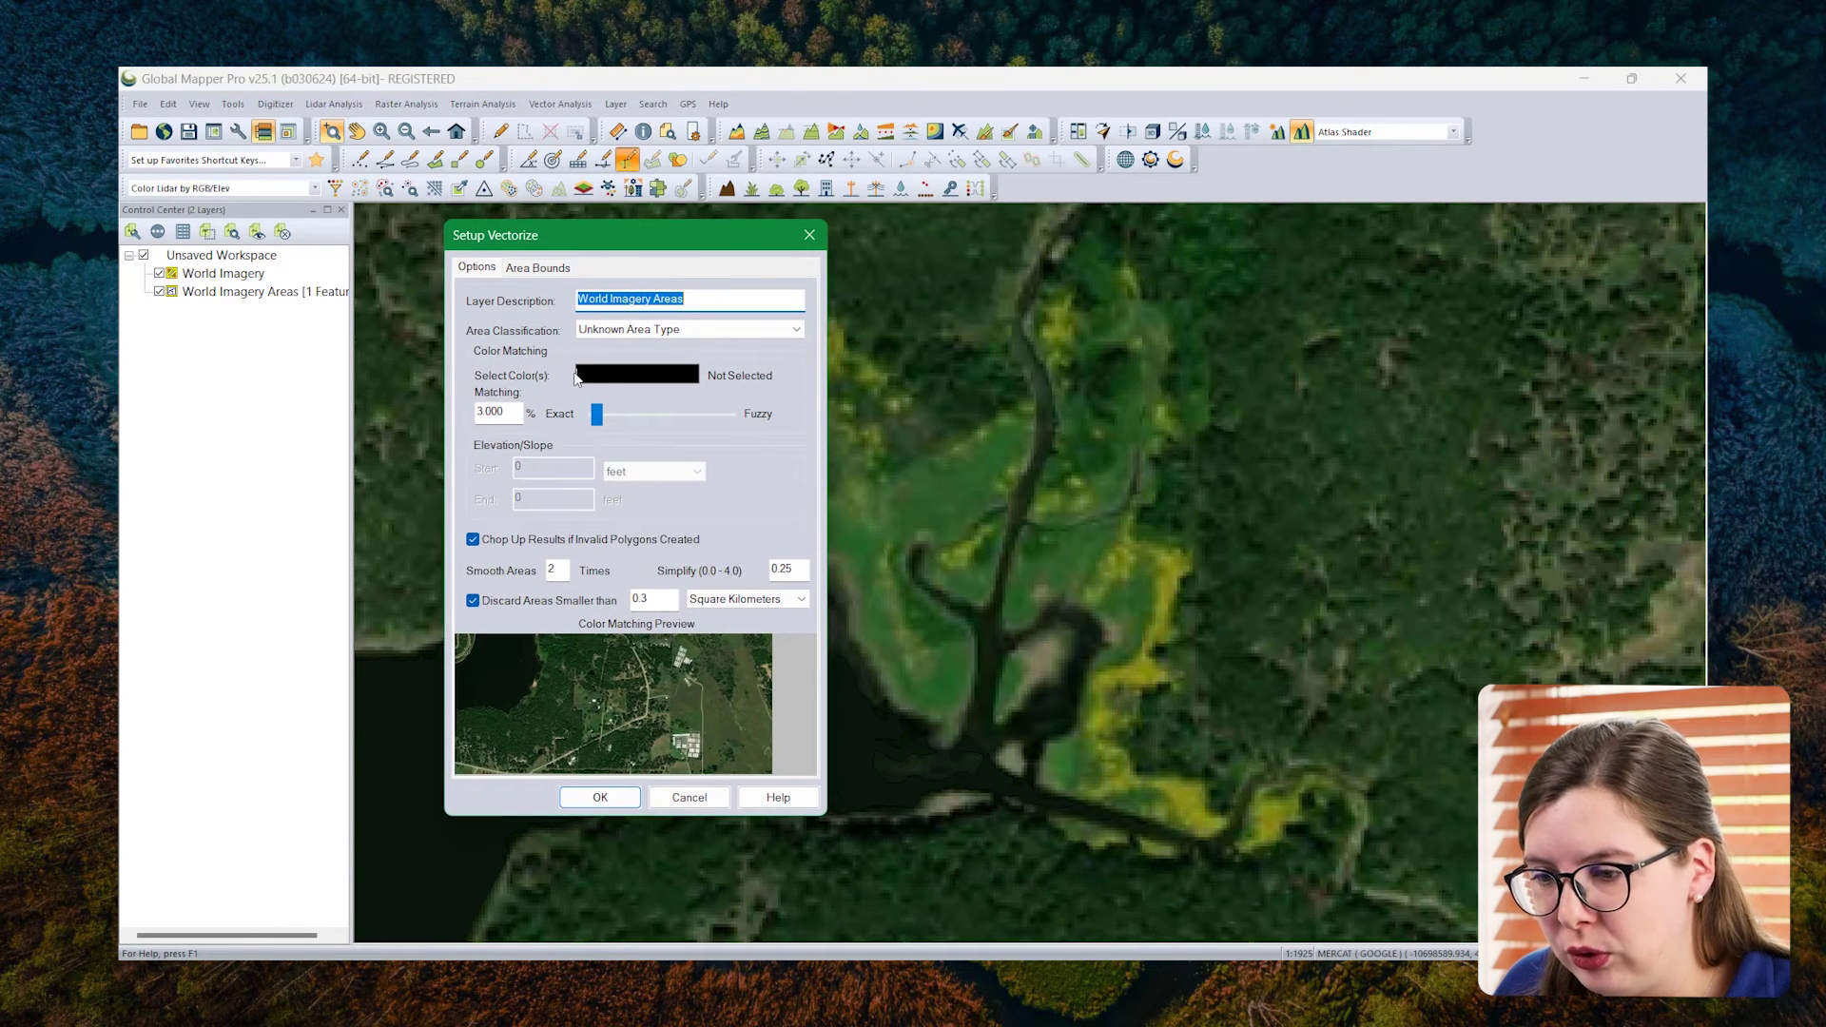
click(636, 375)
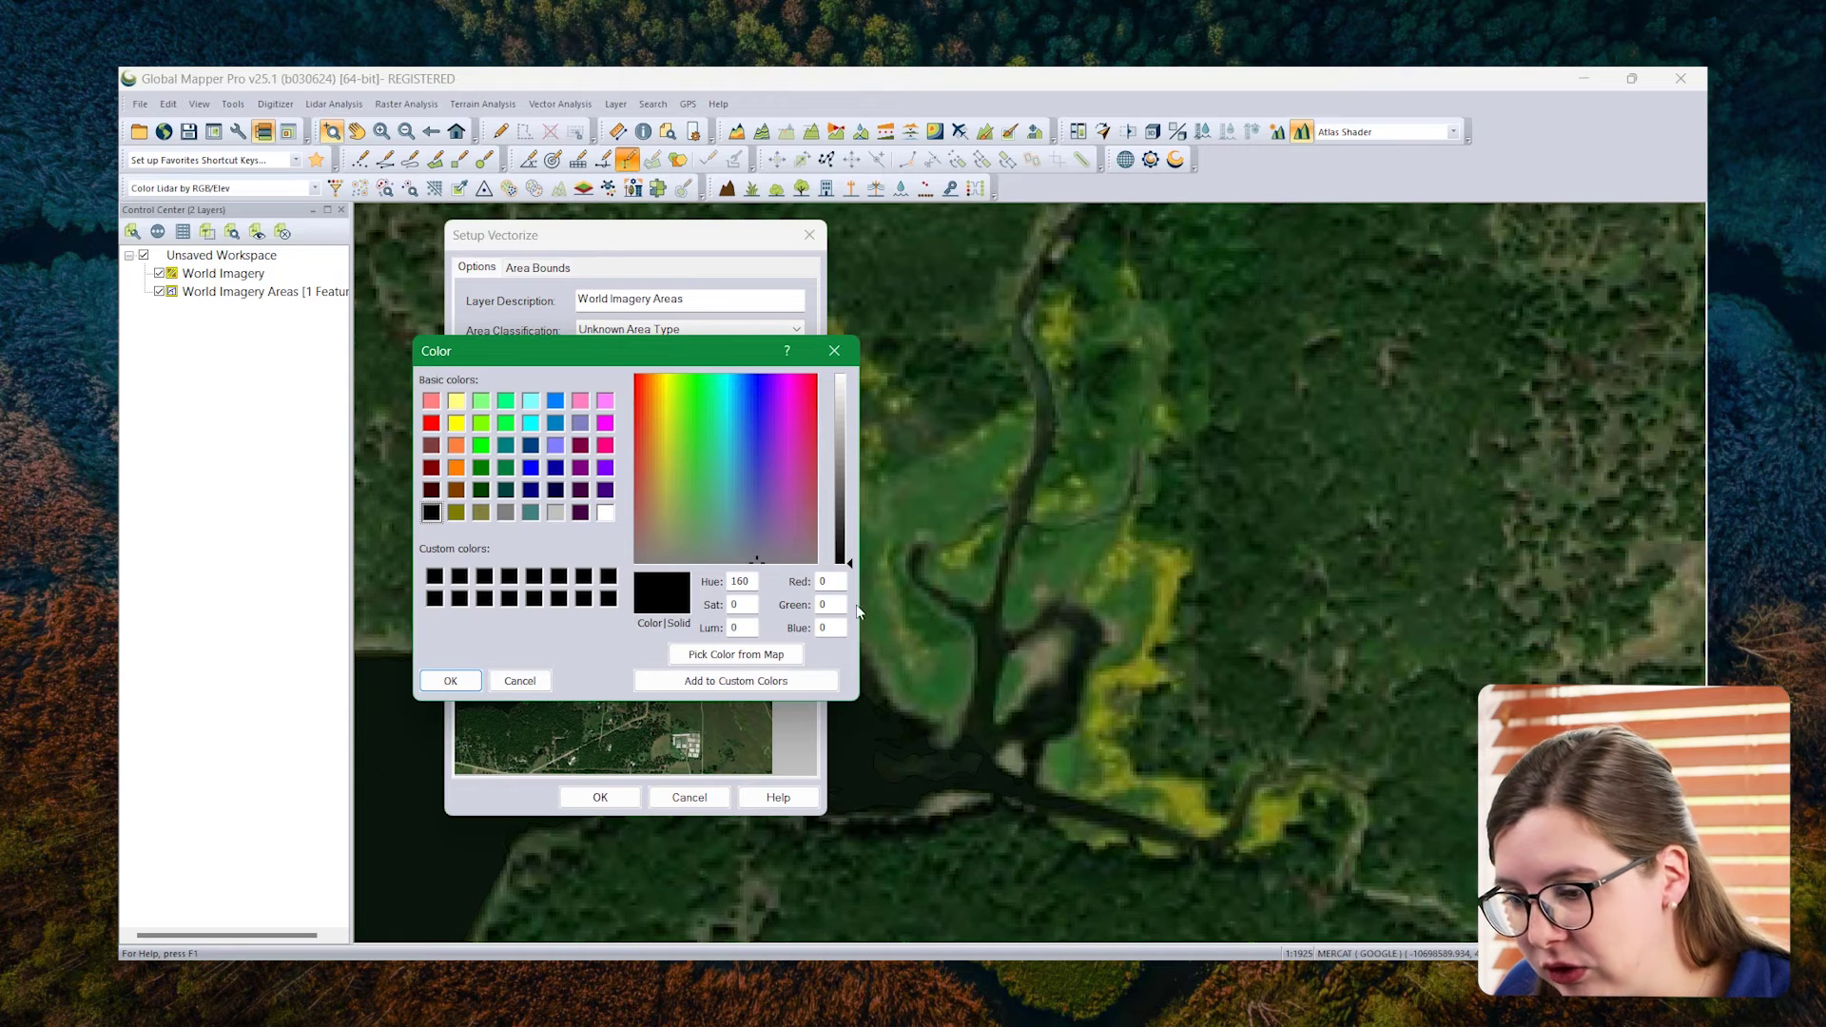
click(773, 654)
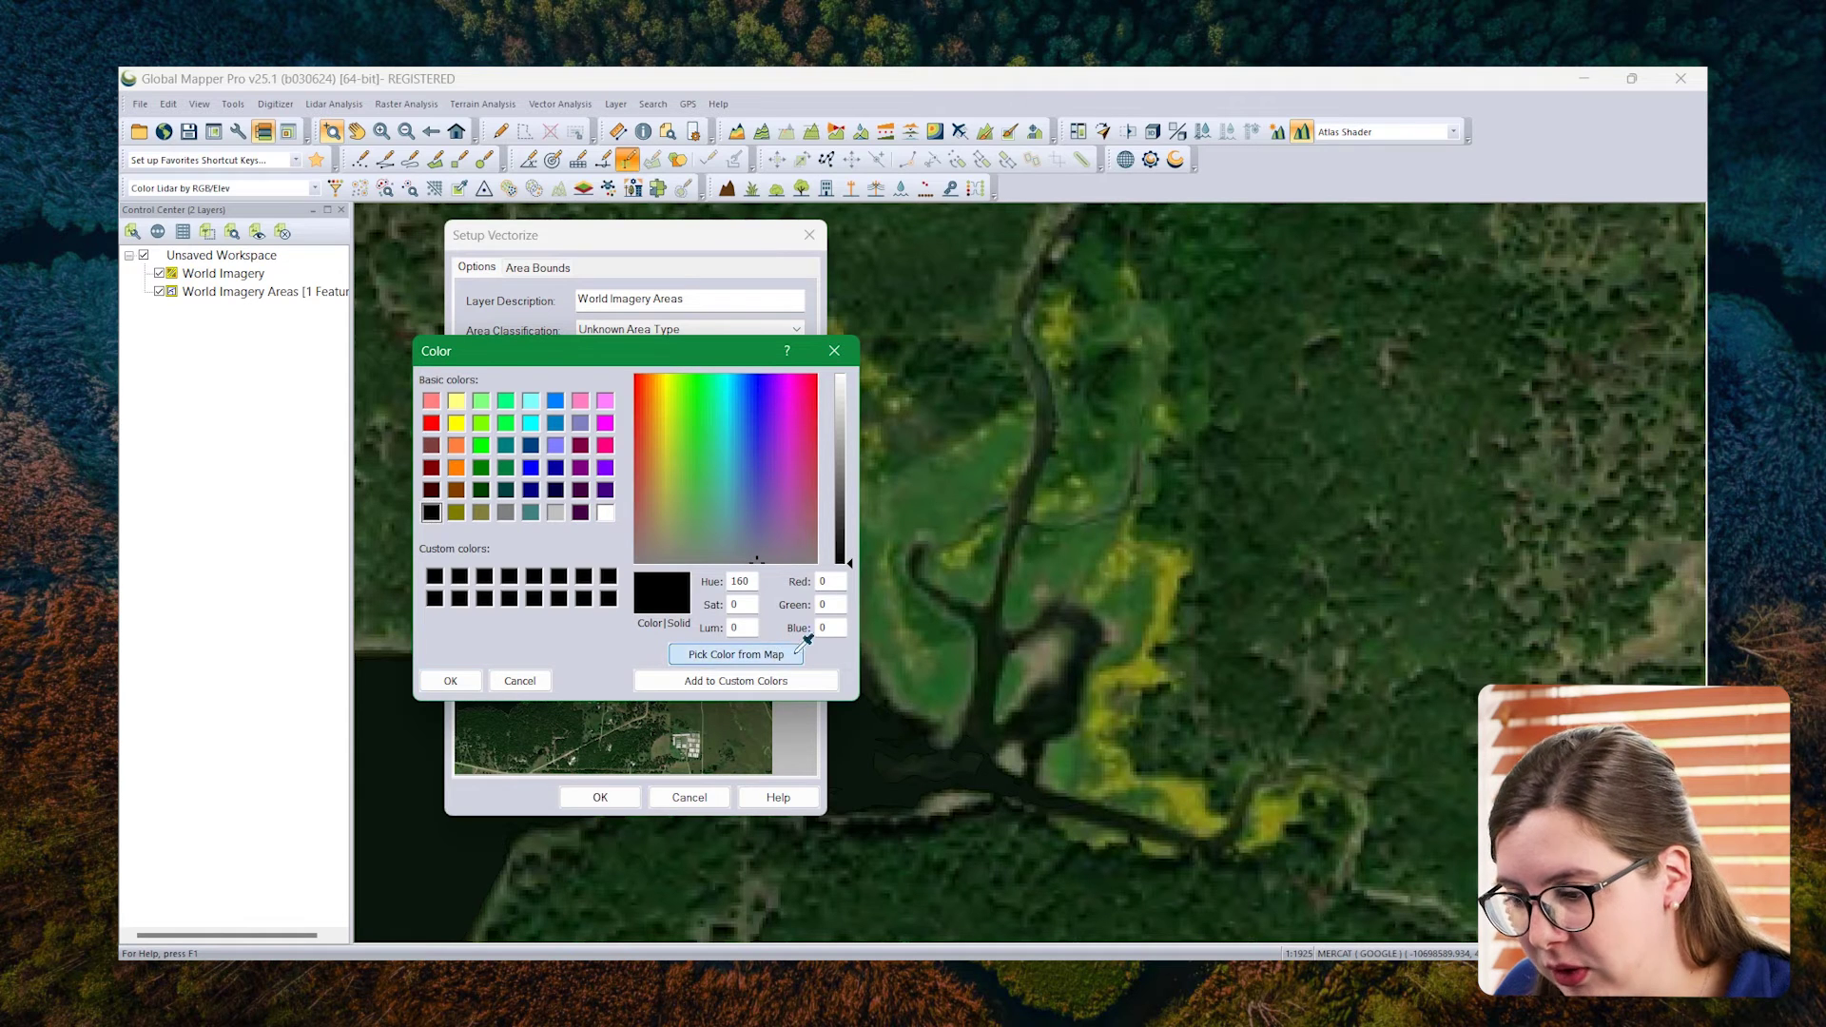
click(1192, 801)
click(446, 681)
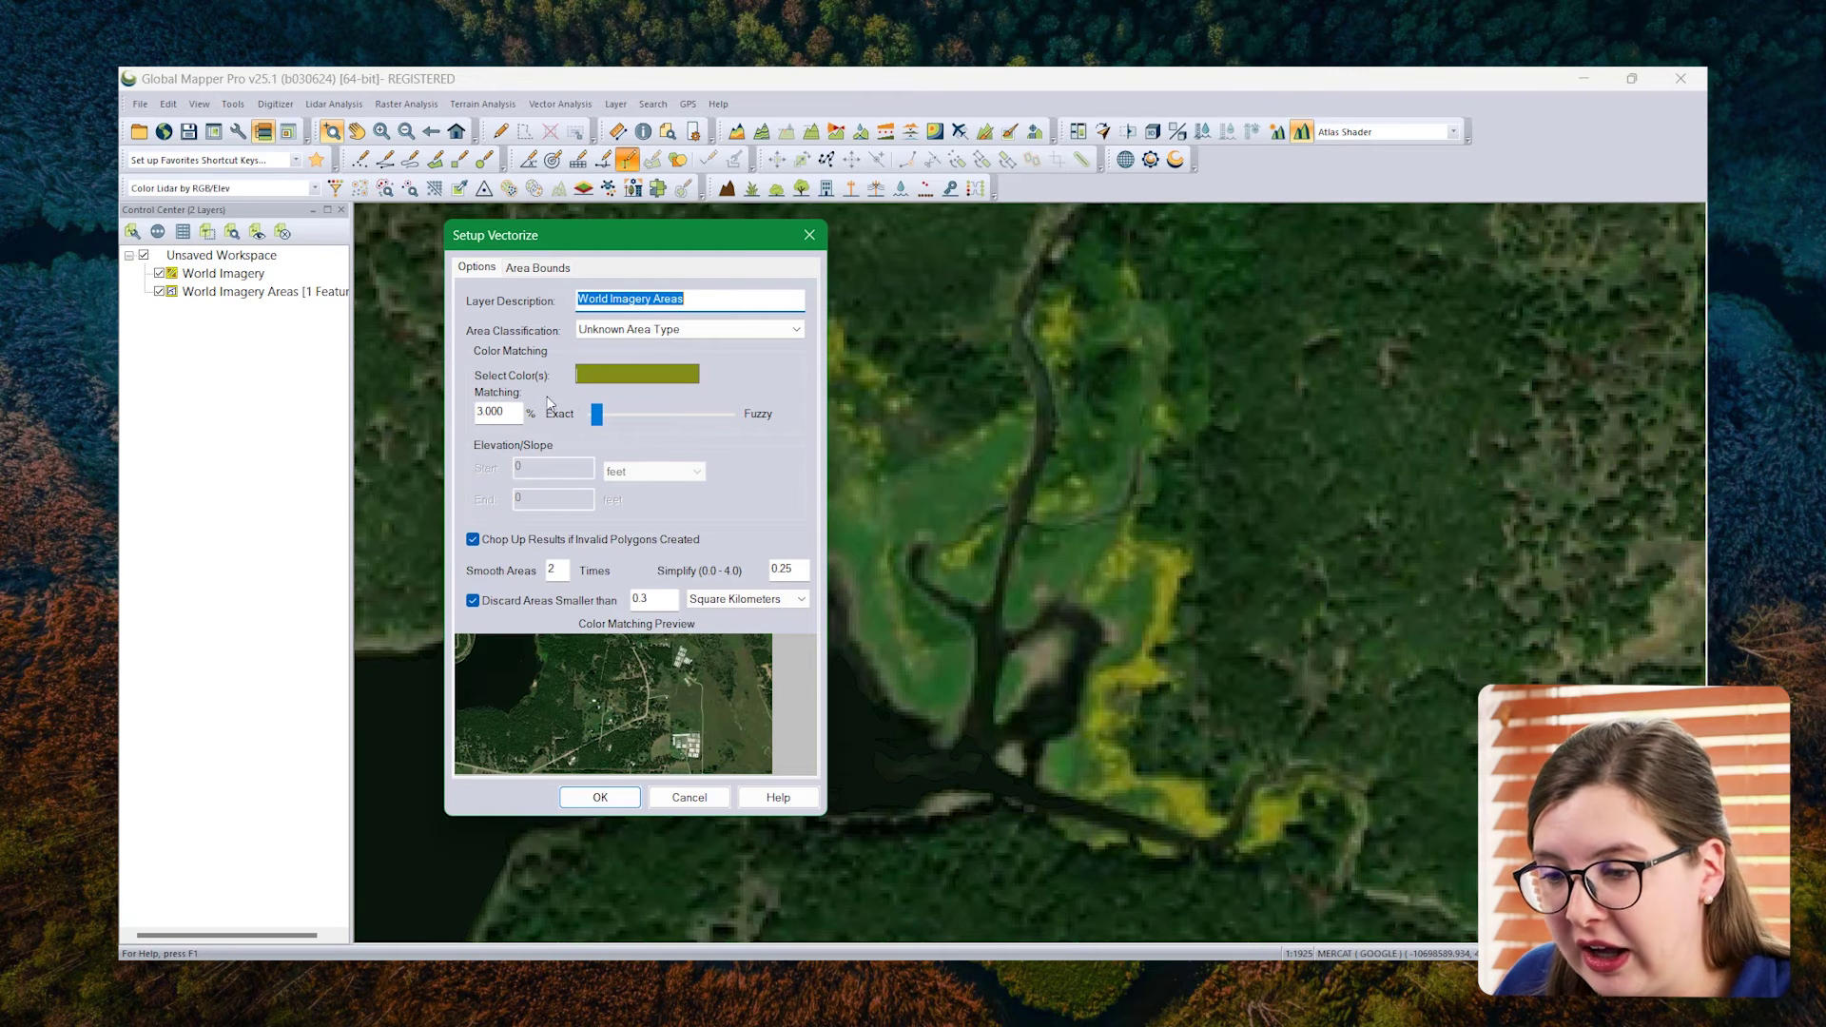
drag(597, 414, 626, 414)
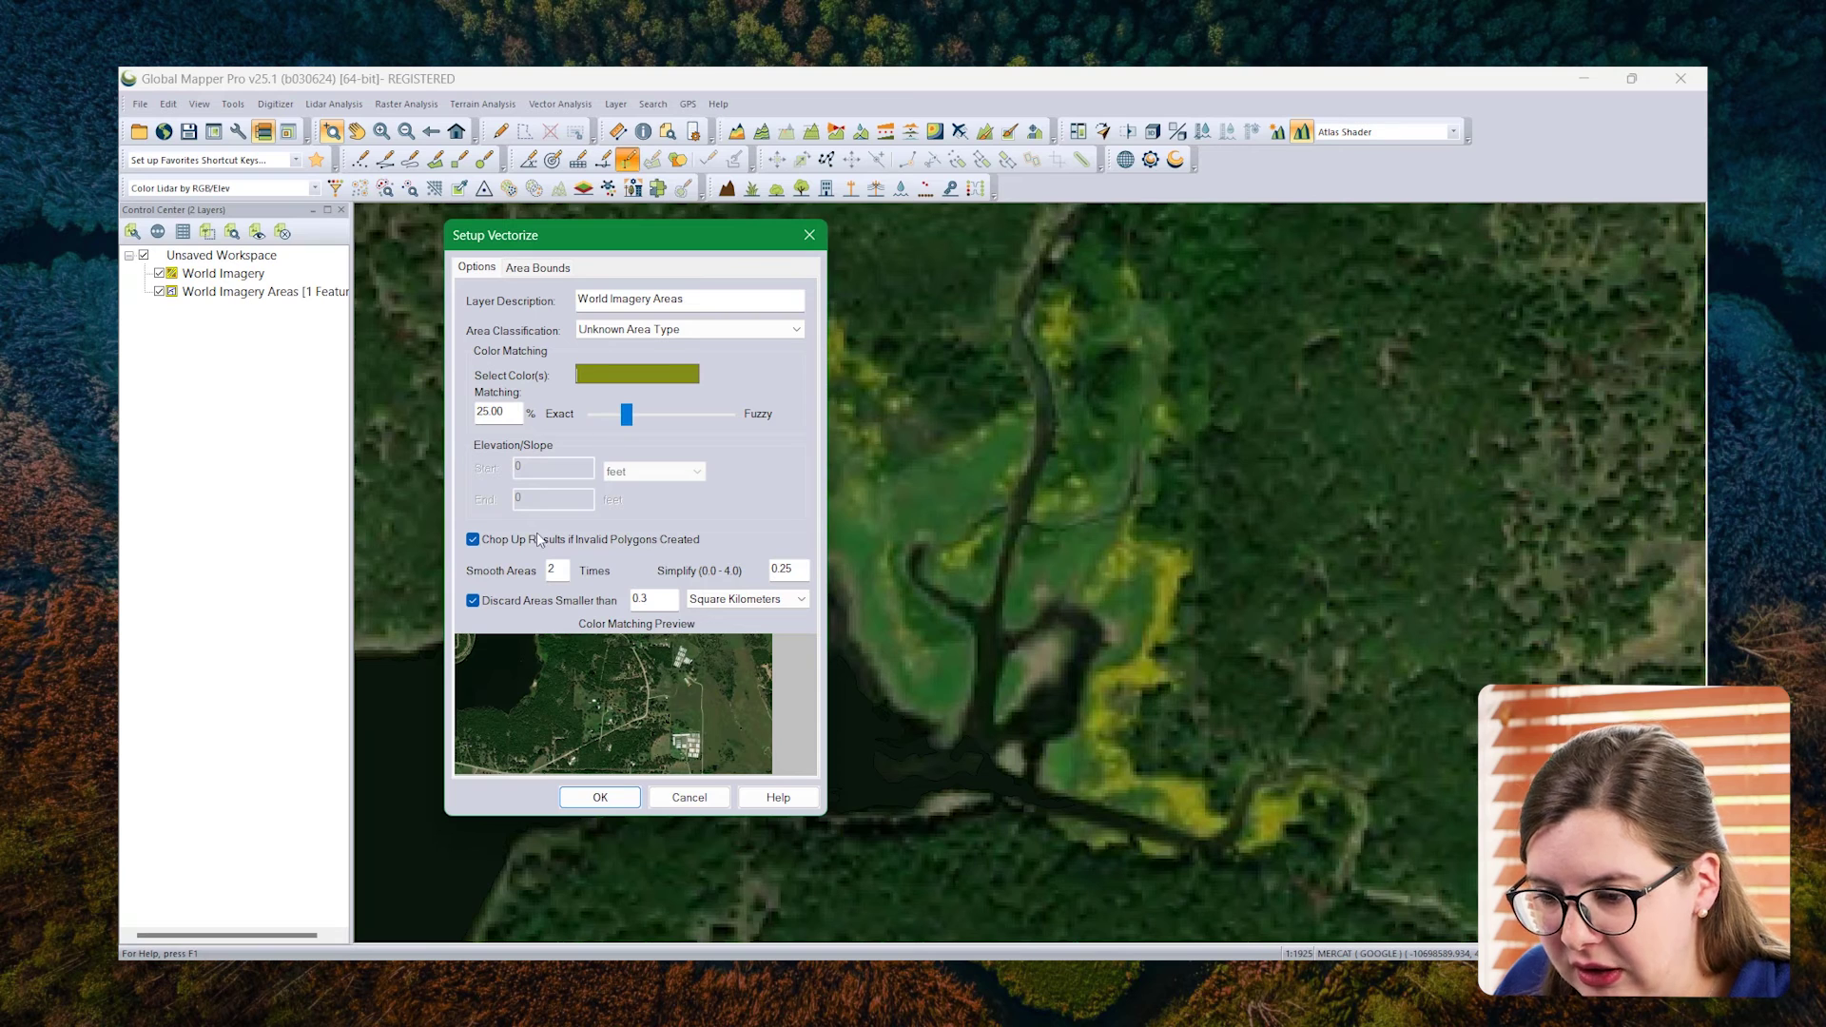
click(475, 602)
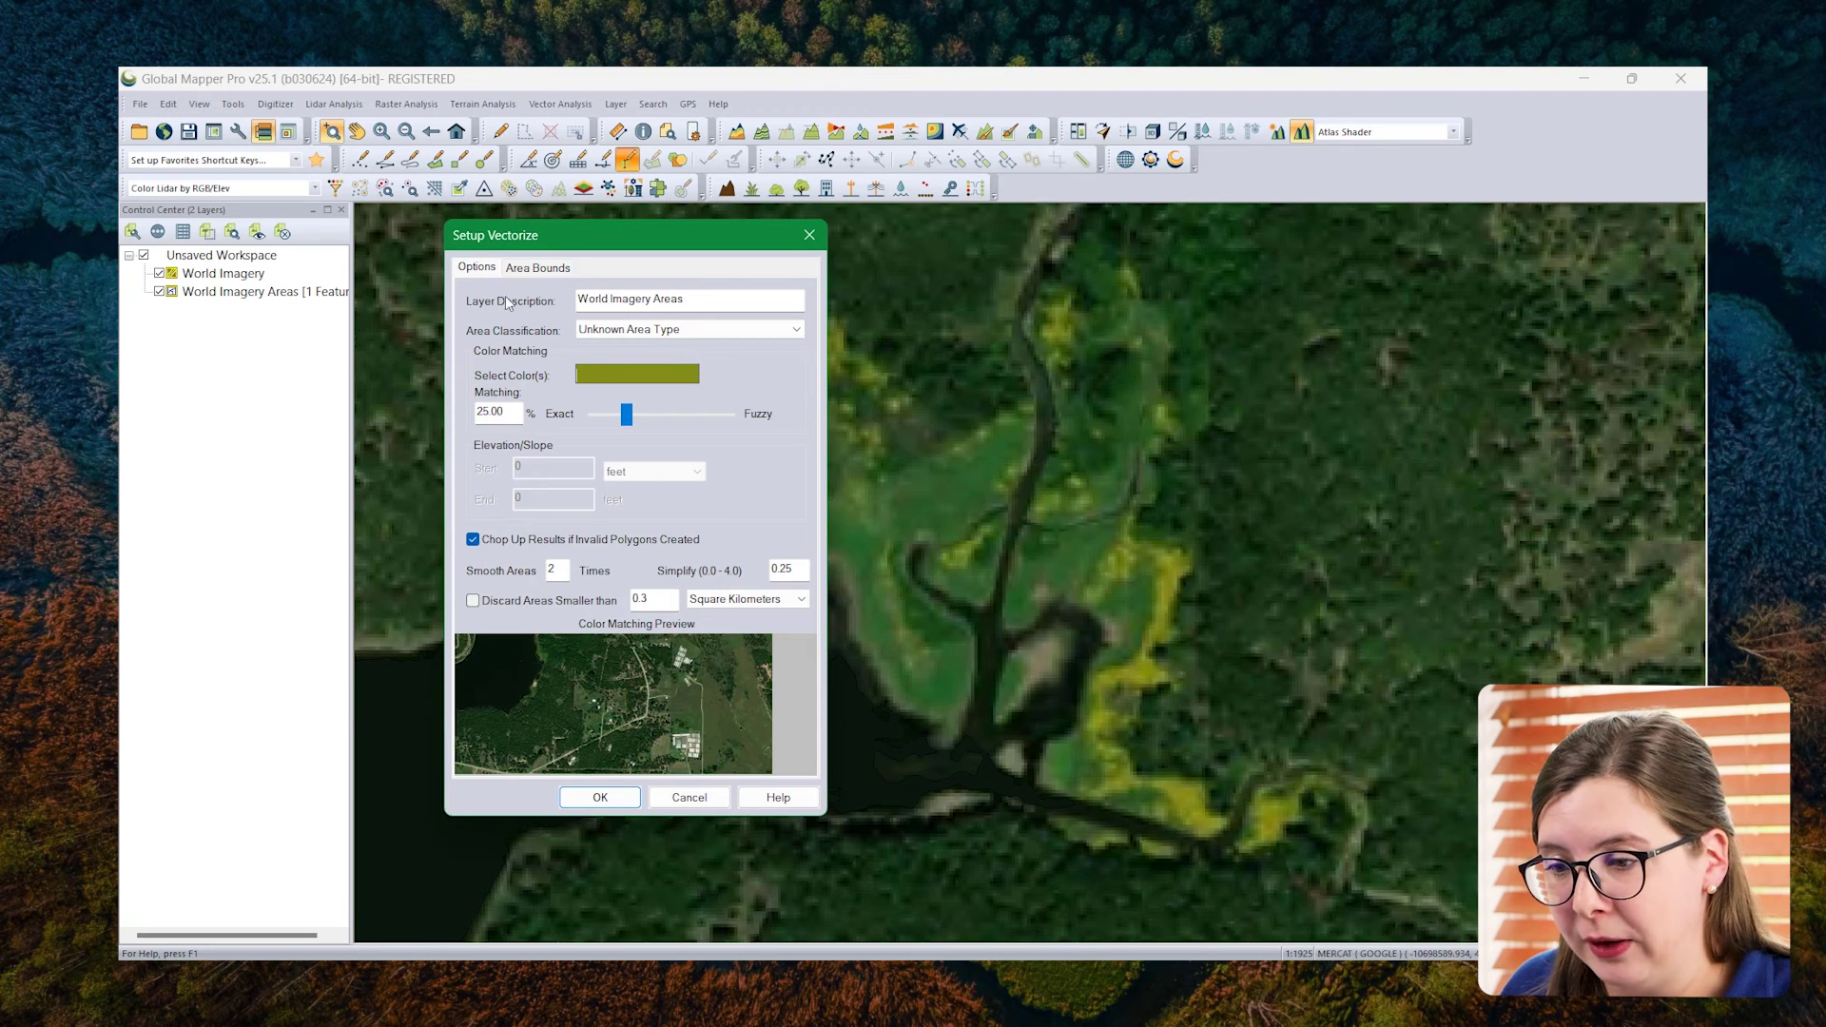
- Vectorize the matching areas within a box of about 696 by 620 m drawn around the yellow vegetation, and swipe the imagery to check them
click(563, 270)
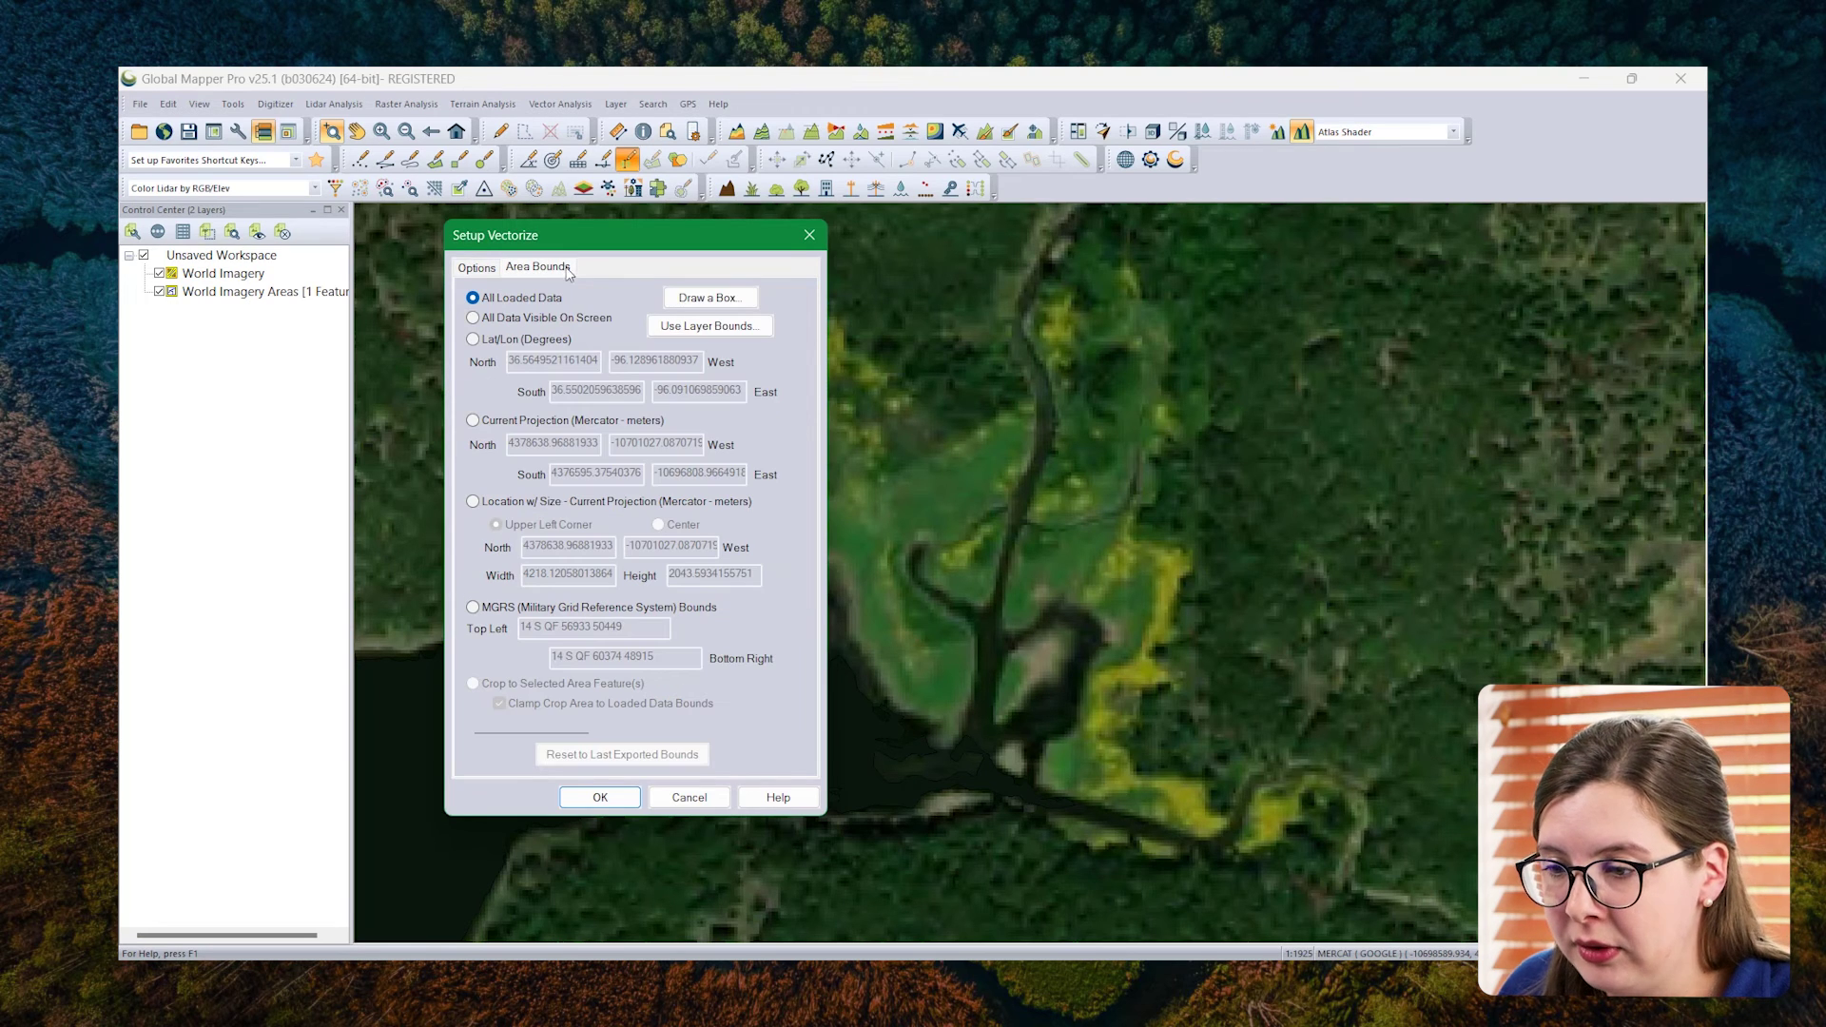
click(682, 302)
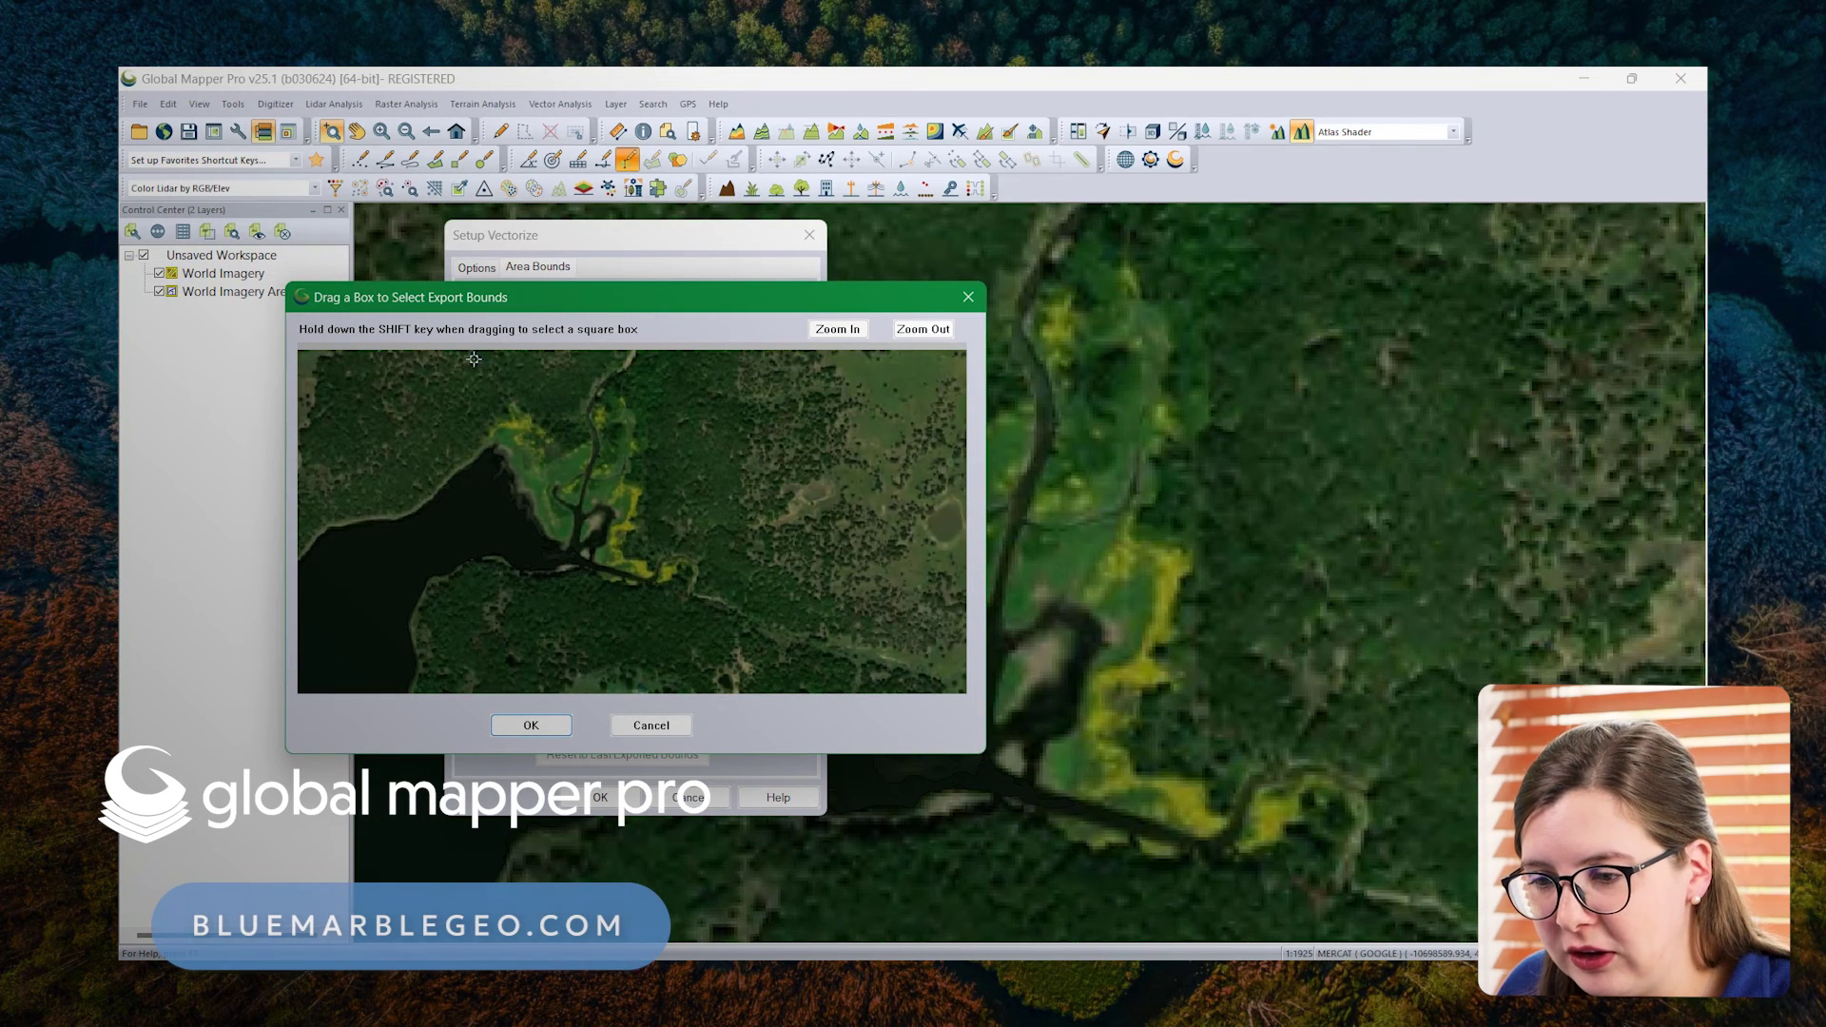
drag(460, 356, 754, 615)
click(549, 728)
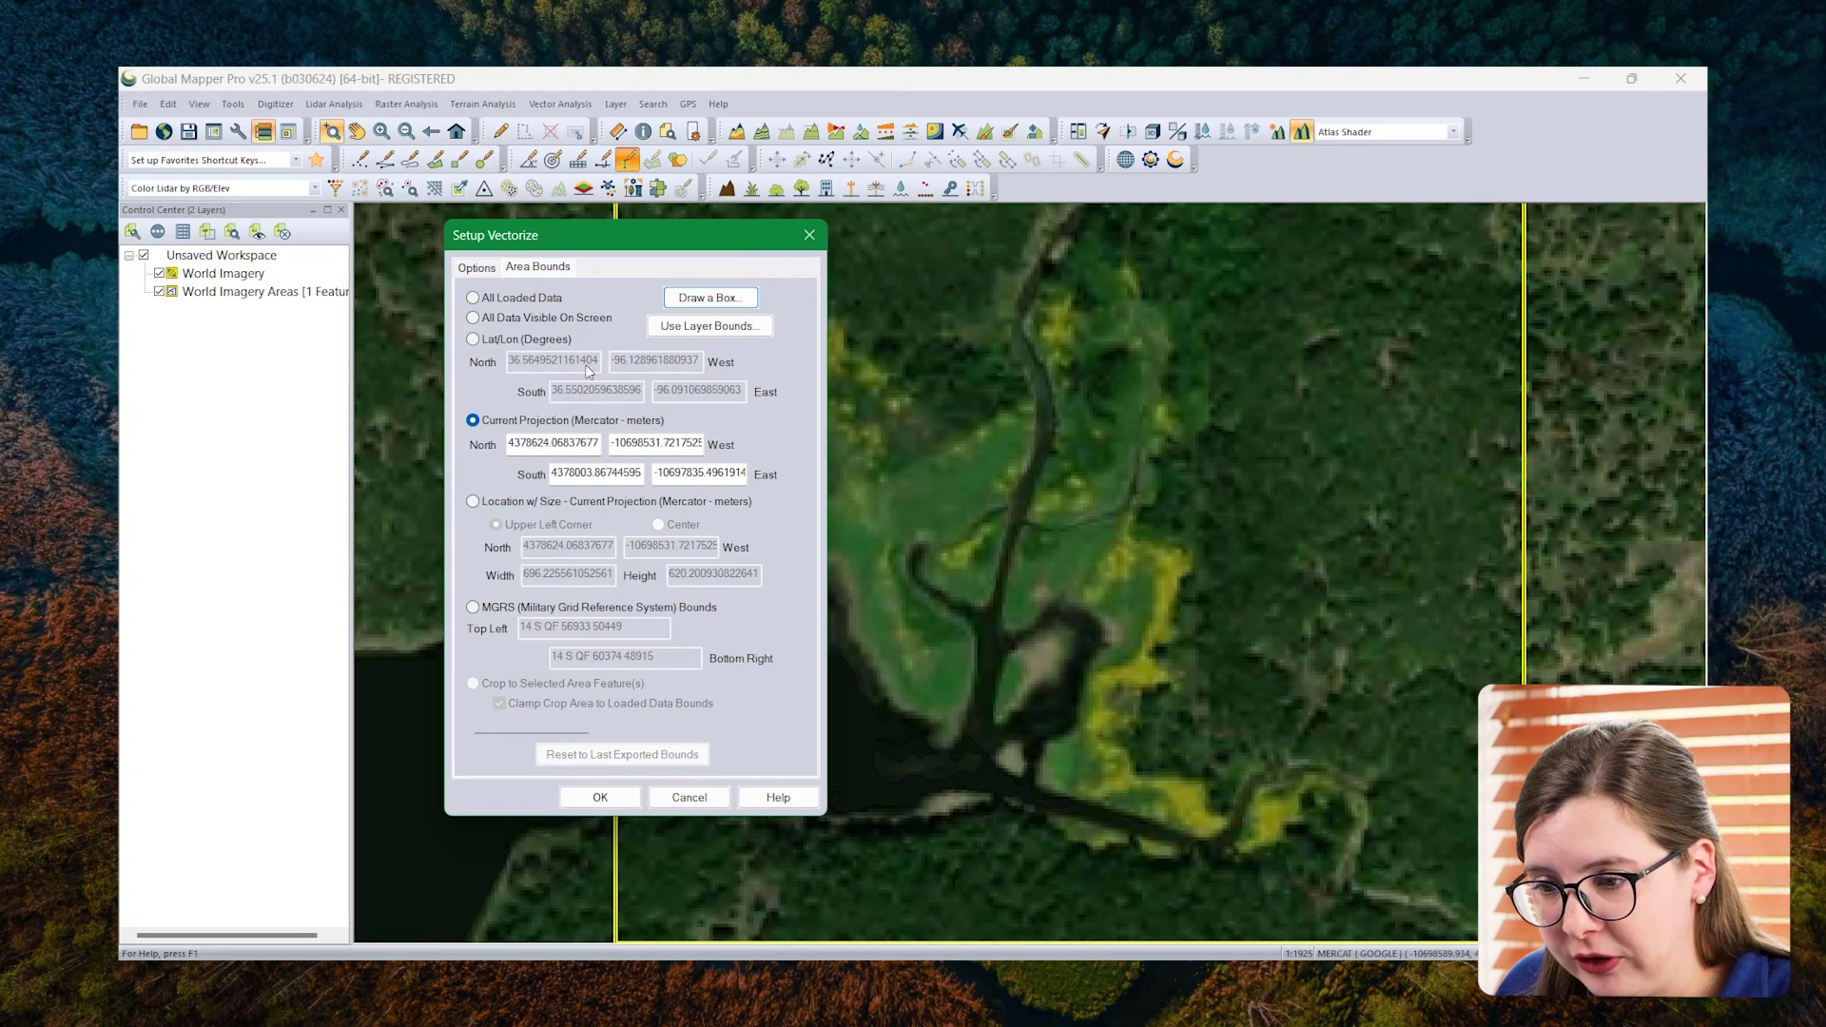
click(478, 267)
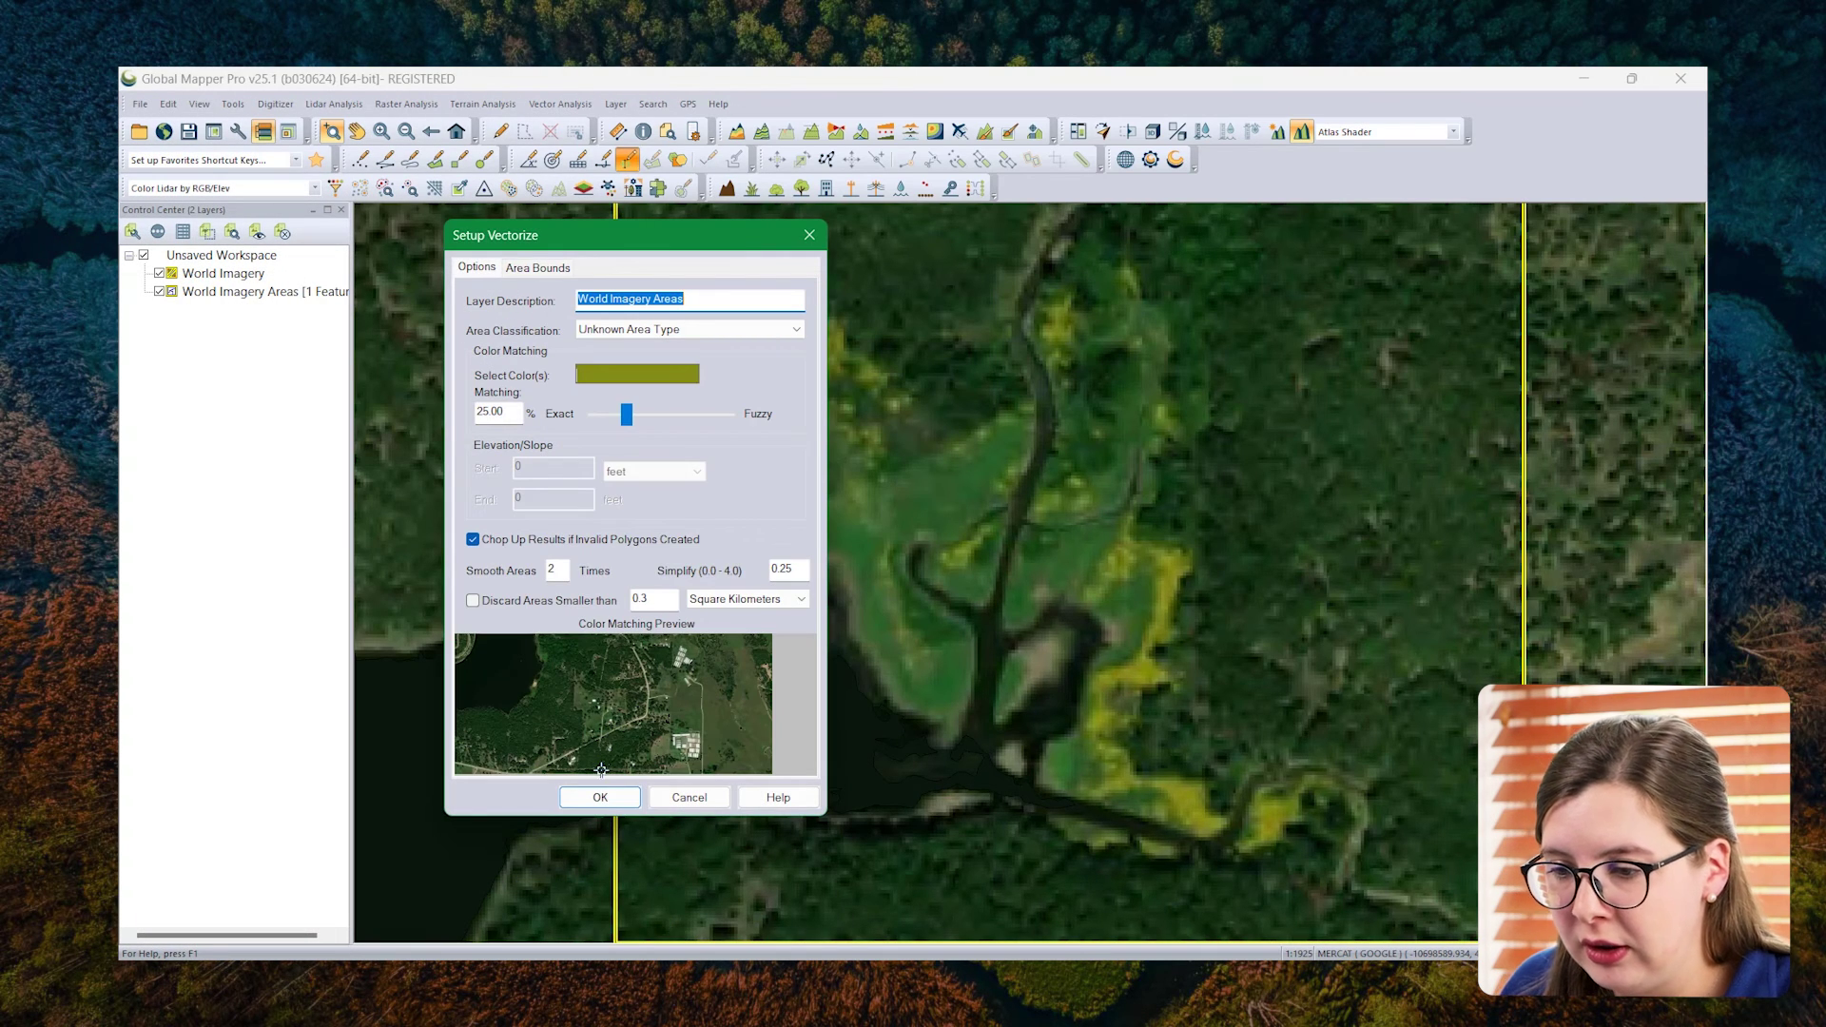
click(599, 797)
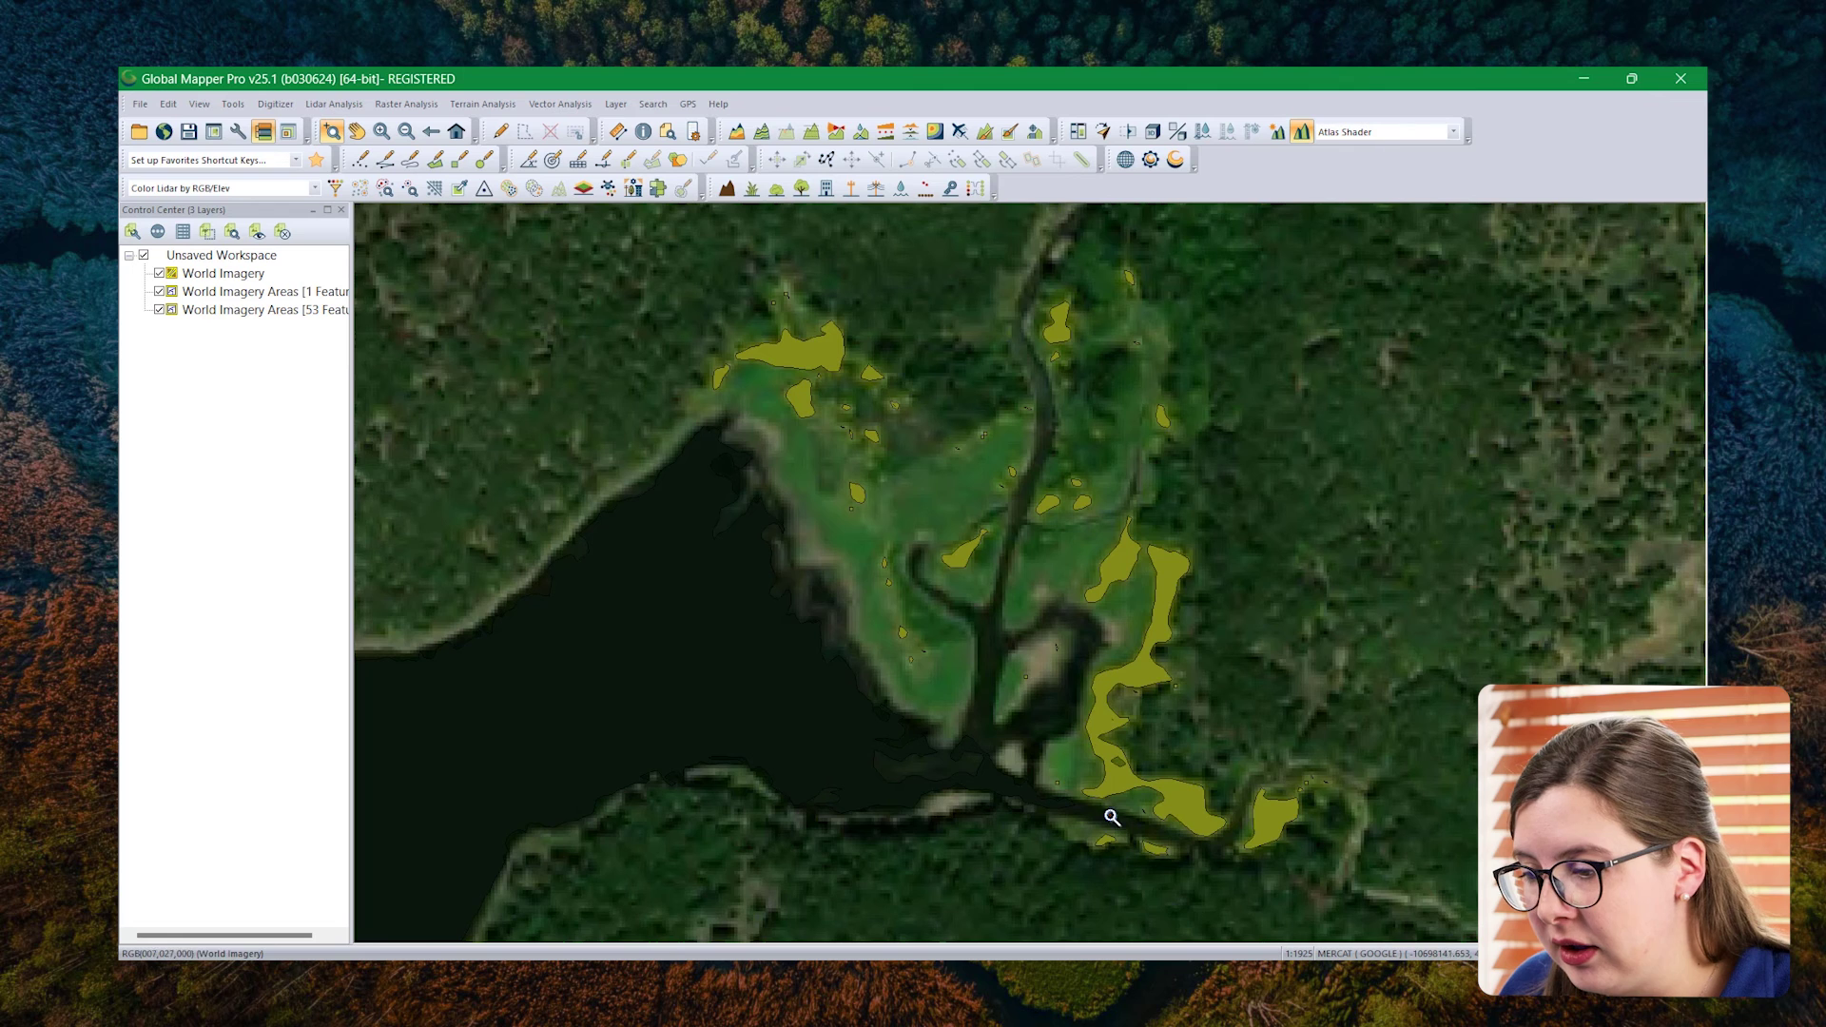
click(1128, 132)
drag(1617, 481, 1702, 435)
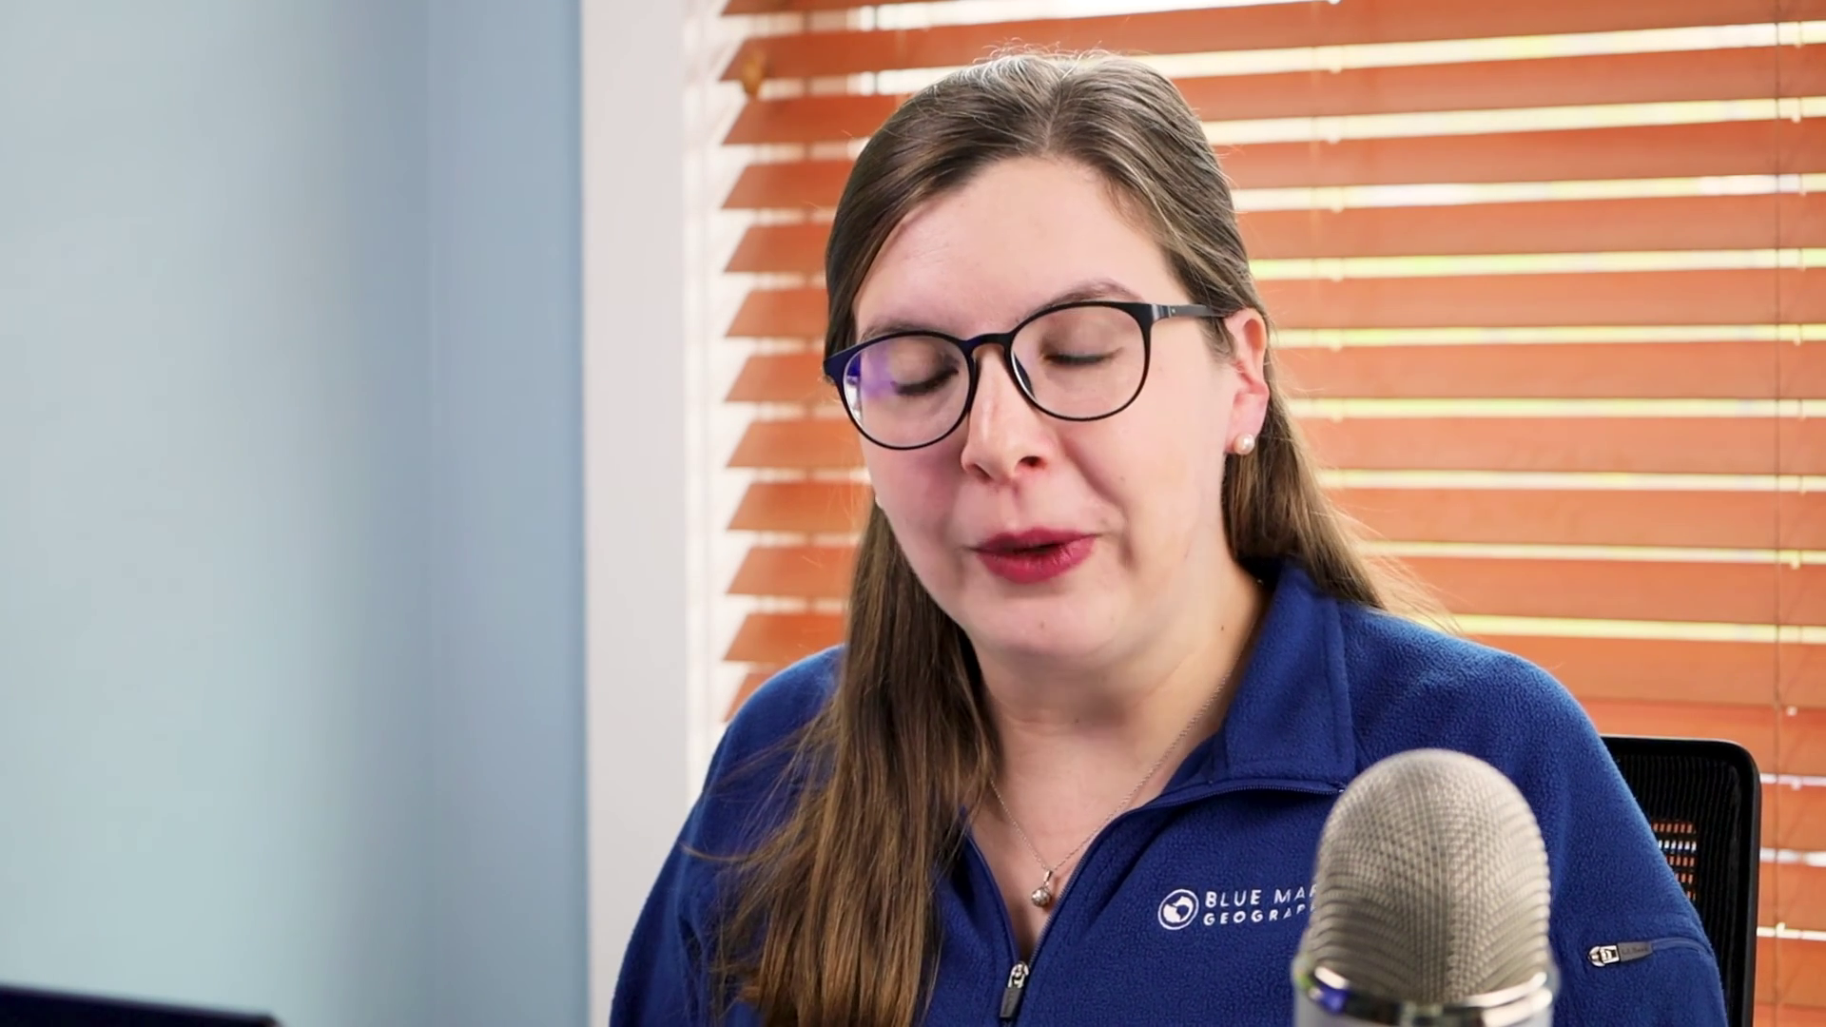